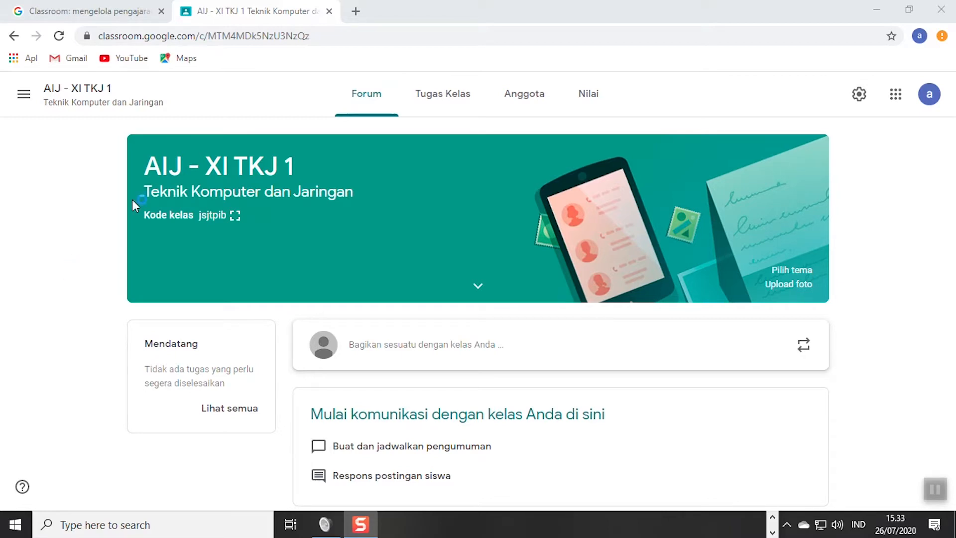
# View the class code of AIJ - XI TKJ 1 in its enlarged display and close it.
pyautogui.moveTo(164, 166); pyautogui.dragTo(333, 165)
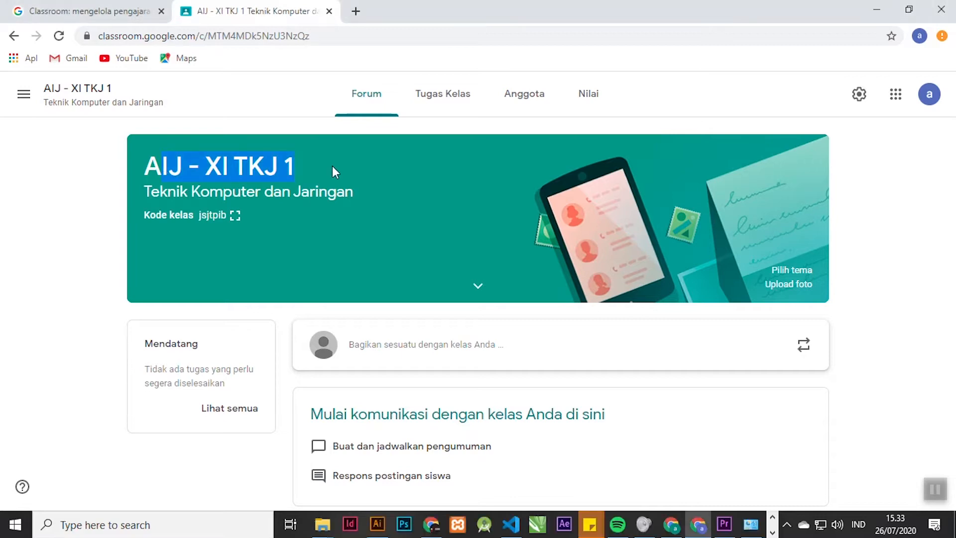
pyautogui.click(236, 215)
pyautogui.moveTo(361, 285); pyautogui.dragTo(619, 282)
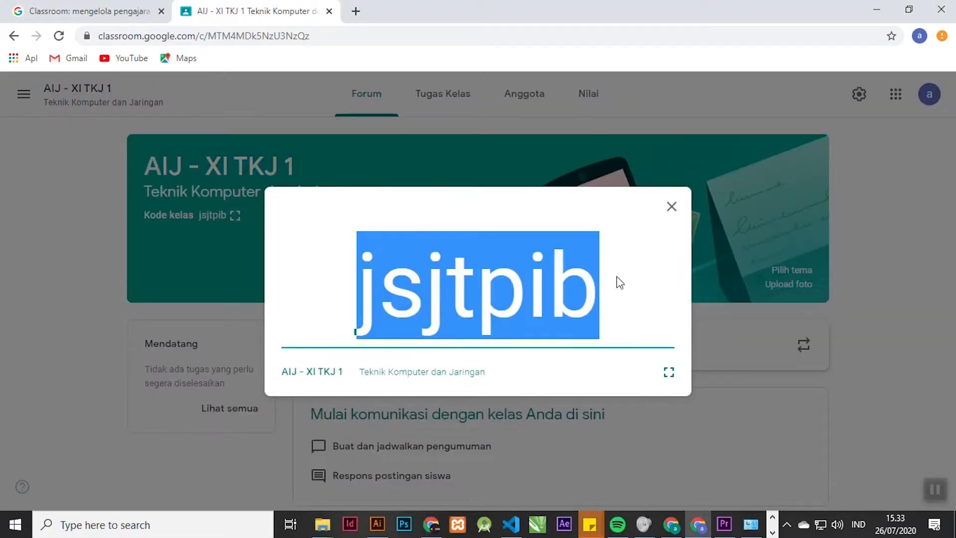
pyautogui.click(545, 290)
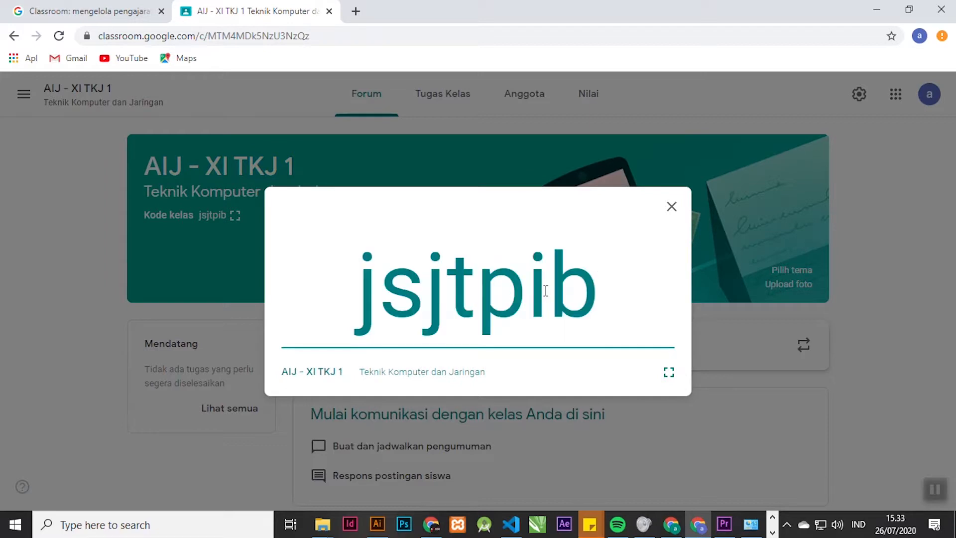
pyautogui.click(671, 206)
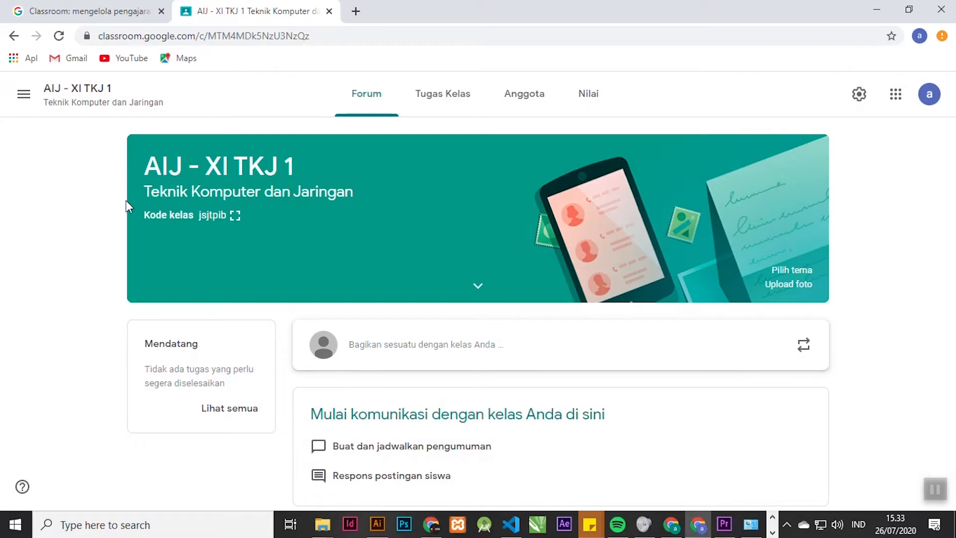
# Create a new Materi post in the class's Tugas Kelas section and dismiss the scheduling tip.
pyautogui.click(429, 102)
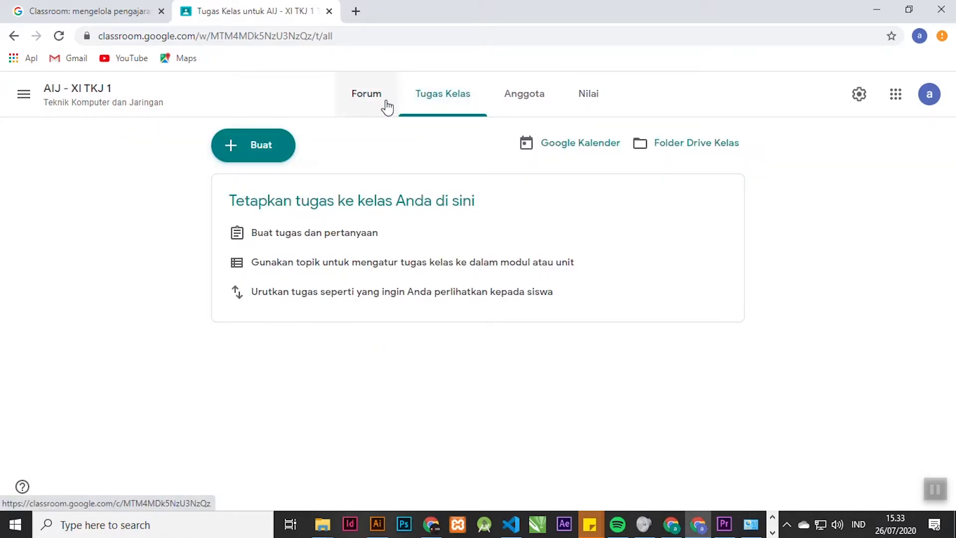
pyautogui.click(253, 152)
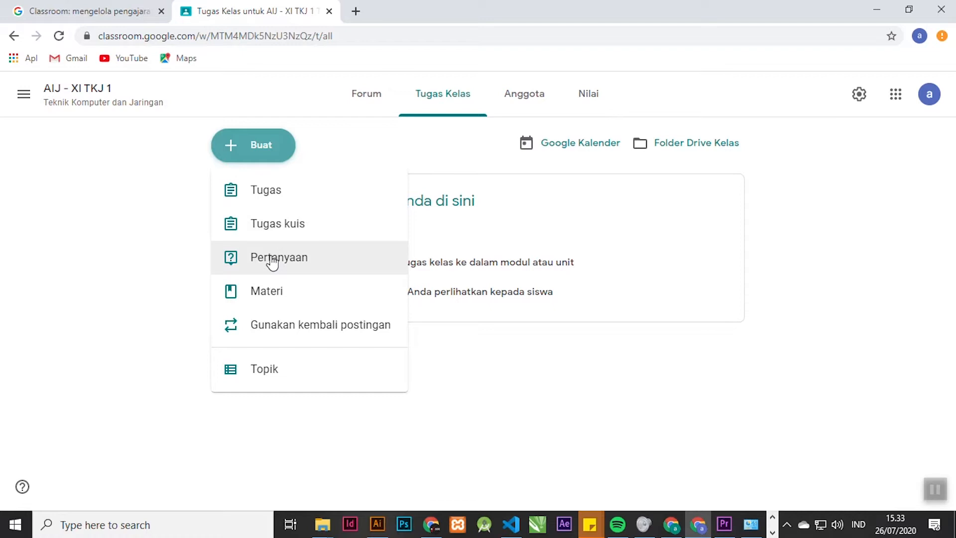
pyautogui.click(283, 294)
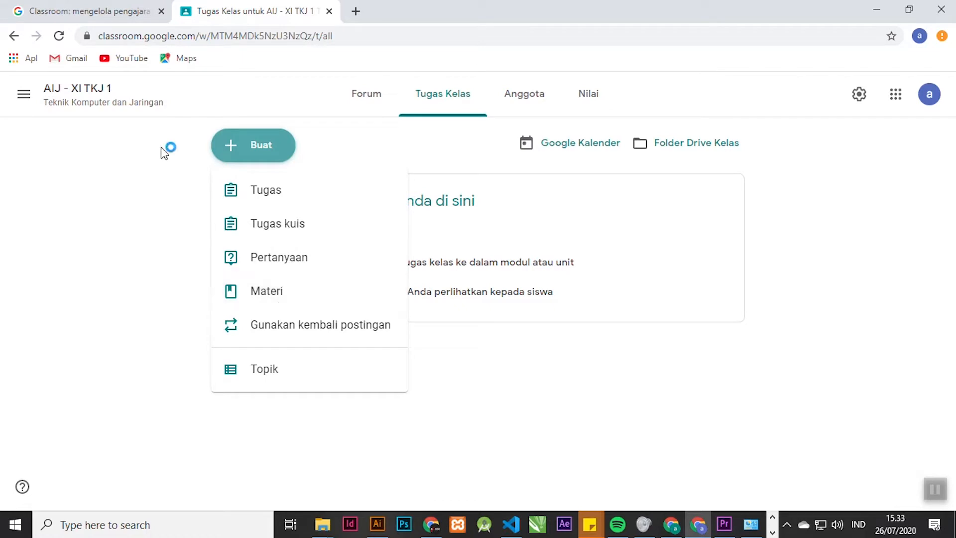
pyautogui.click(278, 295)
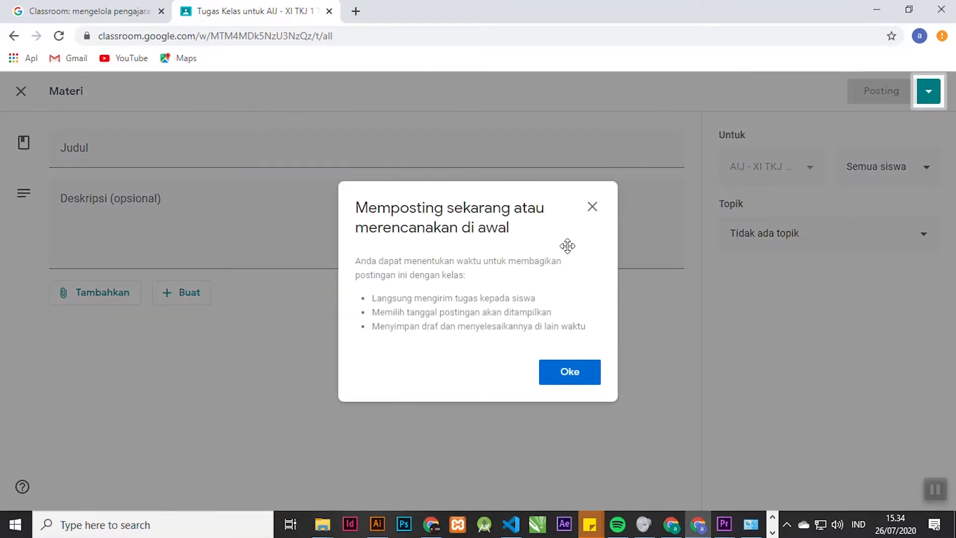
pyautogui.click(591, 209)
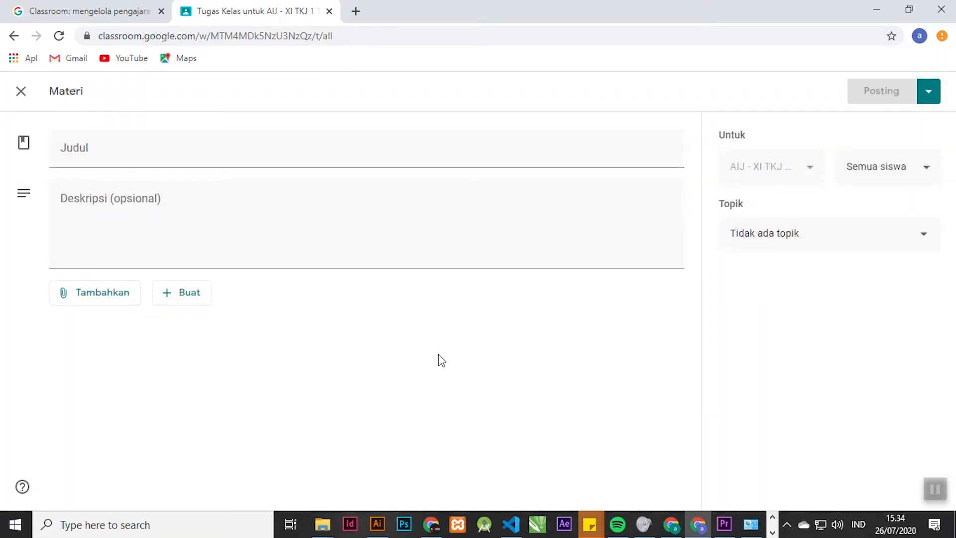
# Title the new material "Materi 1".
pyautogui.click(96, 152)
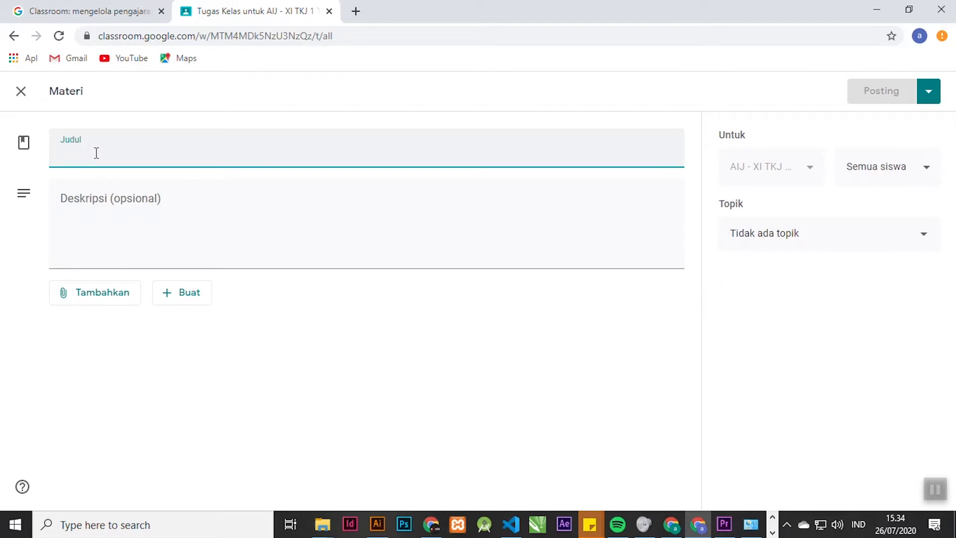
pyautogui.write('Materi')
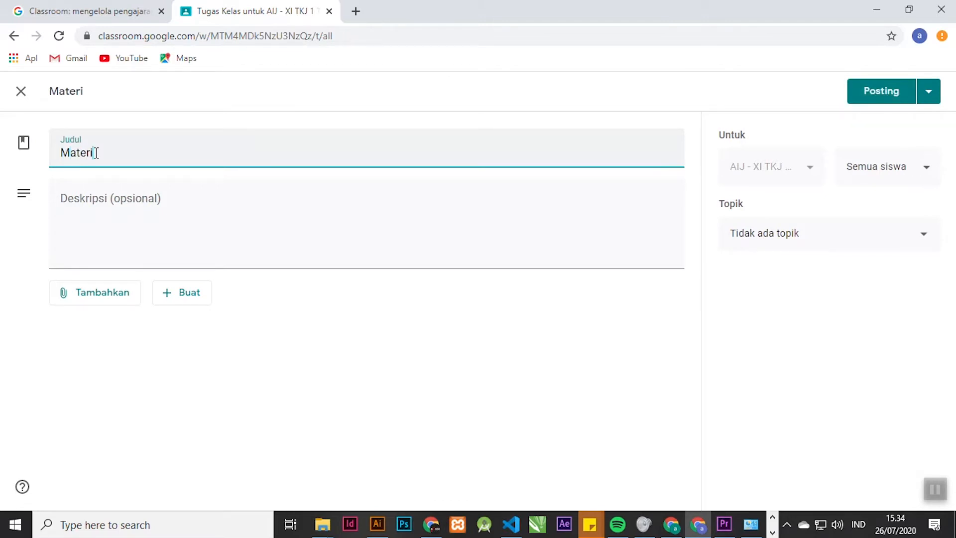
pyautogui.write(' 1')
# Enter the description "Tujuan :" with the lines "1. Siswa dapat Memahami Pengertian dari VLAN" and "2. Siswa dapat memahami Jenis-Jenis Vlan".
pyautogui.click(113, 206)
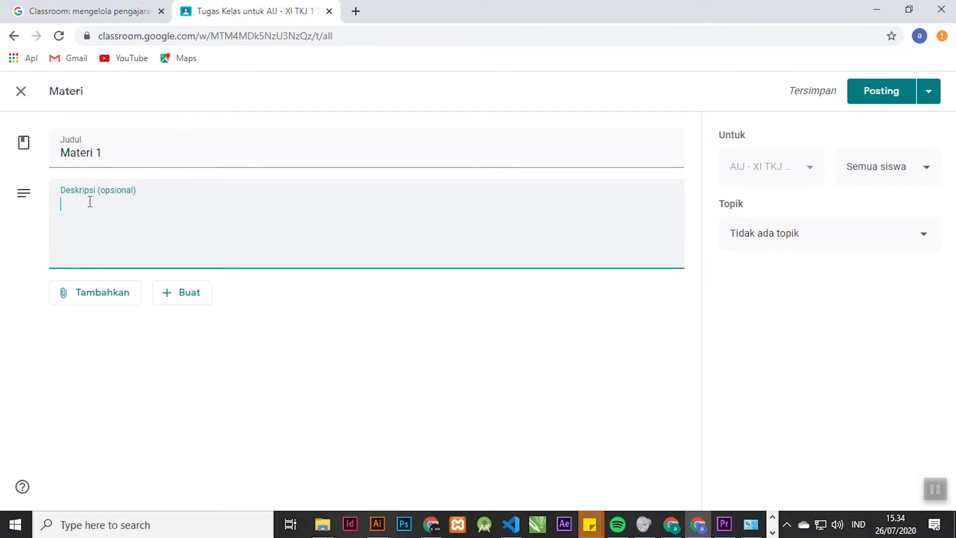
pyautogui.write('Tujuan:')
pyautogui.press('Return')
pyautogui.write('1. Si')
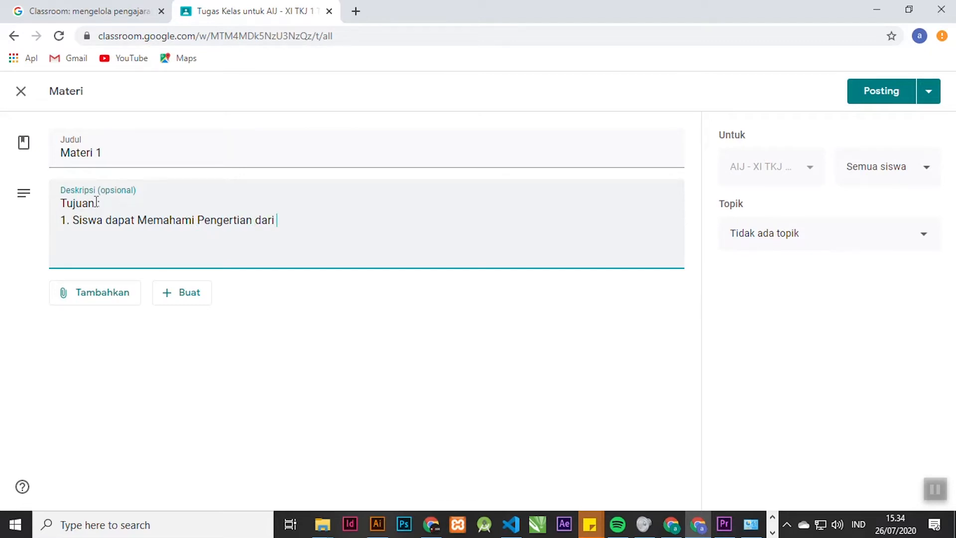
pyautogui.write('VLAN')
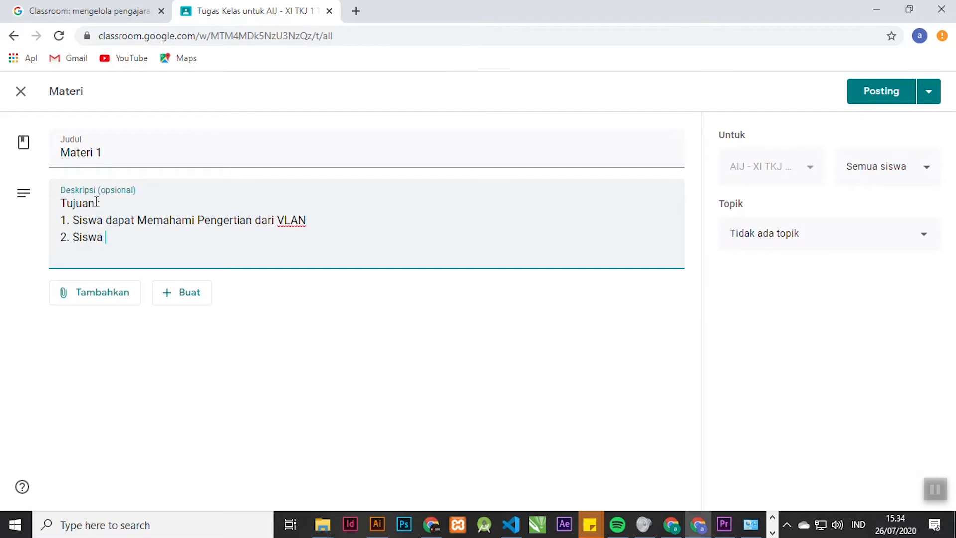
pyautogui.write(' memahami Jenis-Jenis Vlan')
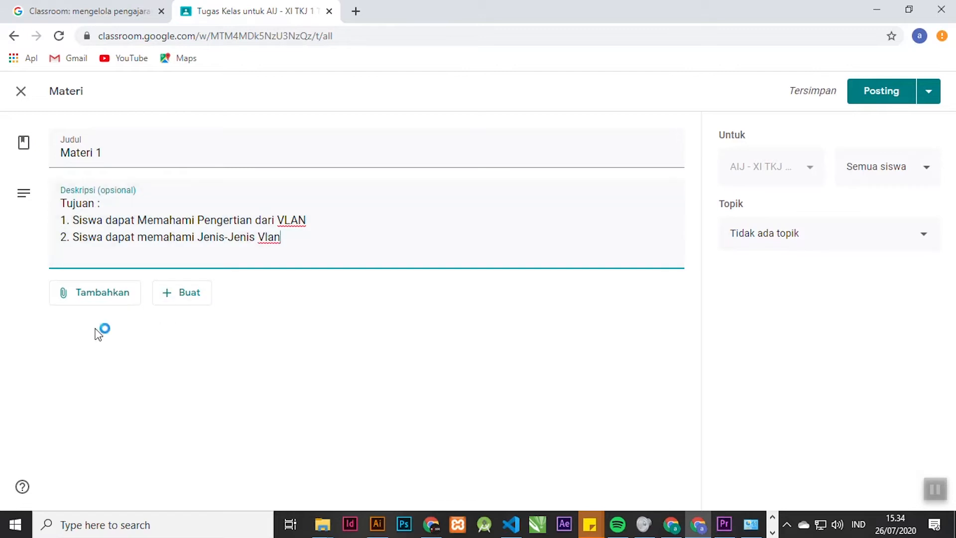
# Attach a new Google Docs document to the material and write "Materi" and "Pengertian VLAN" on two lines in it.
pyautogui.click(179, 294)
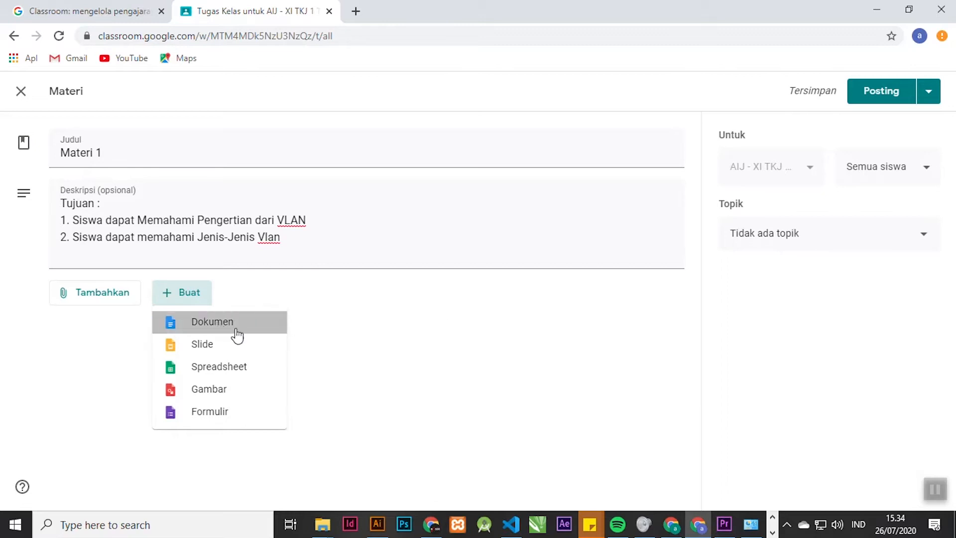
pyautogui.click(231, 327)
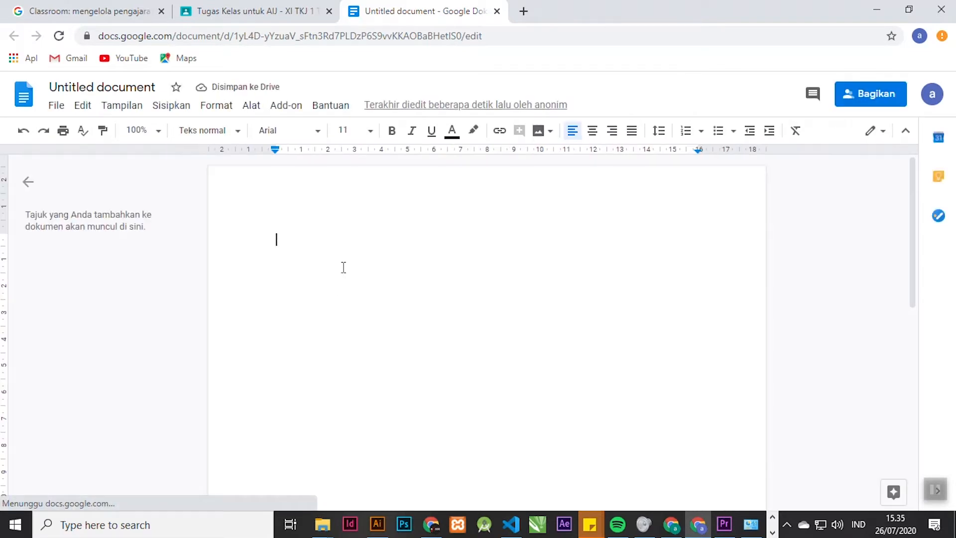
pyautogui.write('Materi')
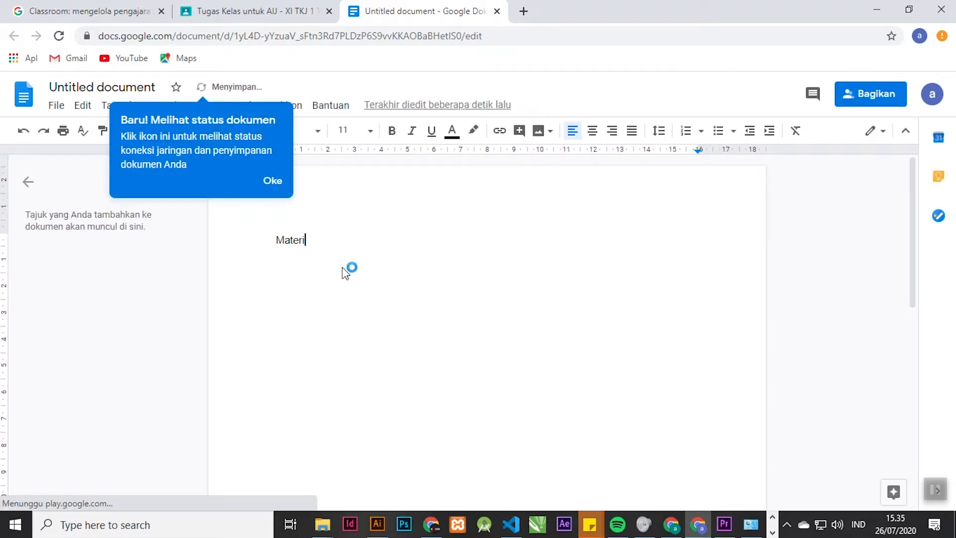
pyautogui.press('Return')
pyautogui.write('Pe')
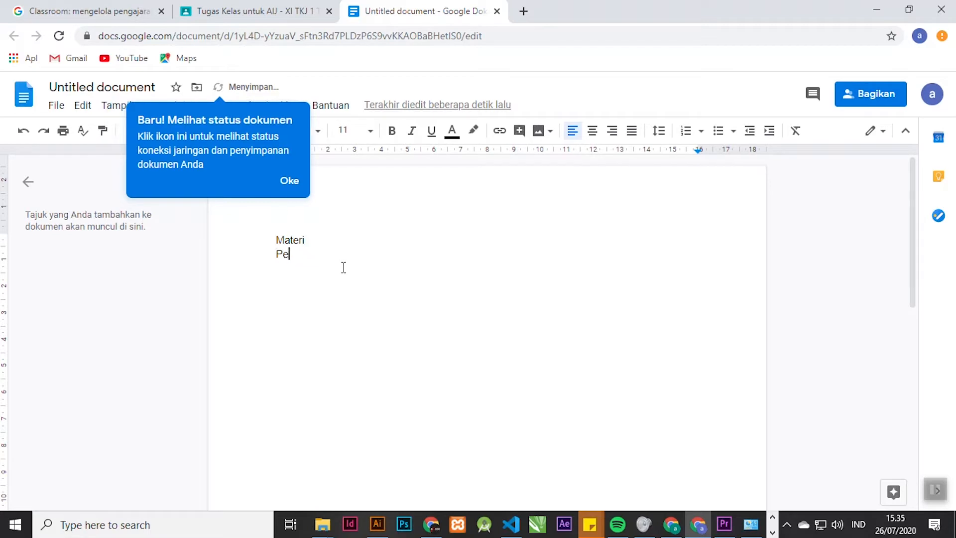
pyautogui.write('ngertian V')
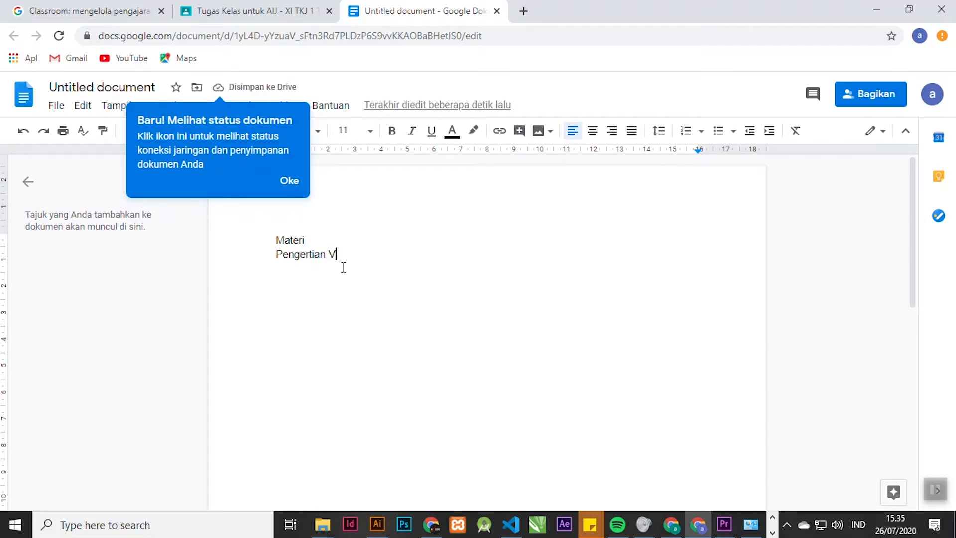
pyautogui.write('LAN')
# Rename the document as "Materi 1", dismiss the document status tip, and close the document to return to Classroom.
pyautogui.click(72, 87)
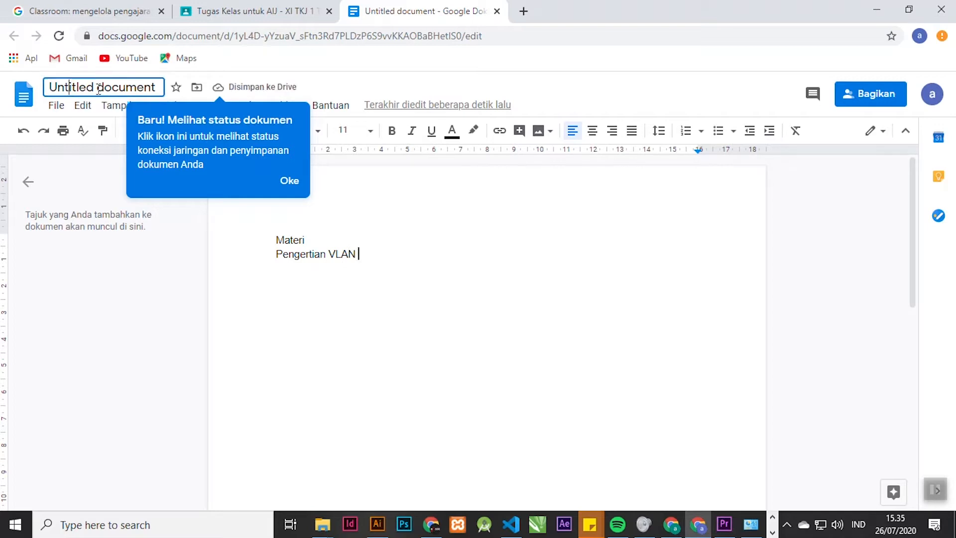
pyautogui.tripleClick(132, 84)
pyautogui.write('Materi ')
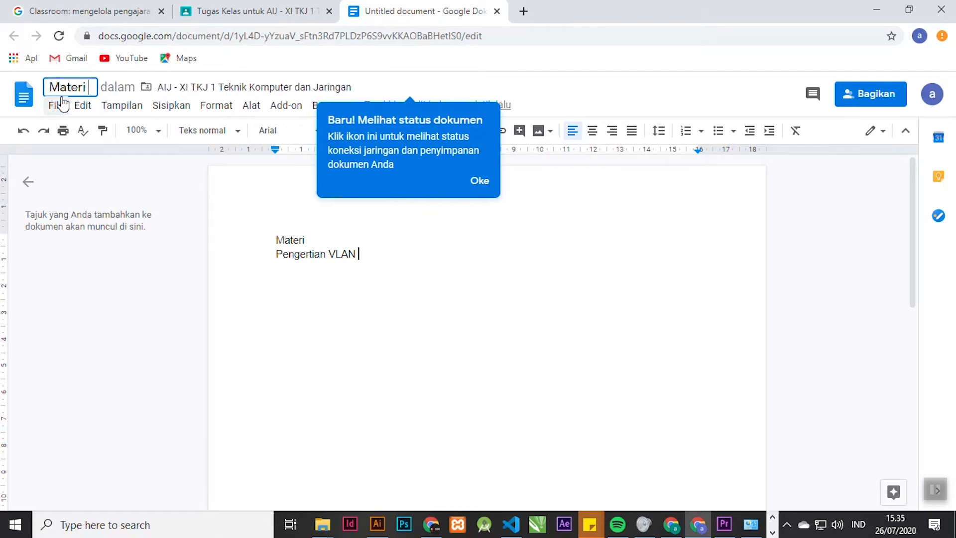
pyautogui.write('1')
pyautogui.click(487, 182)
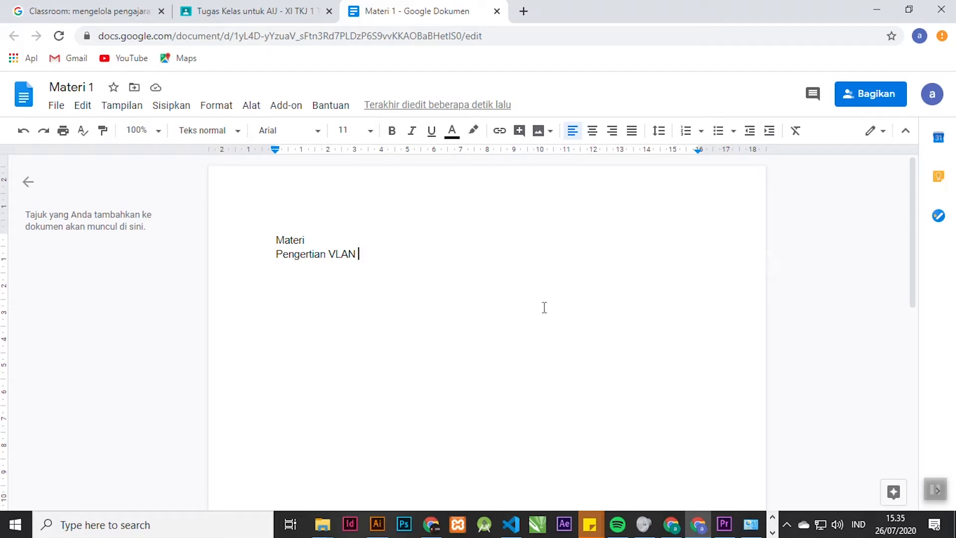
pyautogui.click(497, 11)
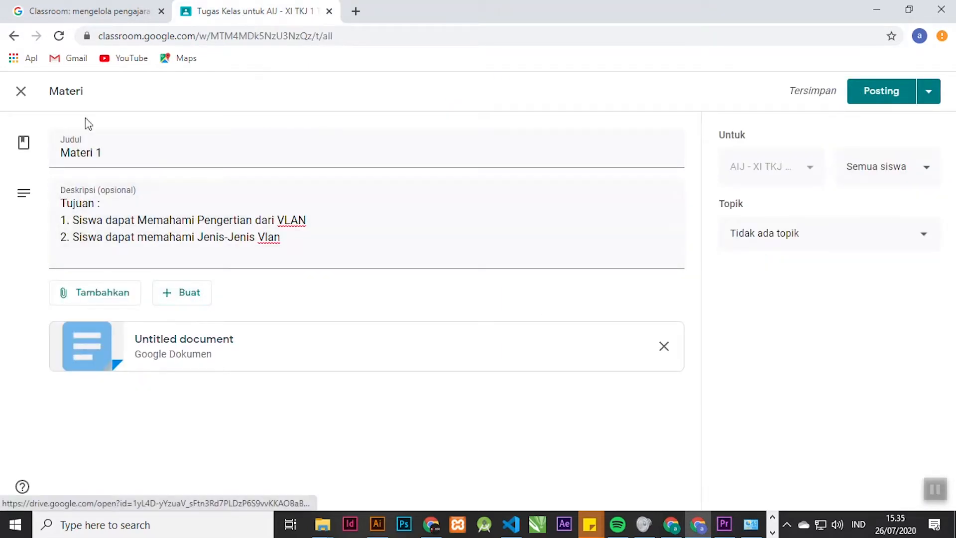
# Reload the class page and reopen the Materi 1 draft for editing, dismissing the tip about adding materials.
pyautogui.click(58, 36)
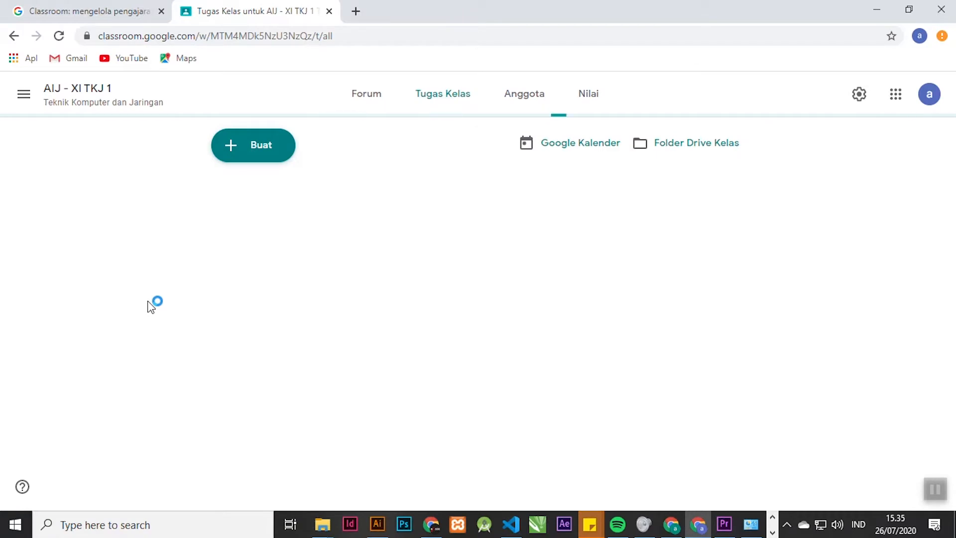
pyautogui.click(282, 198)
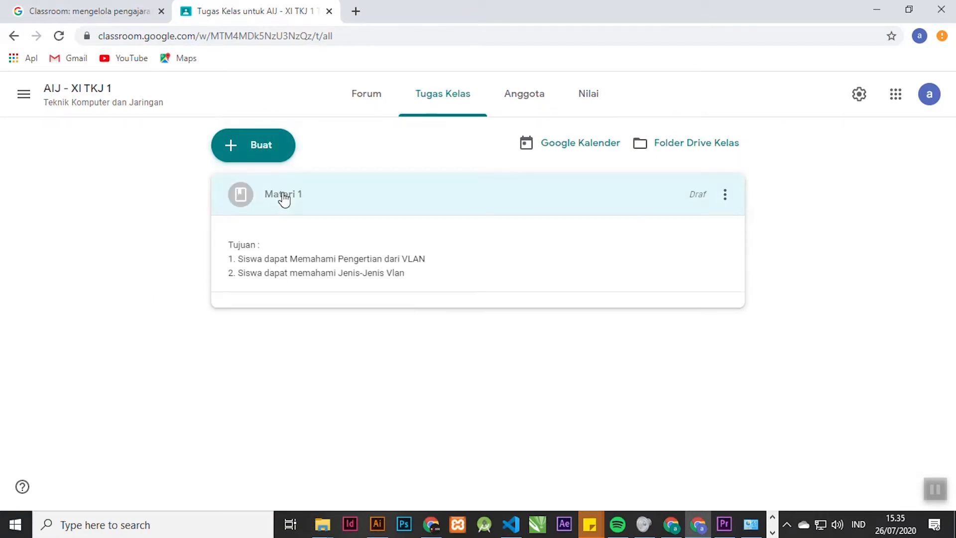
pyautogui.click(725, 196)
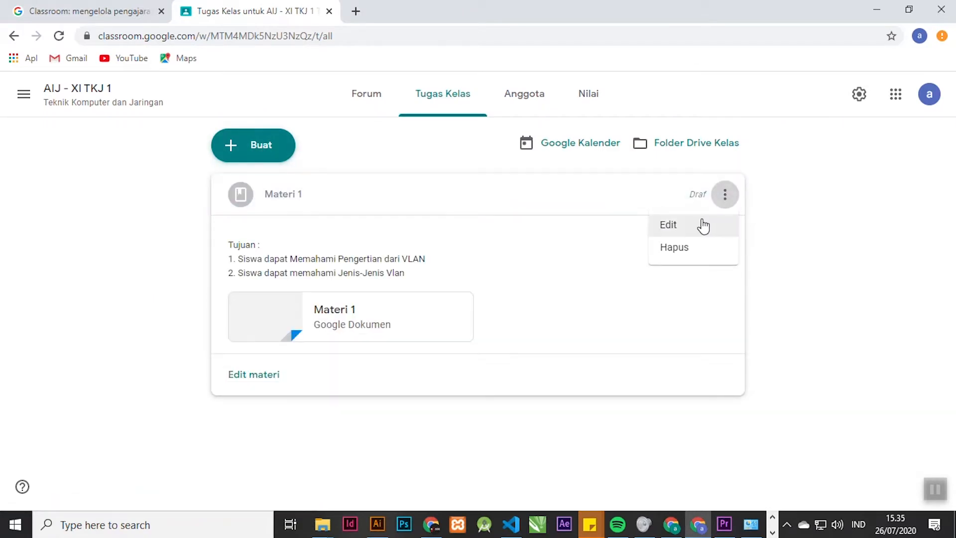
pyautogui.click(703, 226)
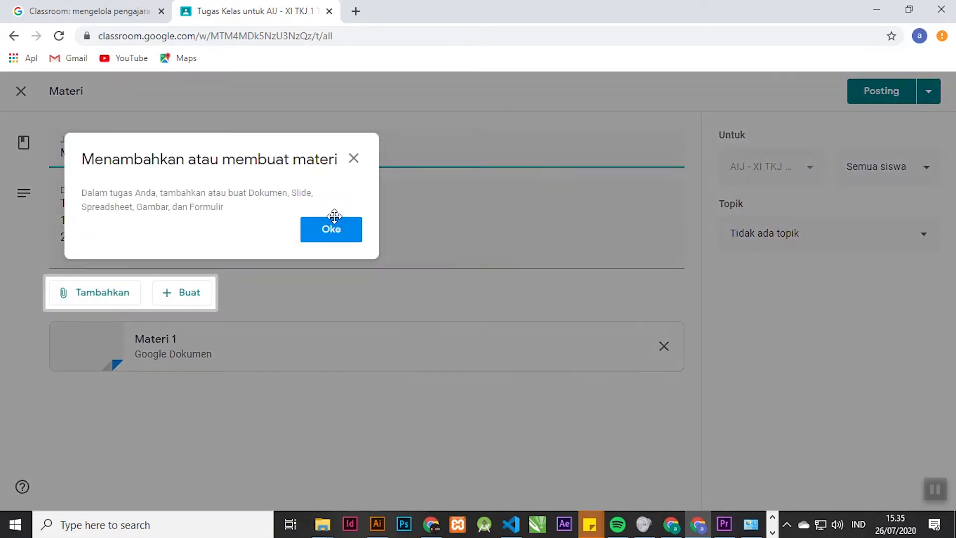
pyautogui.click(334, 226)
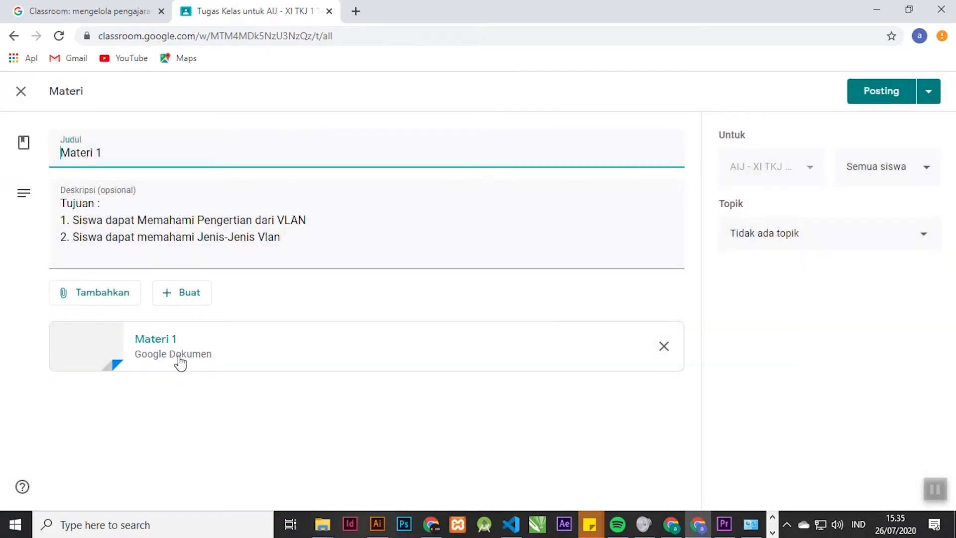
pyautogui.click(191, 294)
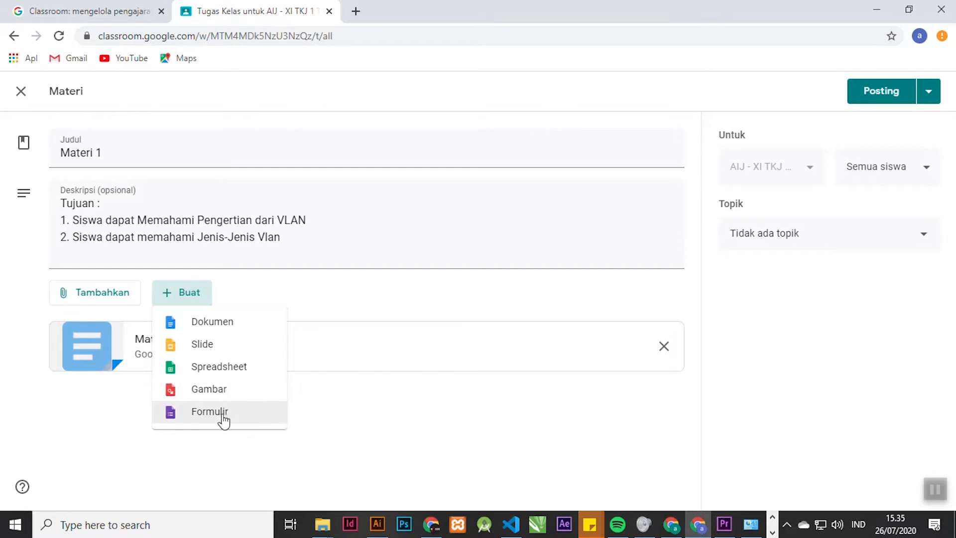
pyautogui.click(133, 421)
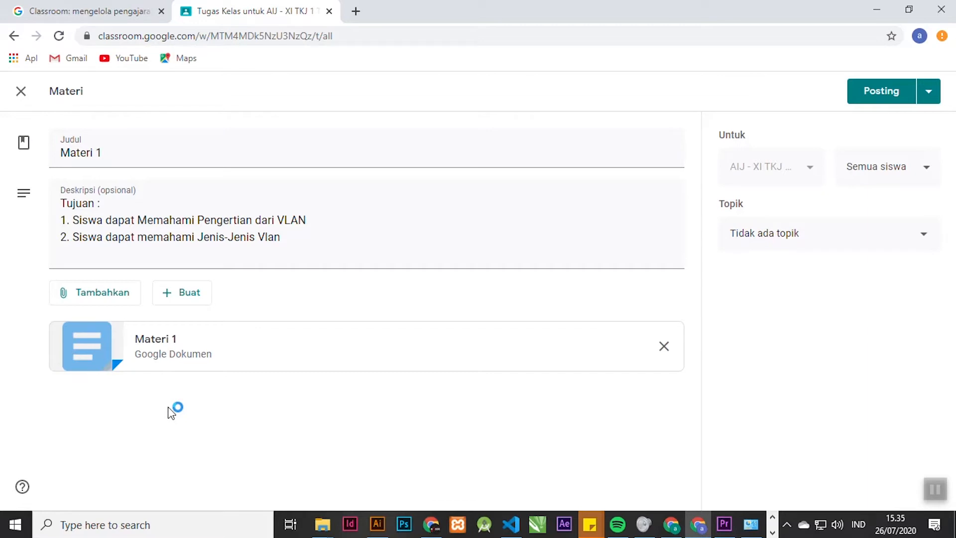
# Upload MODUL AIJ.pdf from the SEKOLAH > AIJ XI > MODUL AIJ folder on Local Disk (D:) as an attachment to the material.
pyautogui.click(112, 293)
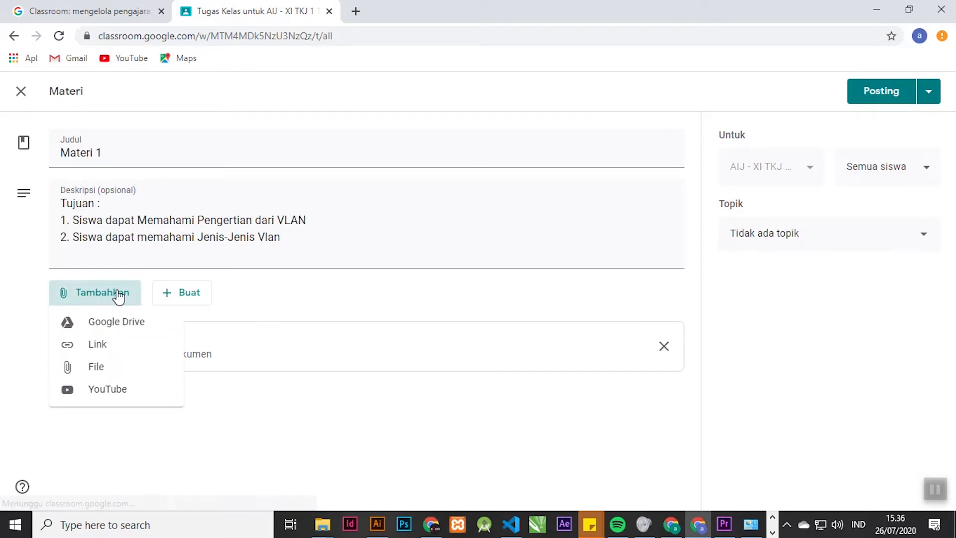
pyautogui.click(113, 367)
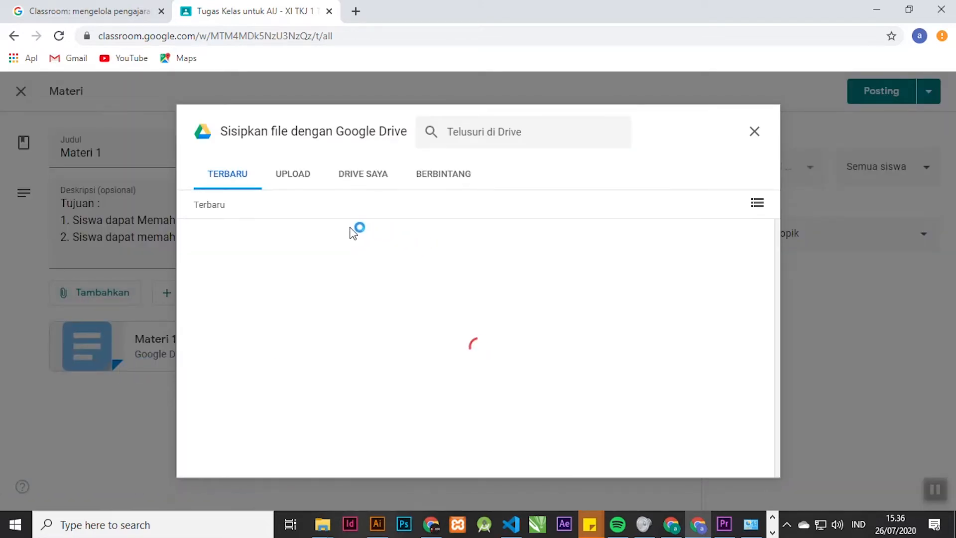
pyautogui.click(294, 176)
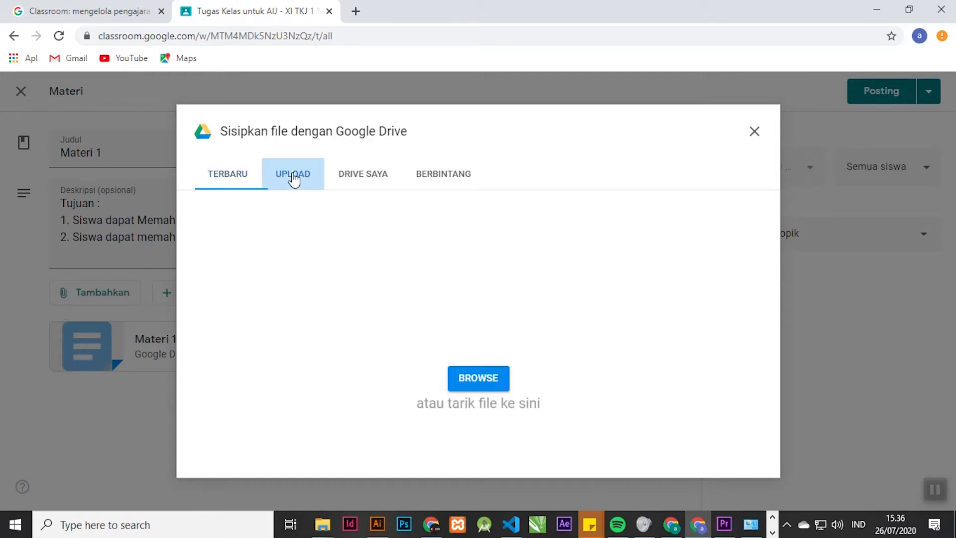
pyautogui.click(476, 384)
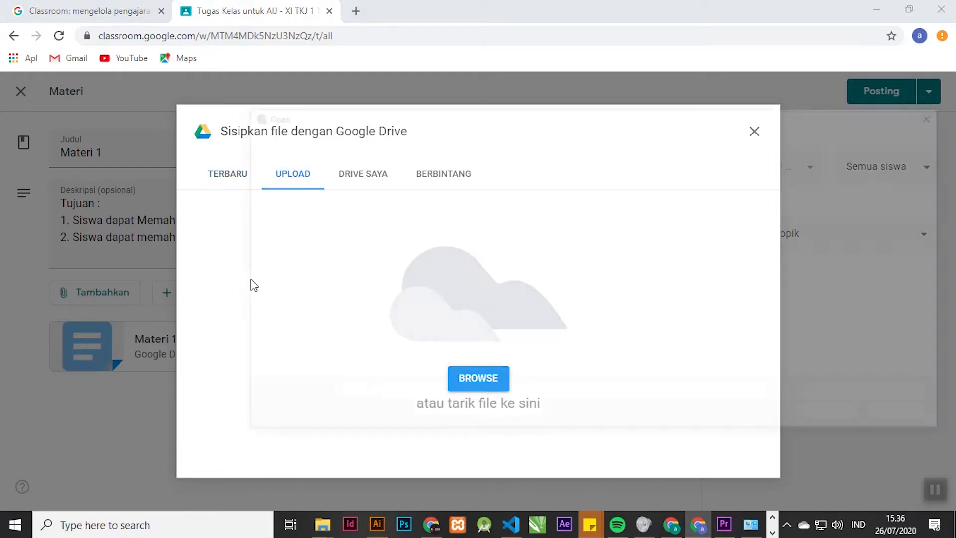
pyautogui.moveTo(336, 227); pyautogui.dragTo(333, 333)
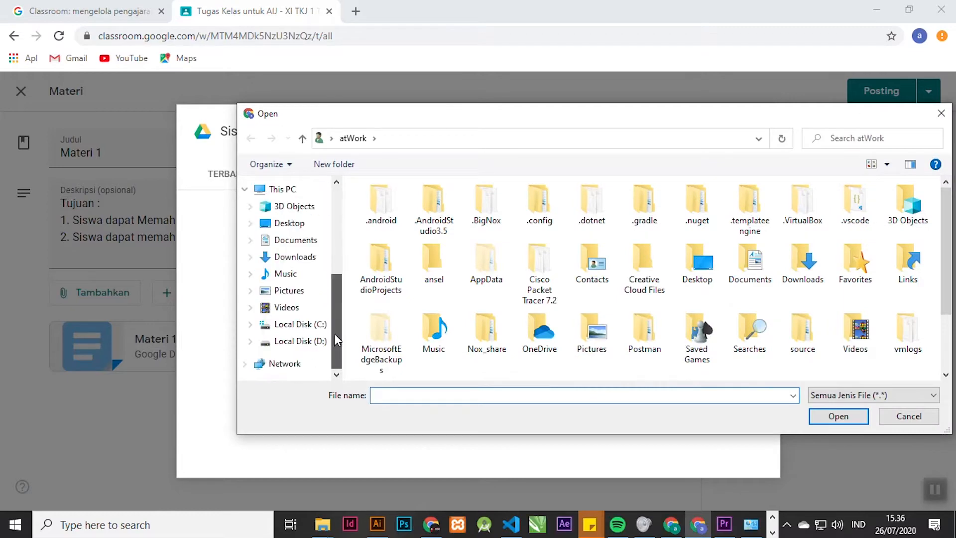
pyautogui.click(304, 342)
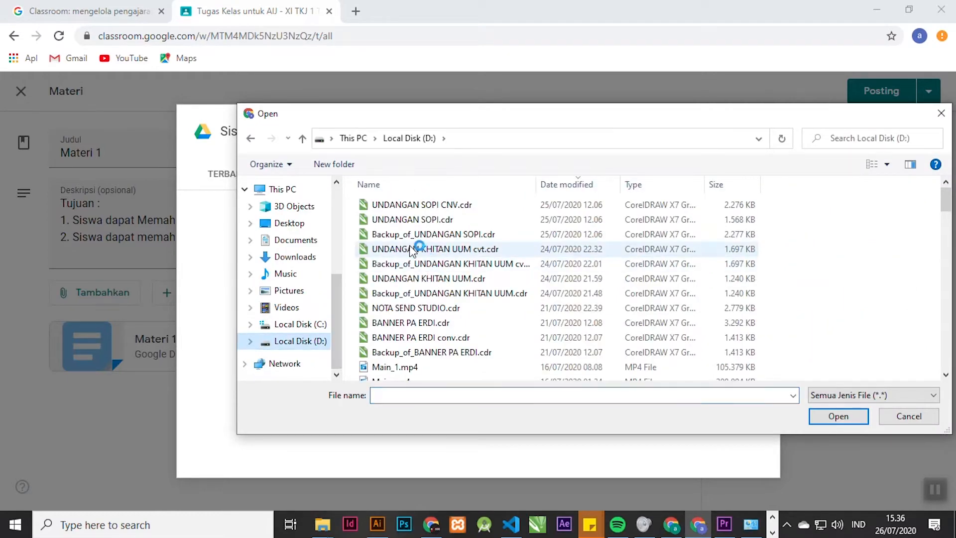
pyautogui.scroll(-15, 418, 264)
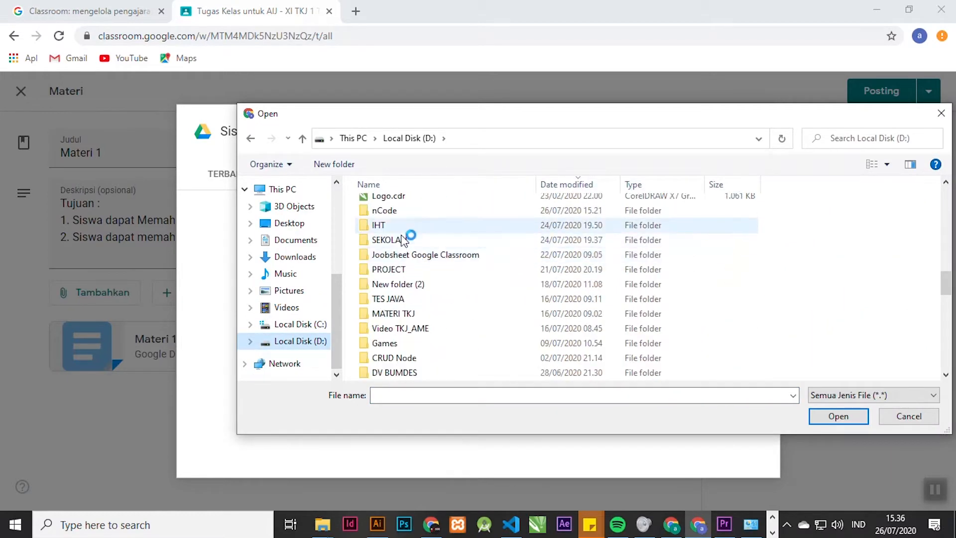
pyautogui.click(393, 243)
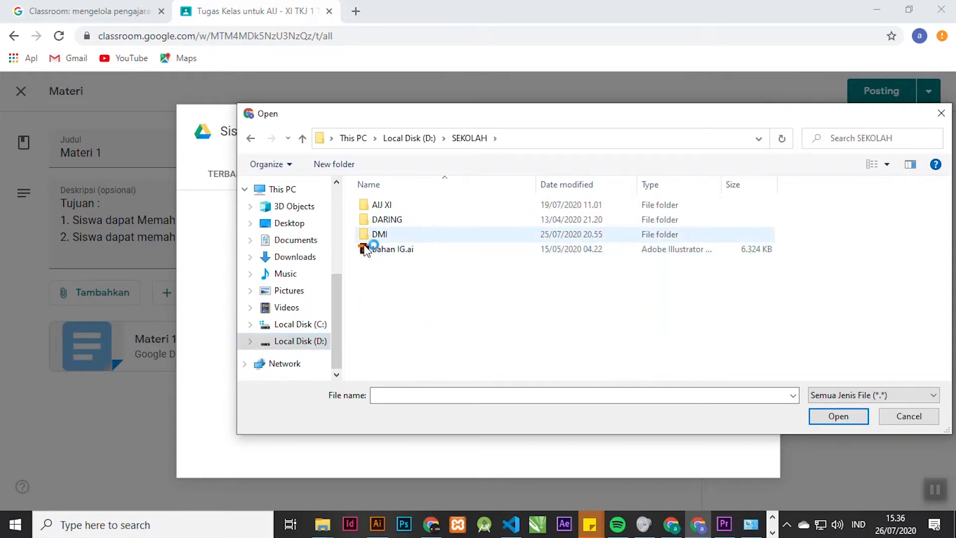
pyautogui.doubleClick(388, 208)
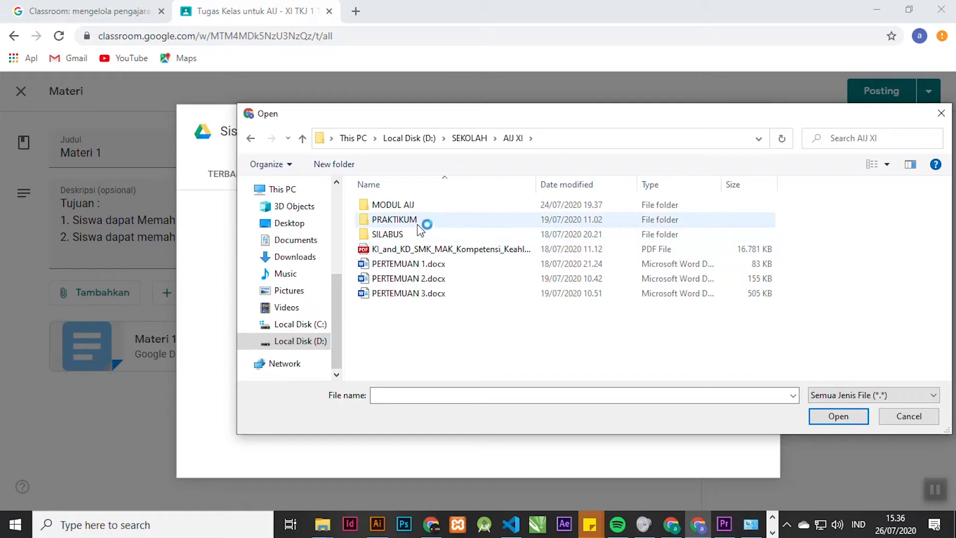
pyautogui.doubleClick(400, 205)
pyautogui.doubleClick(415, 241)
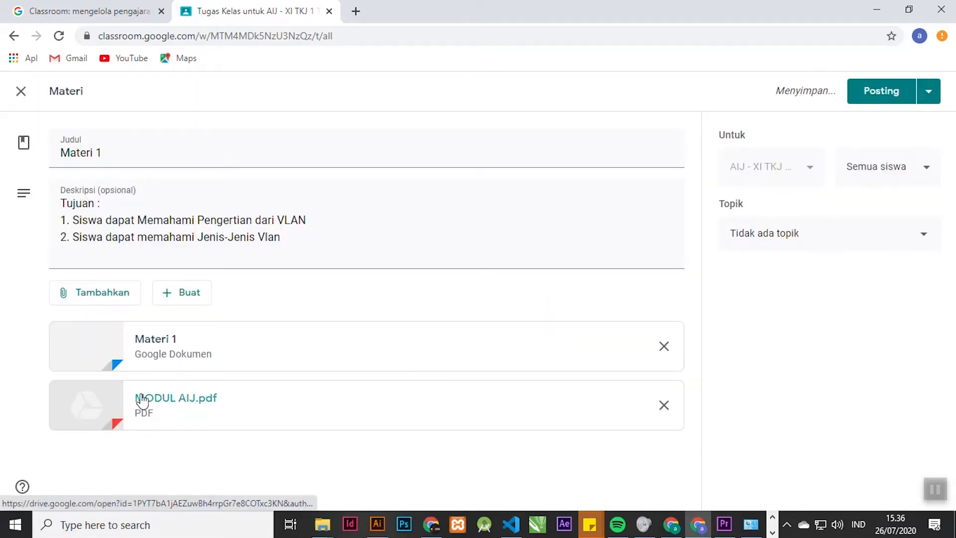
# Start adding a YouTube video to the material, and copy the link of "HTML SERIES : BASIC HTML - Heading" from YouTube Studio.
pyautogui.click(122, 298)
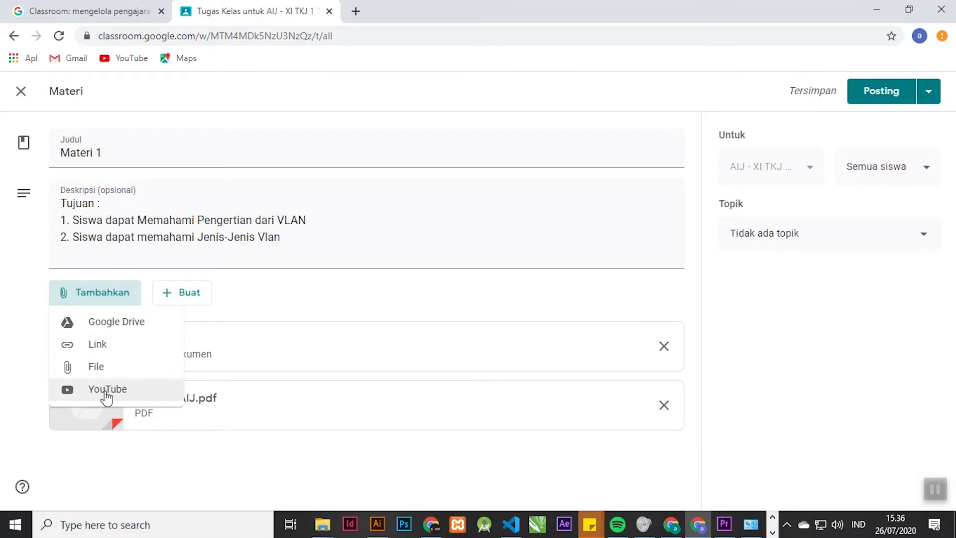
pyautogui.click(106, 393)
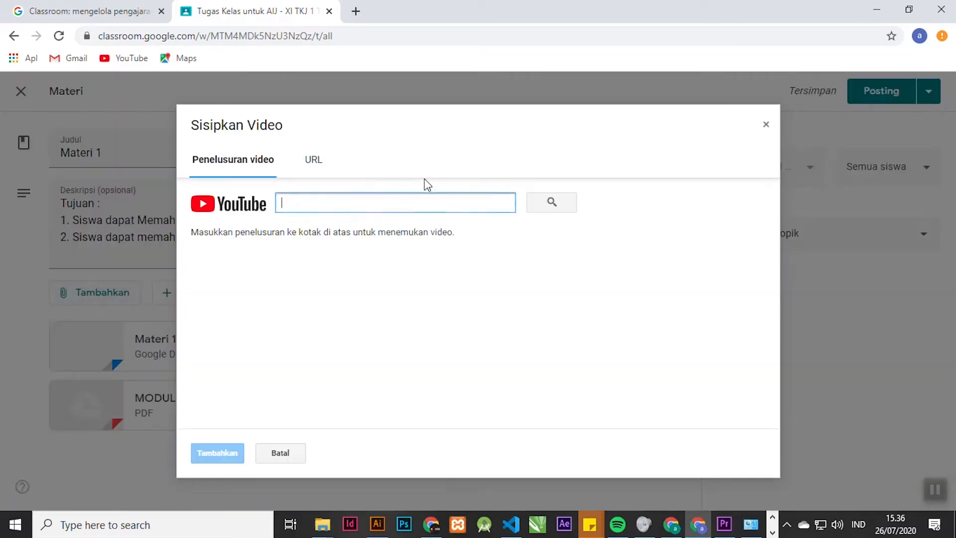
pyautogui.click(424, 178)
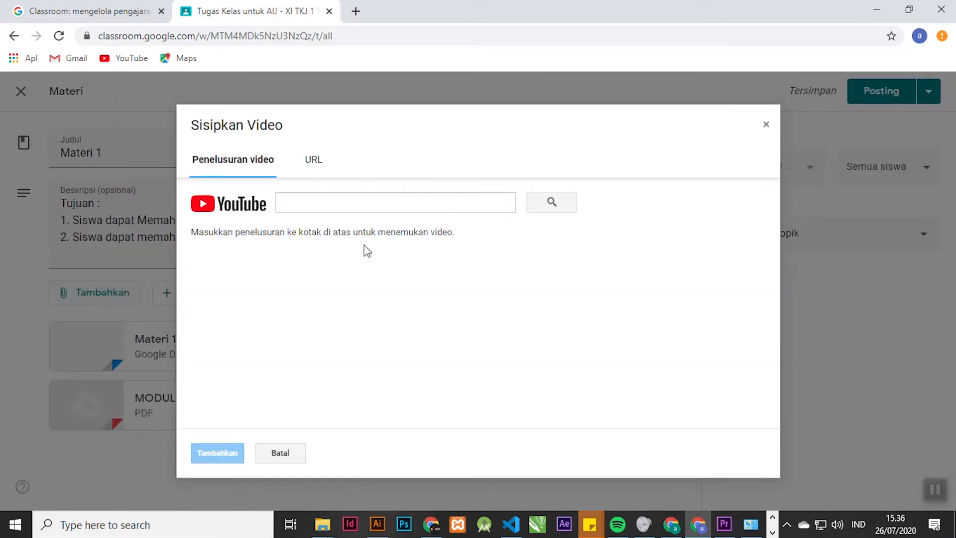
pyautogui.click(431, 524)
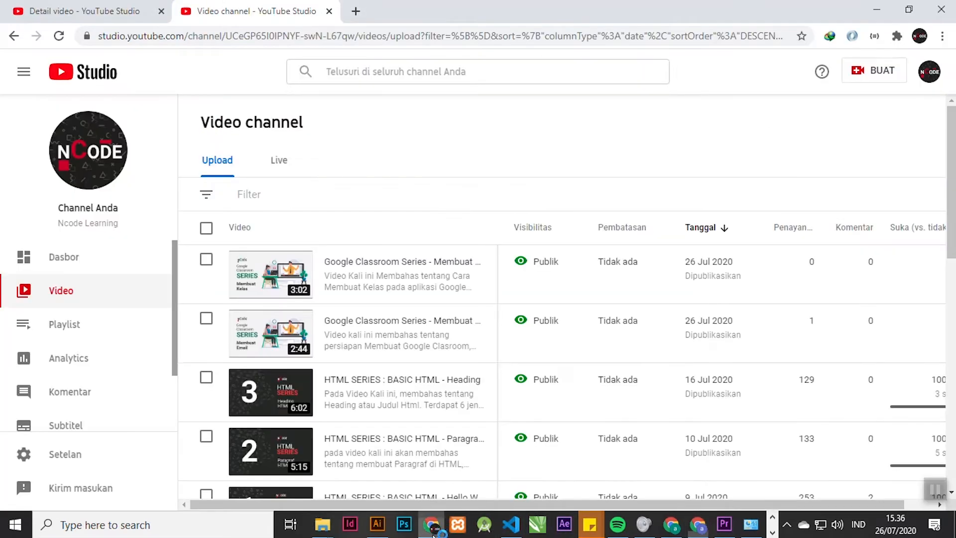
pyautogui.click(262, 399)
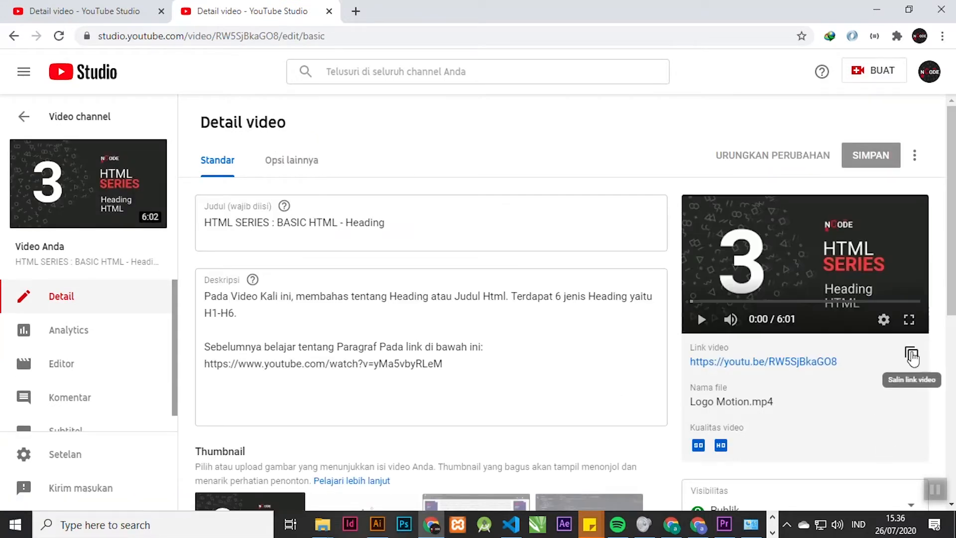
pyautogui.click(912, 356)
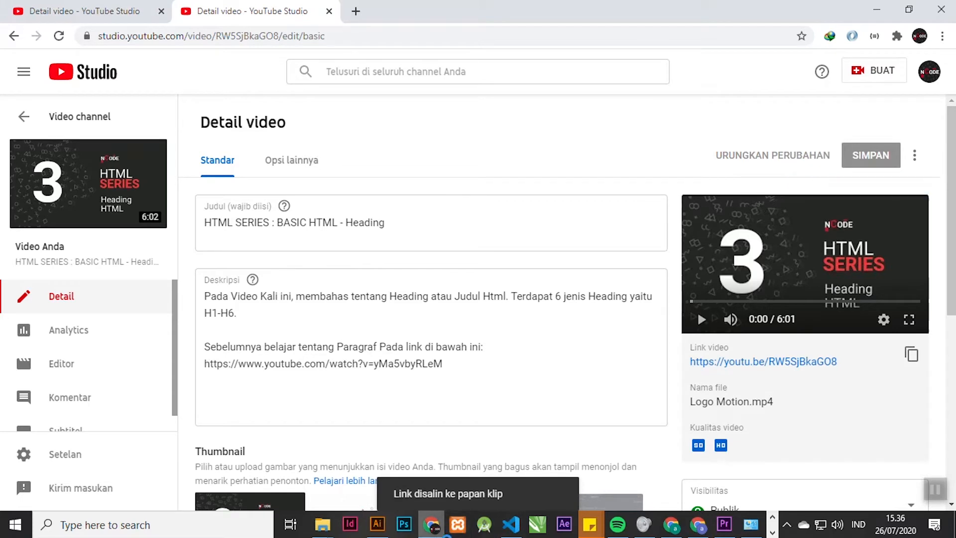
pyautogui.click(697, 525)
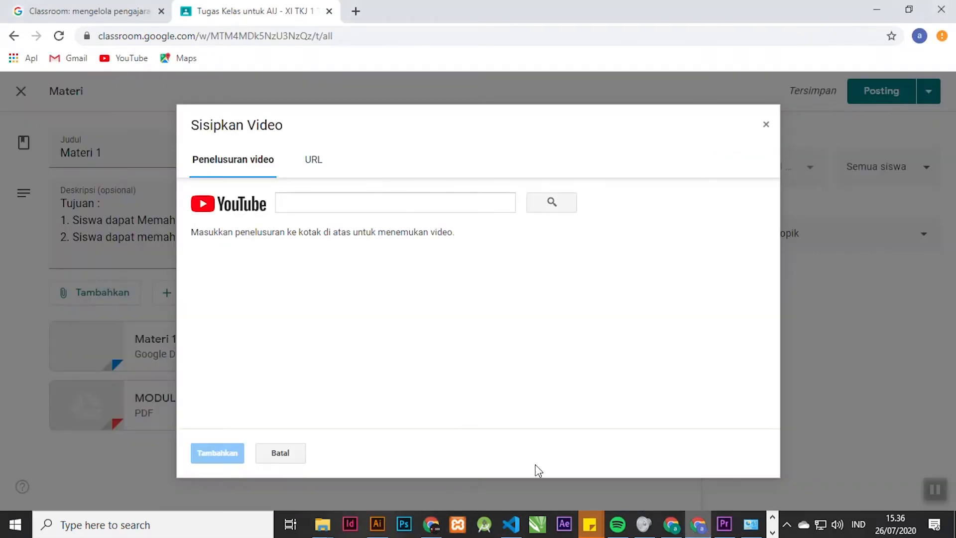
pyautogui.click(317, 202)
pyautogui.write('https://youtu.be/RW5SjBkaGO8')
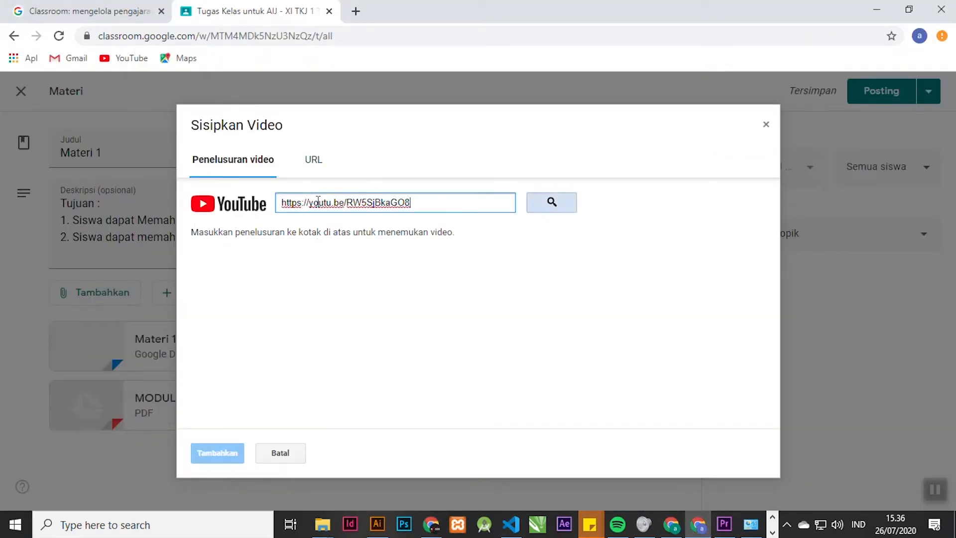
pyautogui.click(563, 213)
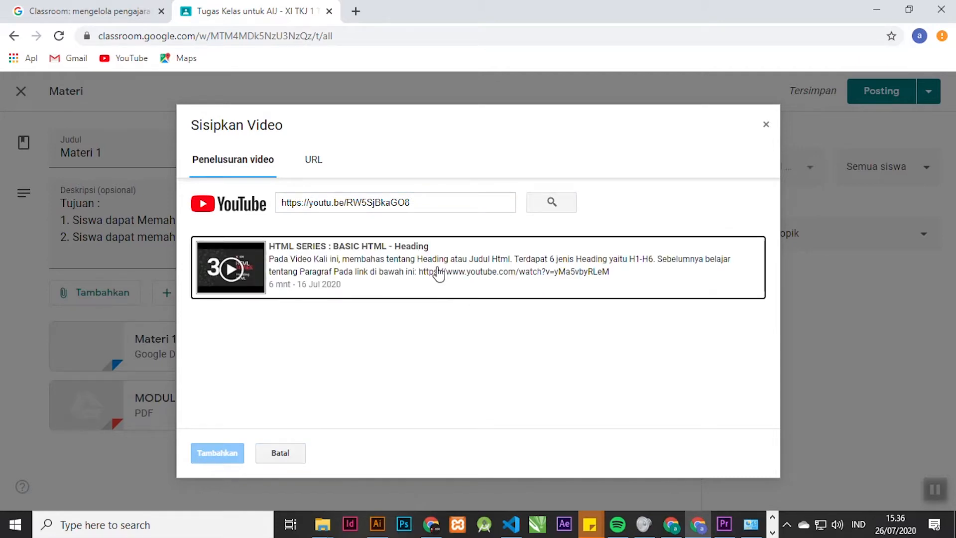
pyautogui.click(344, 272)
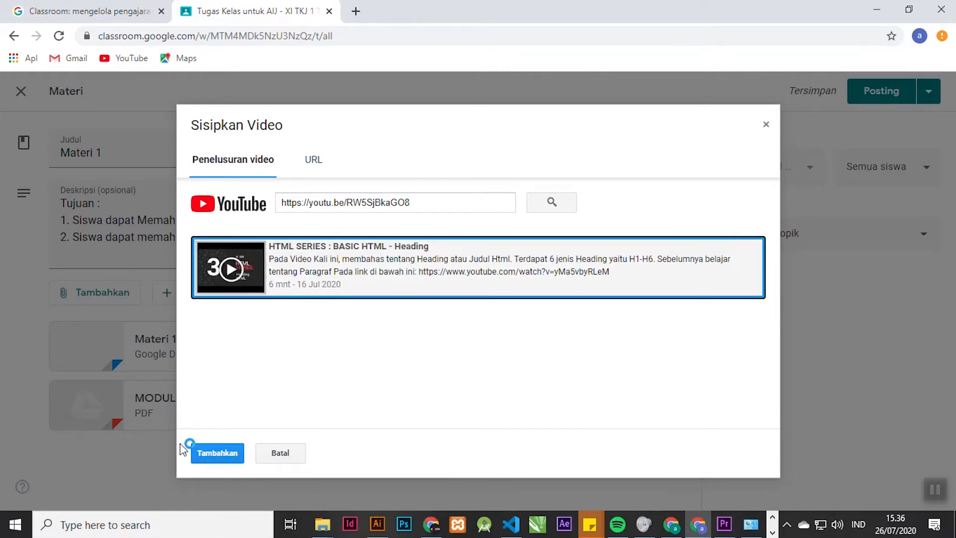
pyautogui.click(198, 457)
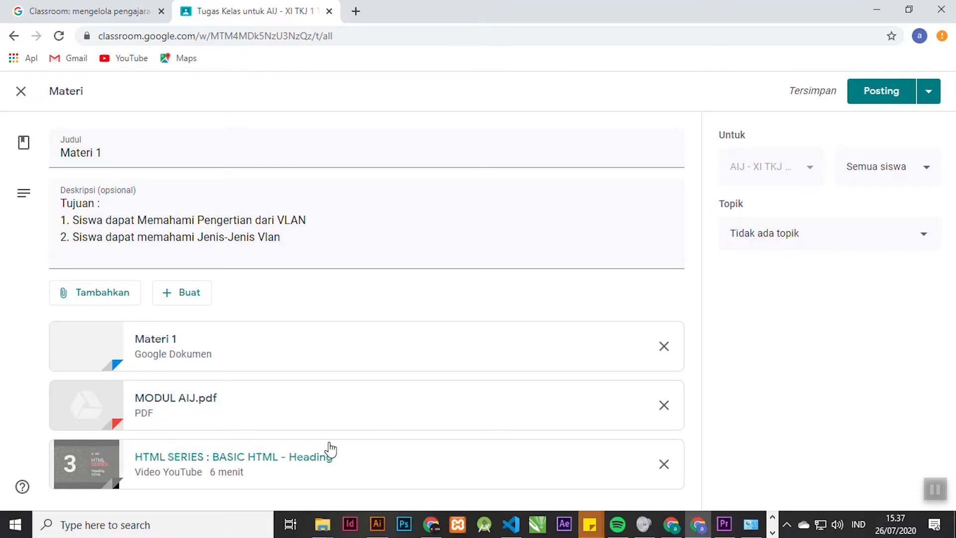
# Assign the material to a new topic named "Pertemuan 1" and post it to the class.
pyautogui.click(855, 245)
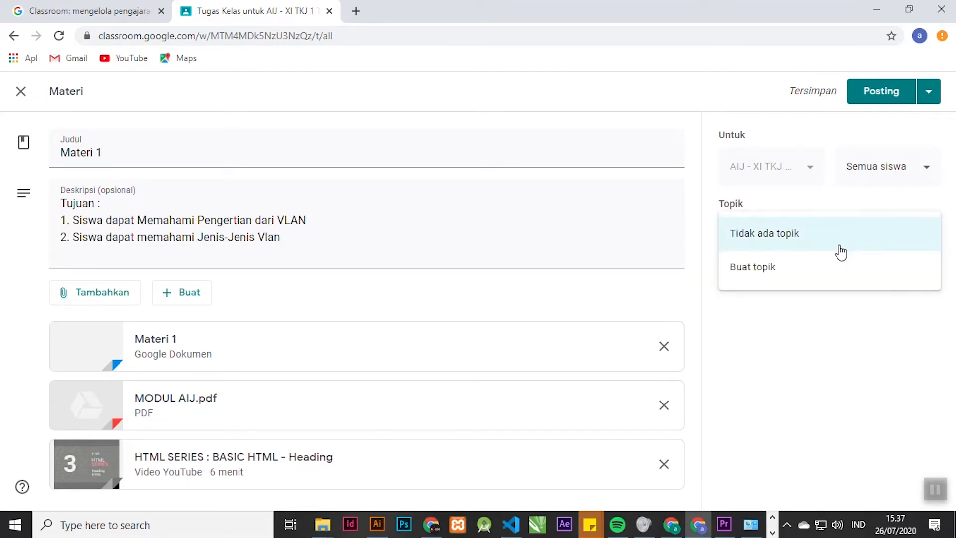
pyautogui.click(811, 279)
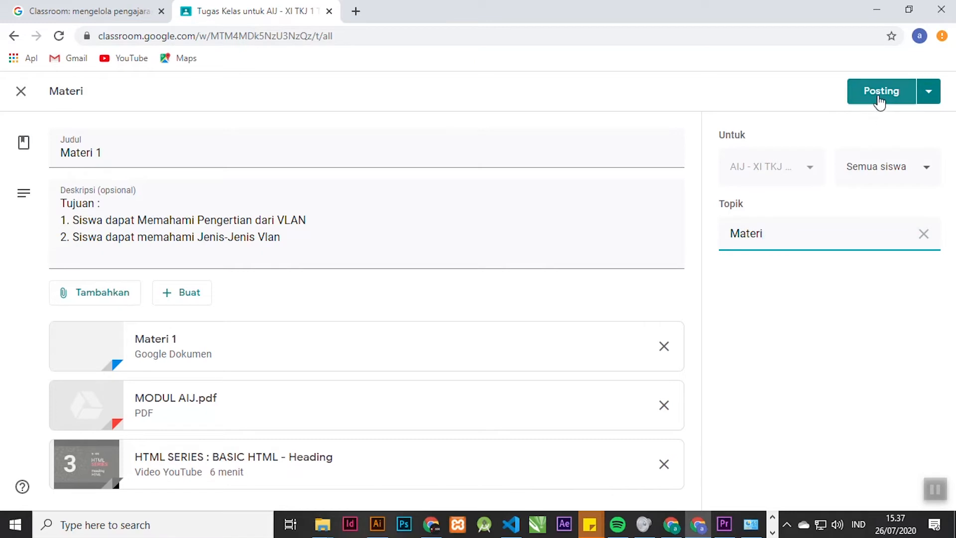
pyautogui.moveTo(766, 234); pyautogui.dragTo(734, 234)
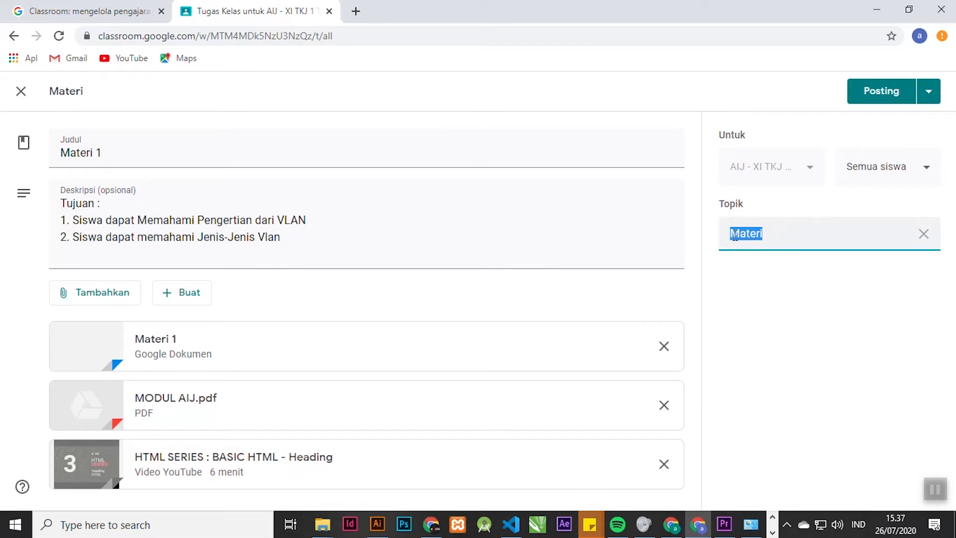
pyautogui.write('Pertemuan 1')
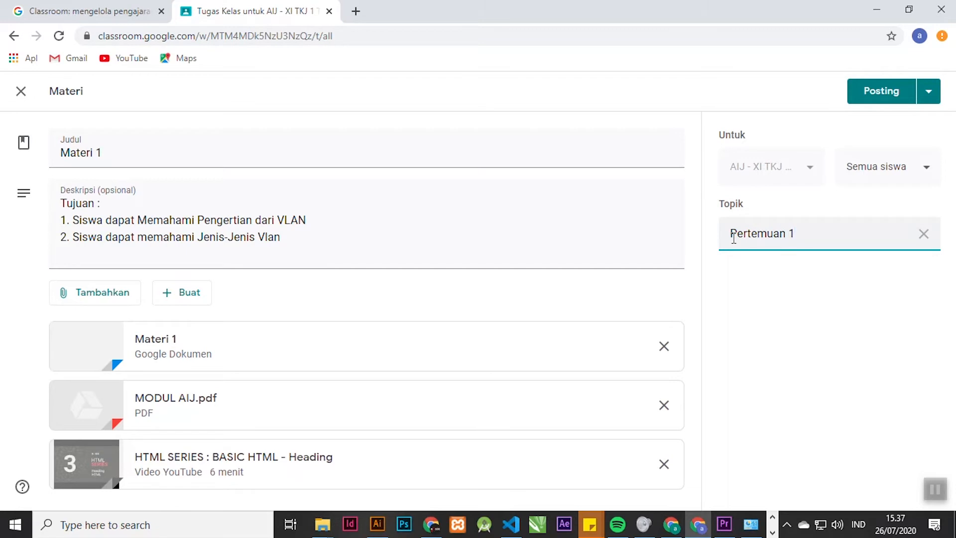
pyautogui.click(893, 105)
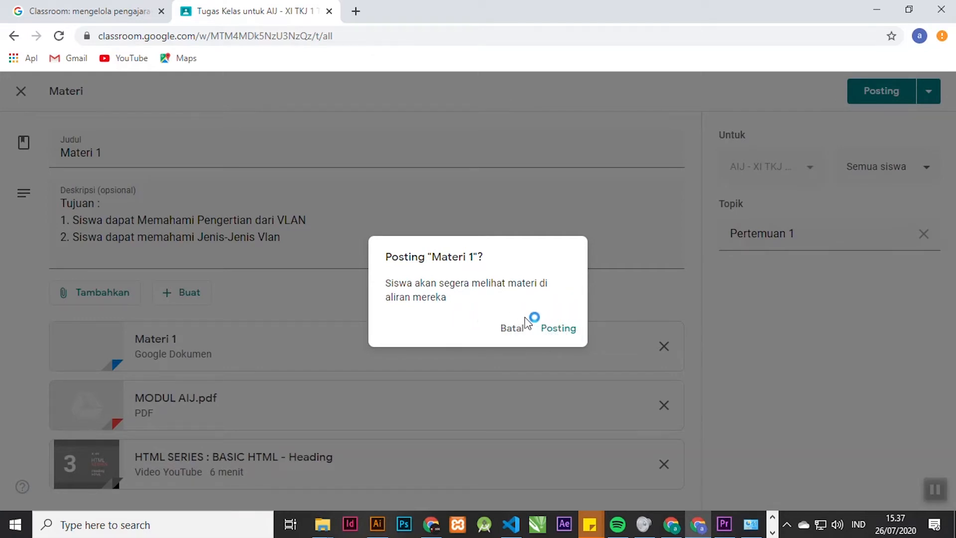
pyautogui.click(565, 335)
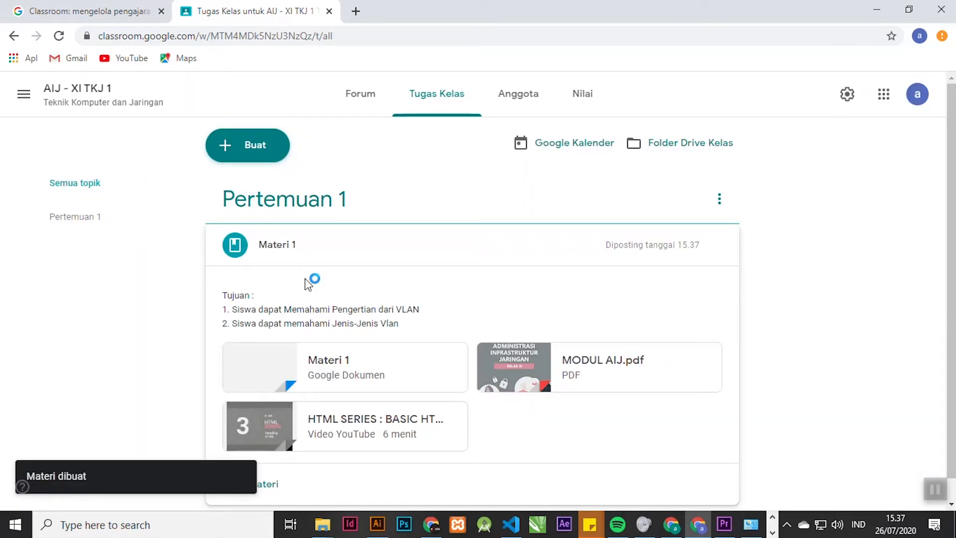
# View the posted material under the Pertemuan 1 topic and in the class forum, dismissing the tip about inviting students.
pyautogui.click(58, 225)
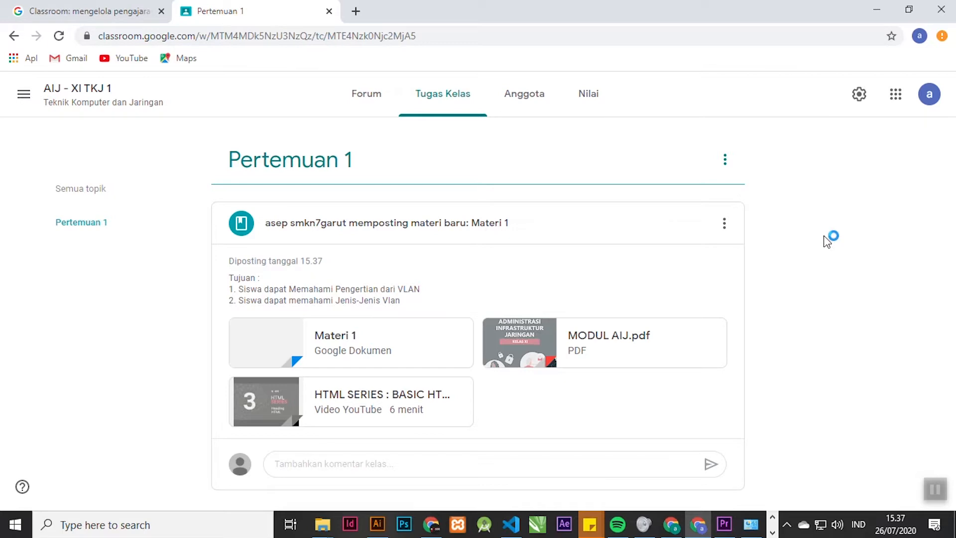
pyautogui.click(361, 102)
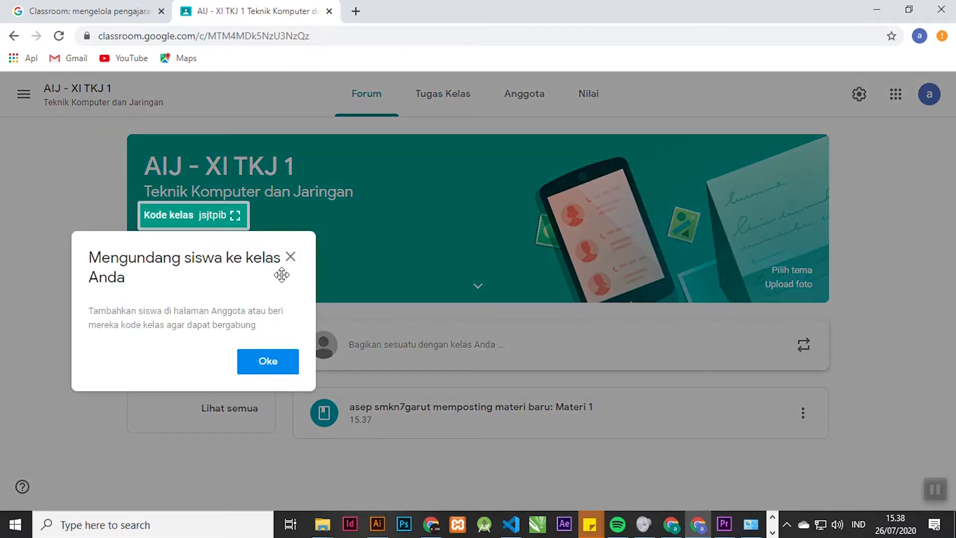
pyautogui.click(290, 258)
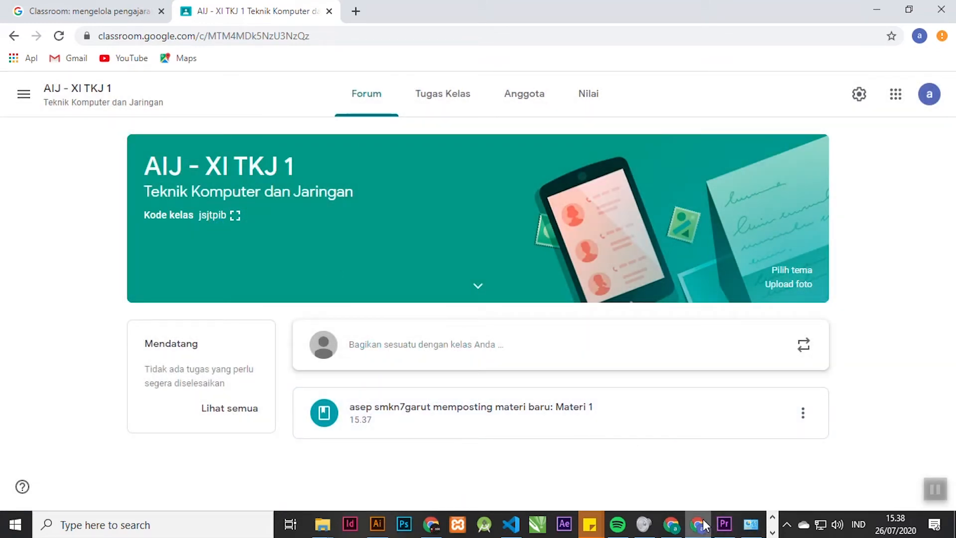
# Search the computer for "mozila" and launch Firefox.
pyautogui.click(15, 524)
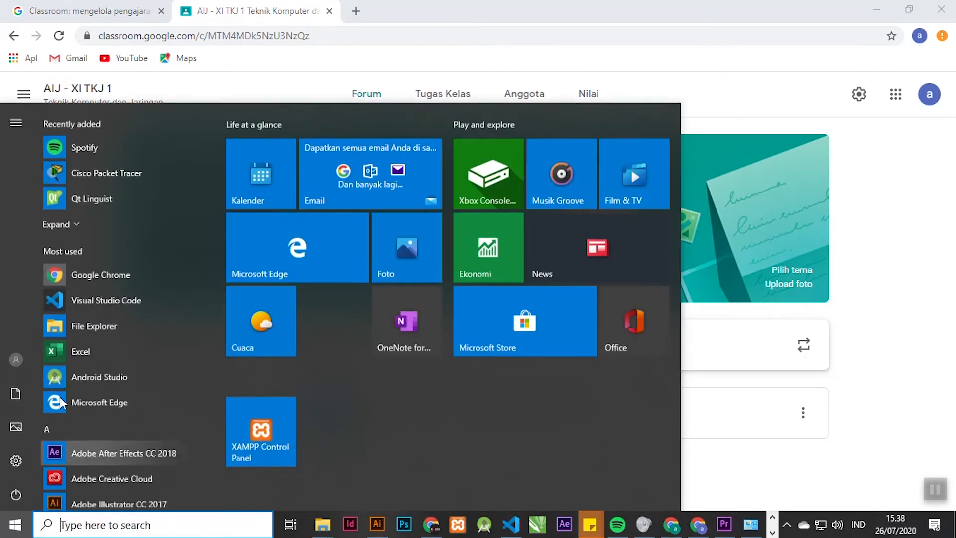
pyautogui.scroll(-5, 104, 262)
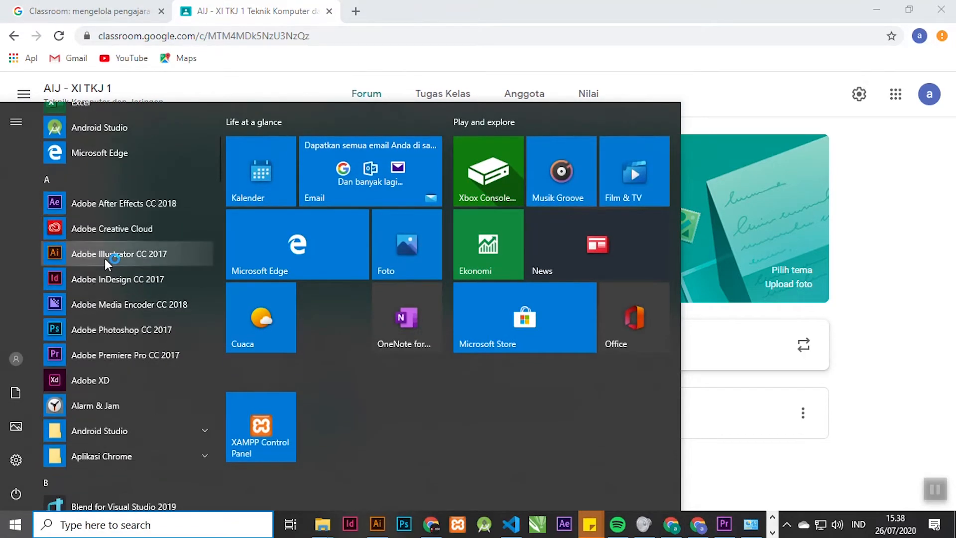
pyautogui.scroll(5, 104, 262)
pyautogui.click(103, 523)
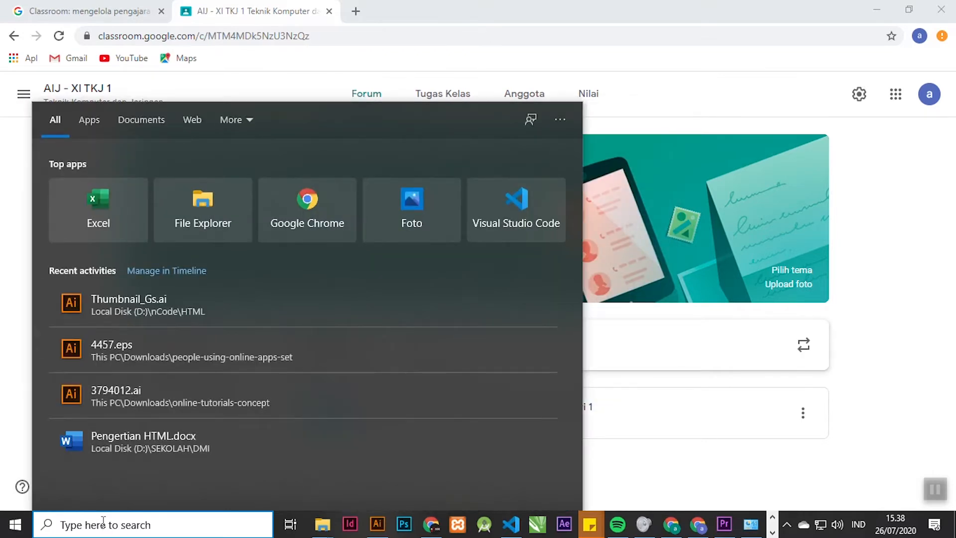
pyautogui.write('mozila')
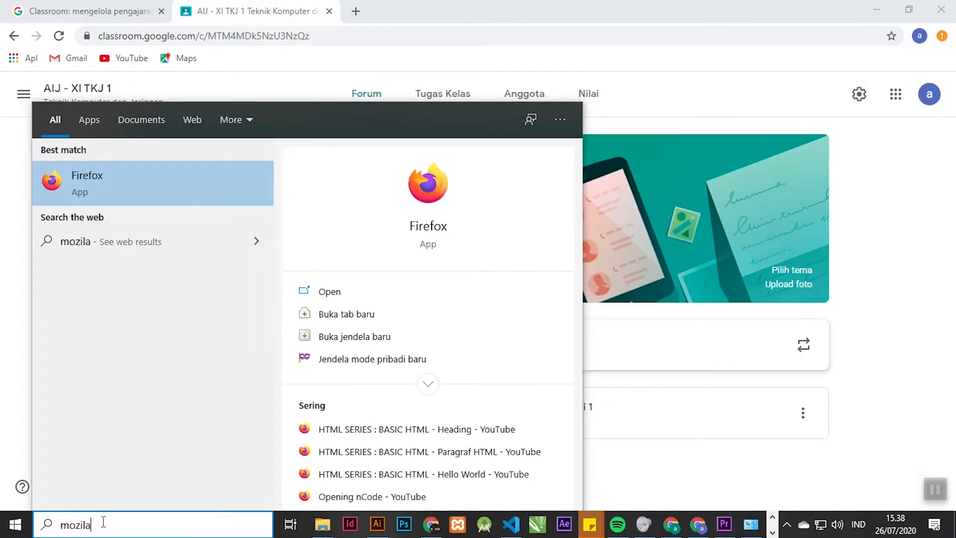
pyautogui.click(147, 205)
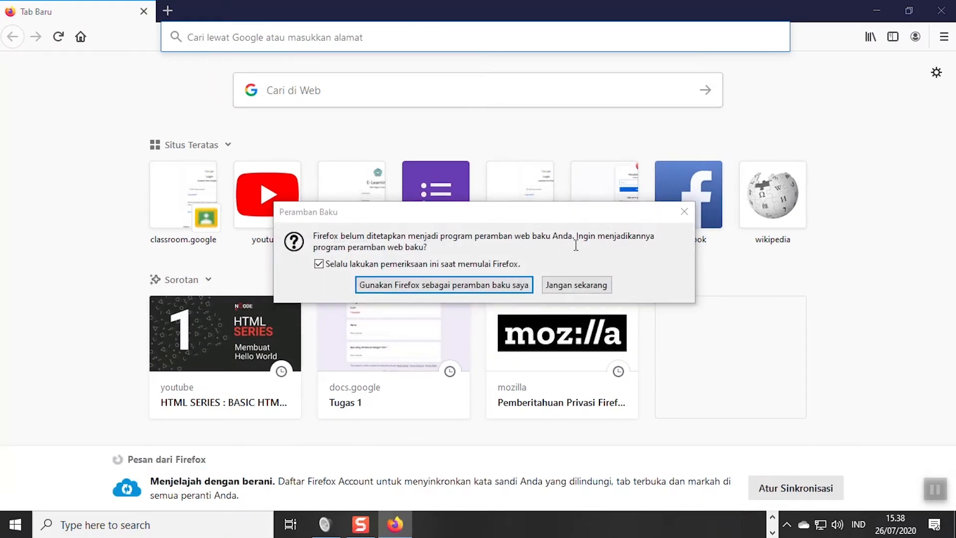
# Dismiss the default-browser prompt, open Google Classroom from the Firefox start page and go to the overview of all classes.
pyautogui.click(686, 213)
pyautogui.click(169, 222)
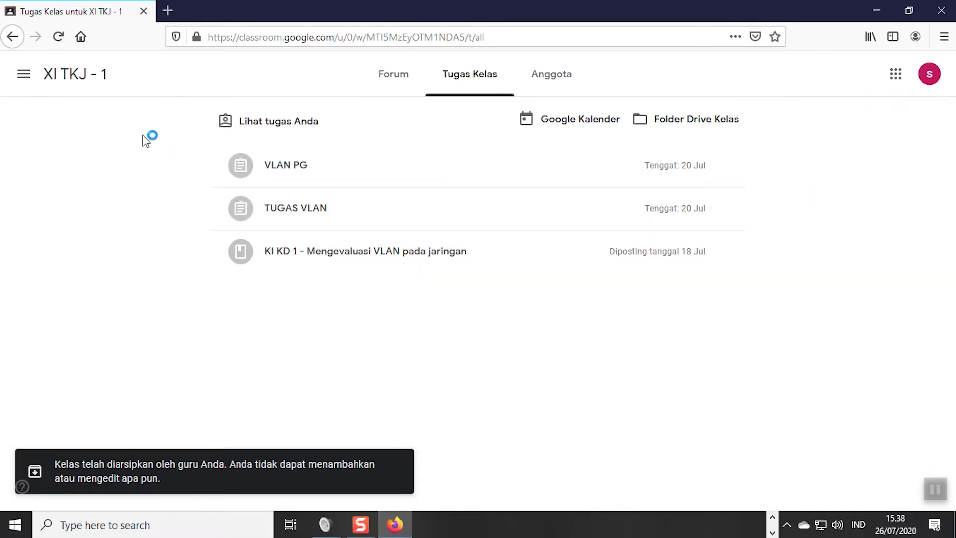
pyautogui.click(393, 74)
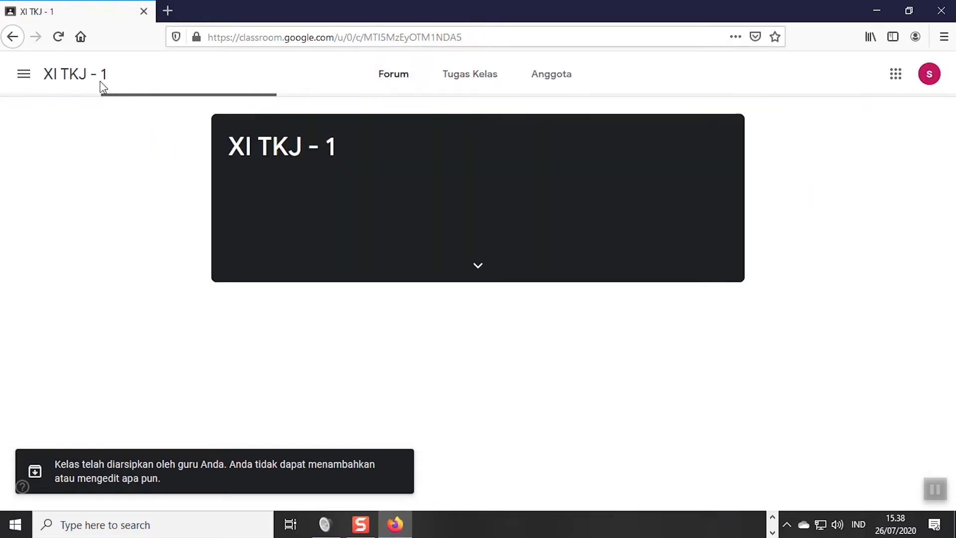
pyautogui.click(33, 78)
pyautogui.click(43, 94)
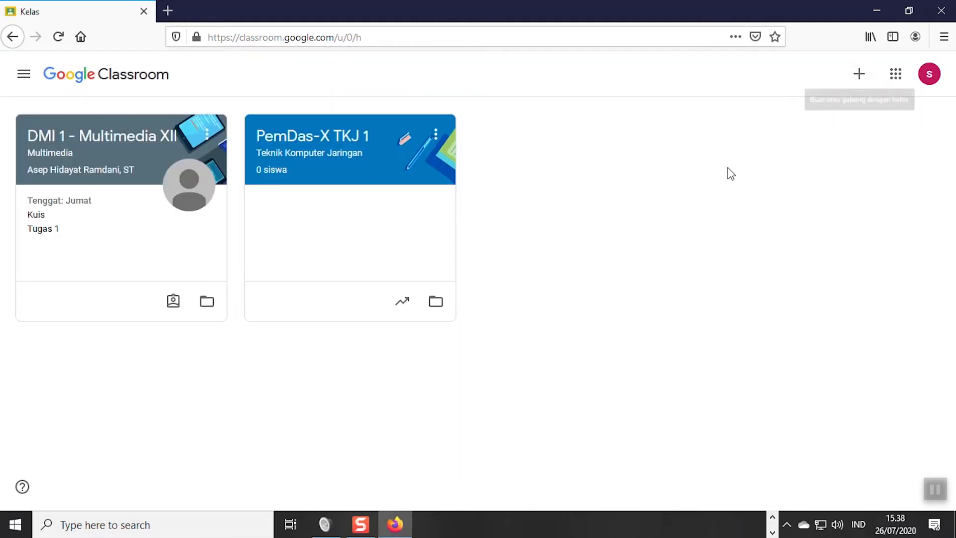
# Start joining a class with the student account and copy the AIJ - XI TKJ 1 class code from the teacher's Chrome window.
pyautogui.click(861, 85)
pyautogui.click(844, 103)
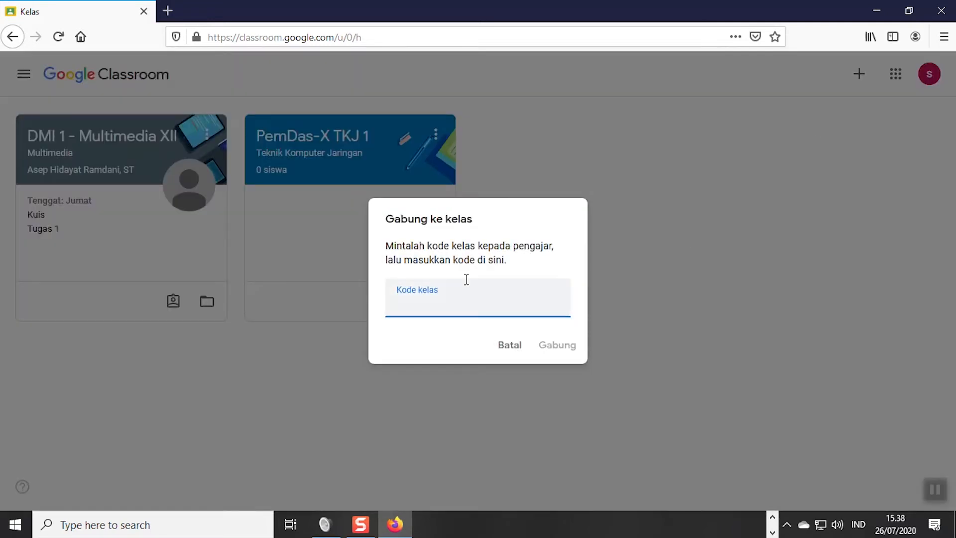
pyautogui.hotkey('alt', 'Tab')
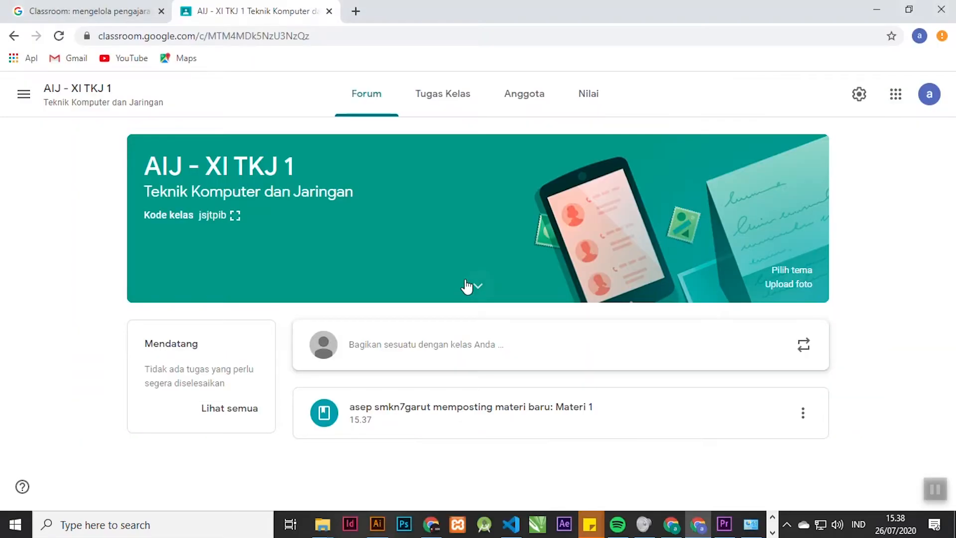
pyautogui.click(223, 215)
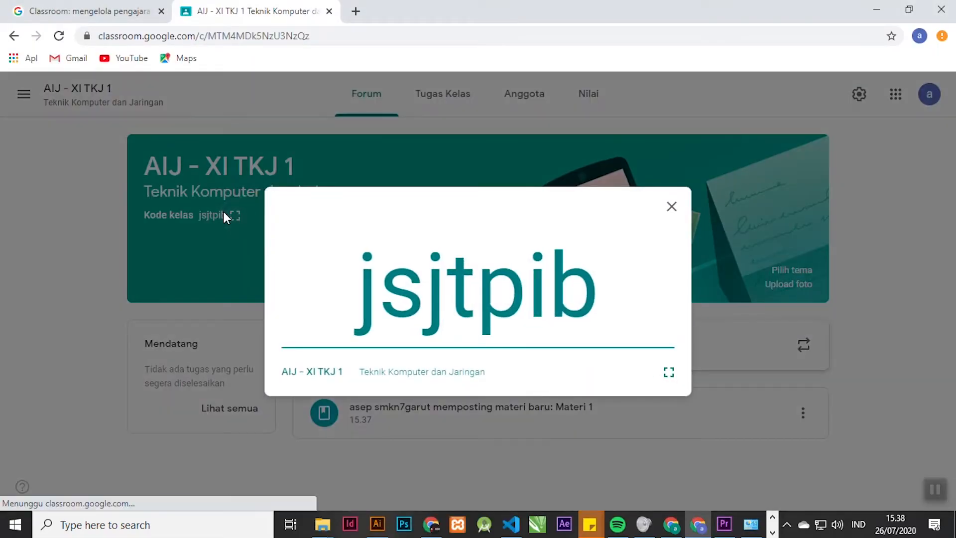
pyautogui.moveTo(600, 288); pyautogui.dragTo(354, 287)
pyautogui.hotkey('ctrl', 'c')
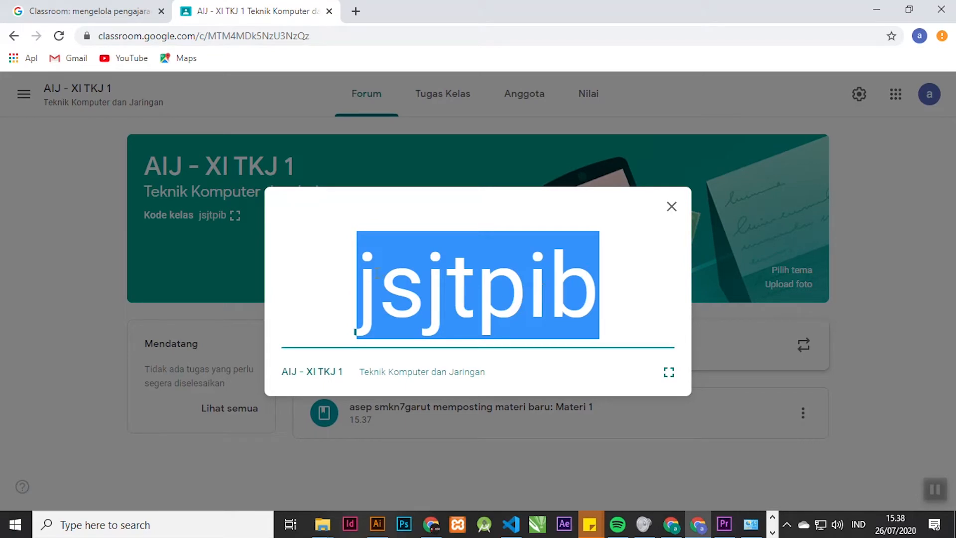
pyautogui.rightClick(450, 273)
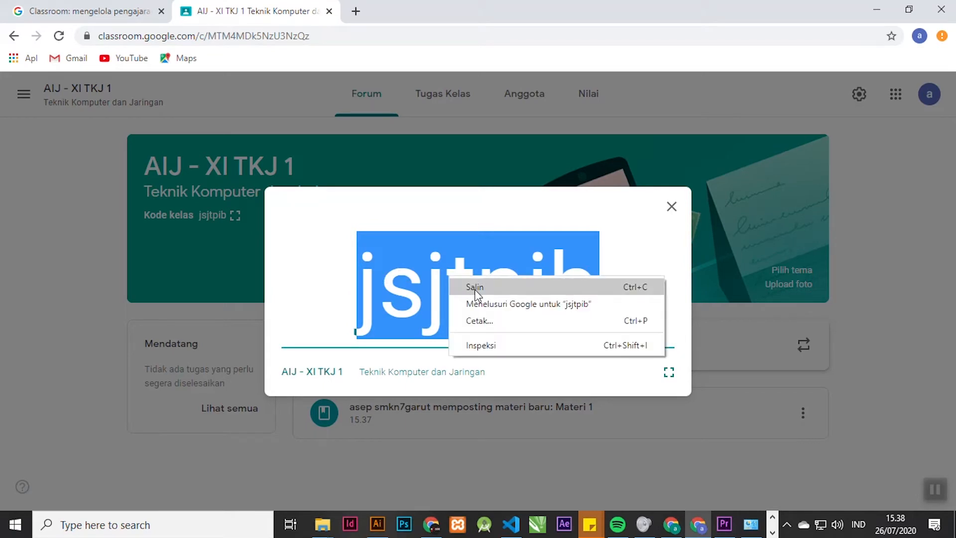
pyautogui.click(472, 285)
# Switch back to Firefox, join the class with the copied class code and view the posted Materi 1 material.
pyautogui.hotkey('alt', 'Tab')
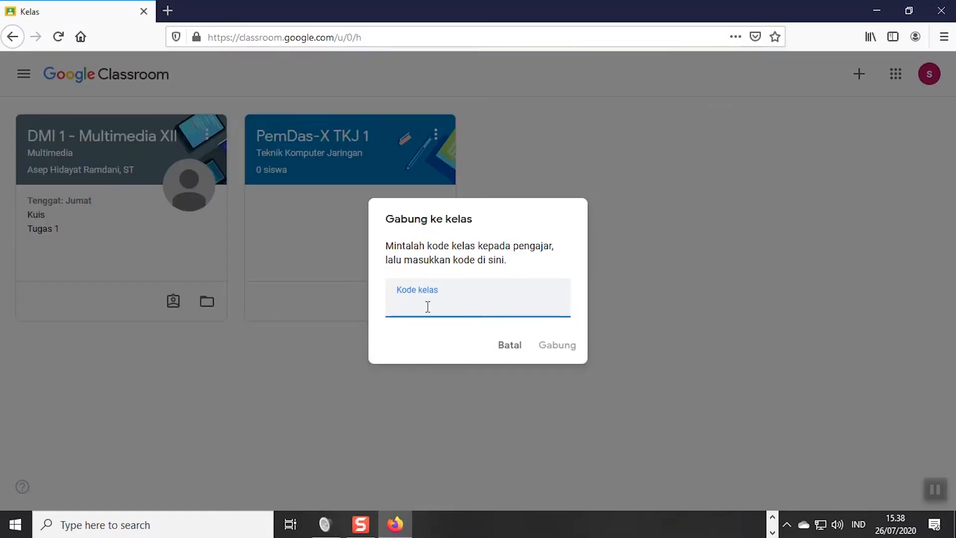
pyautogui.rightClick(427, 306)
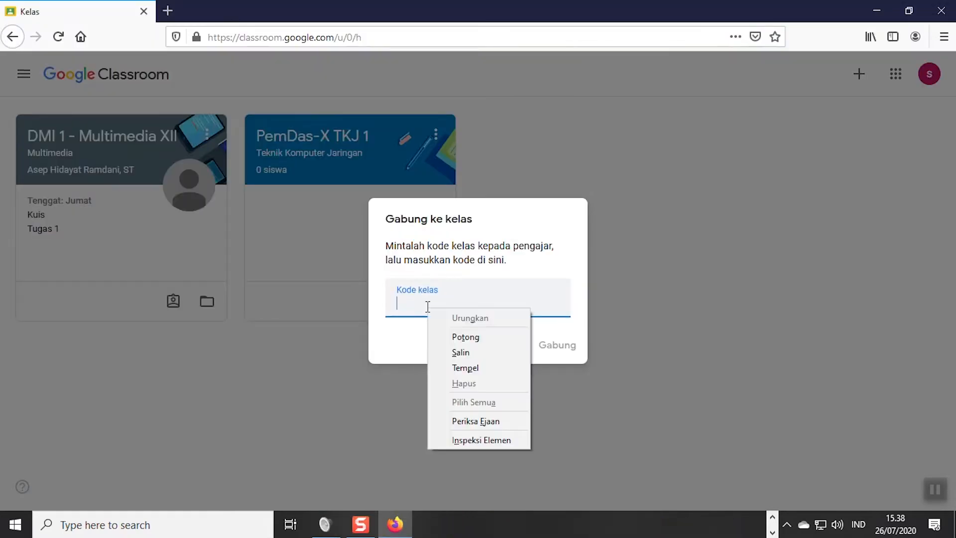
pyautogui.click(464, 367)
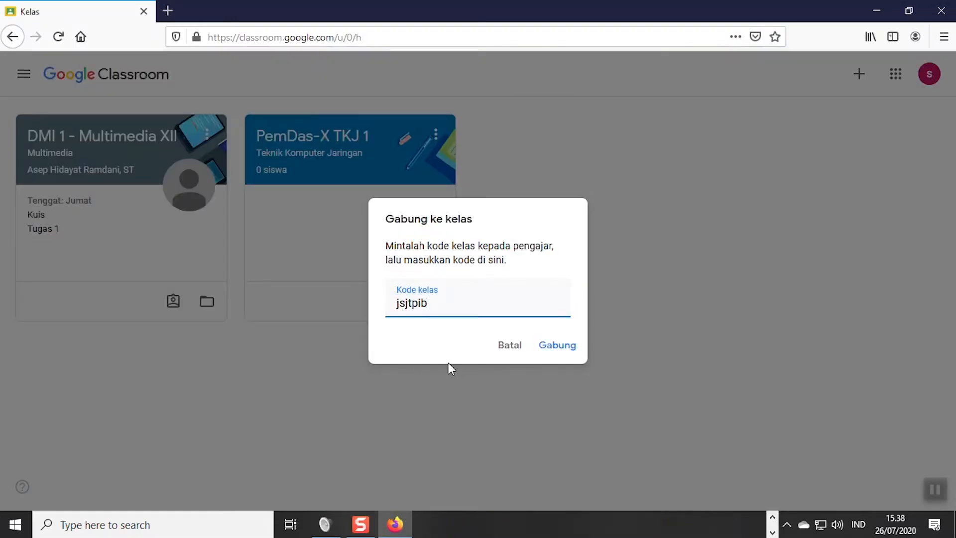
pyautogui.click(551, 346)
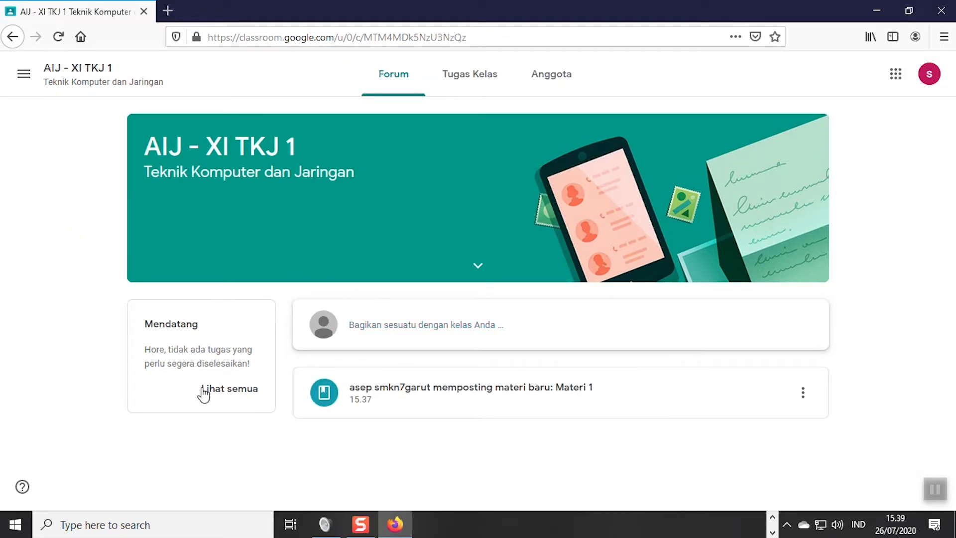
pyautogui.click(406, 391)
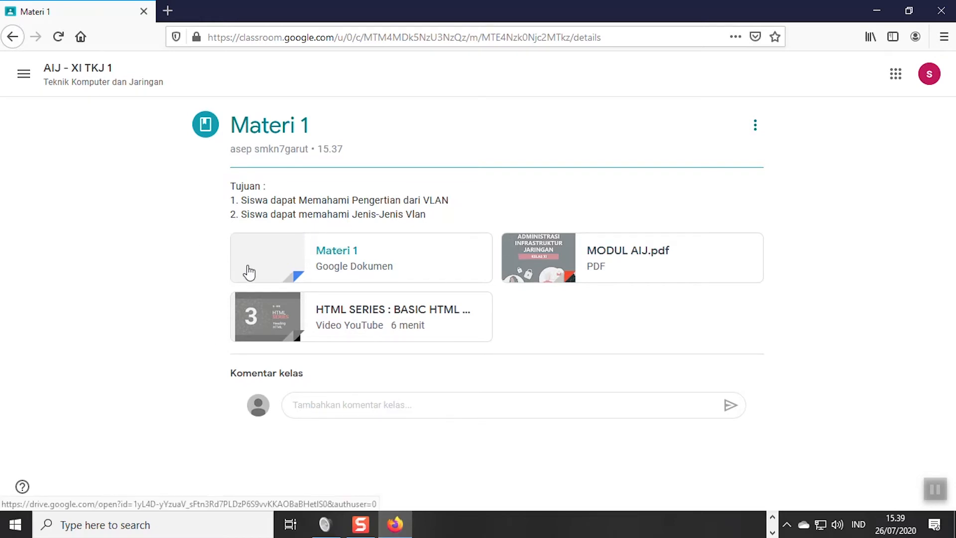
pyautogui.click(8, 44)
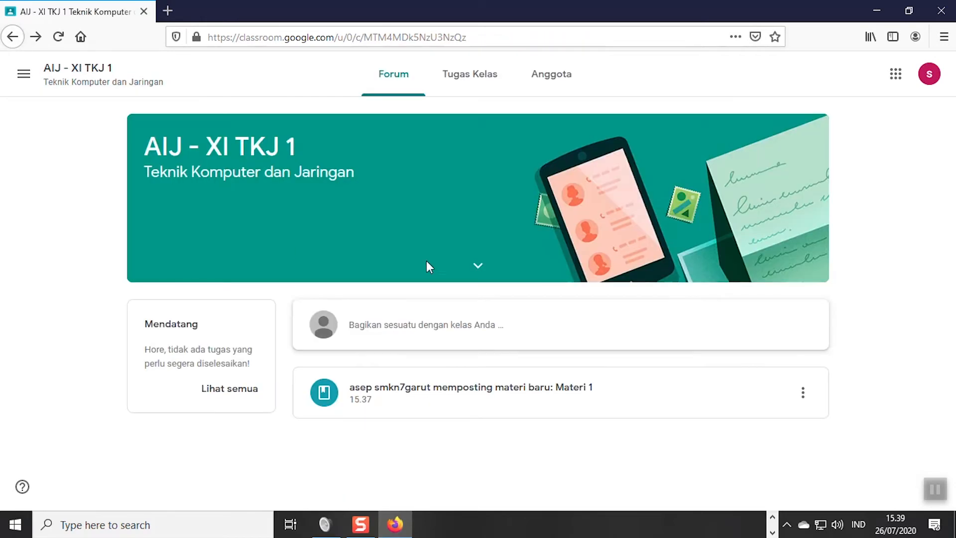
# Switch to the teacher's Chrome window and close the enlarged class code display.
pyautogui.hotkey('alt', 'Tab')
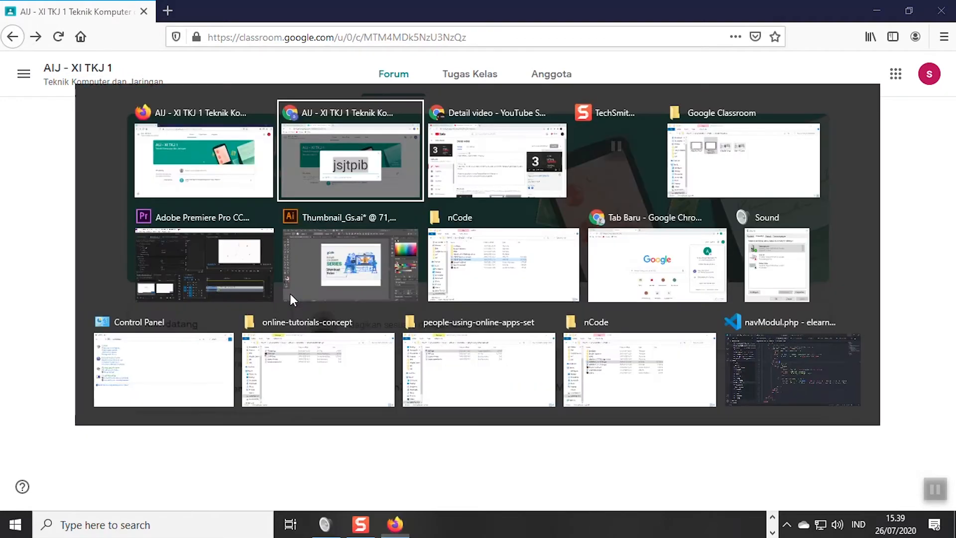
pyautogui.hotkey('alt', 'Tab')
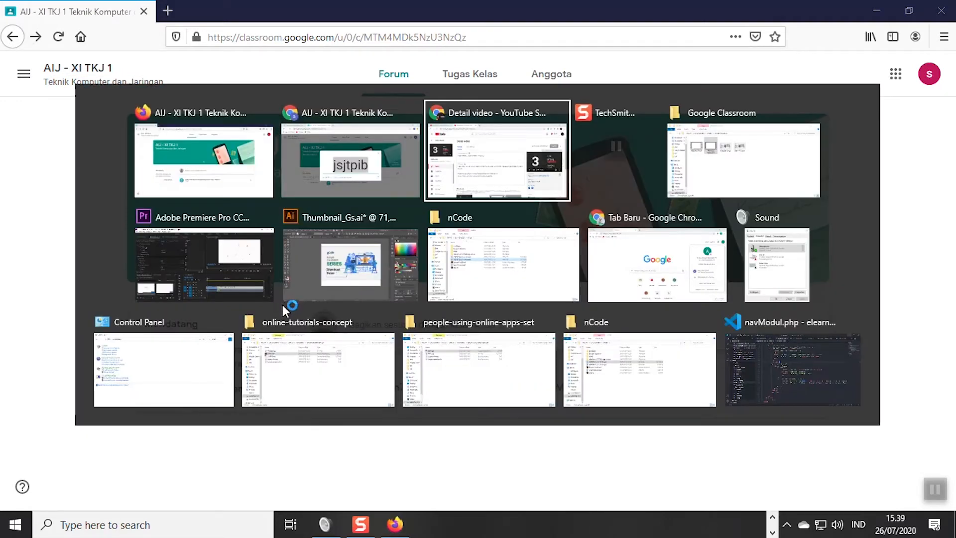
pyautogui.hotkey('alt', 'Tab')
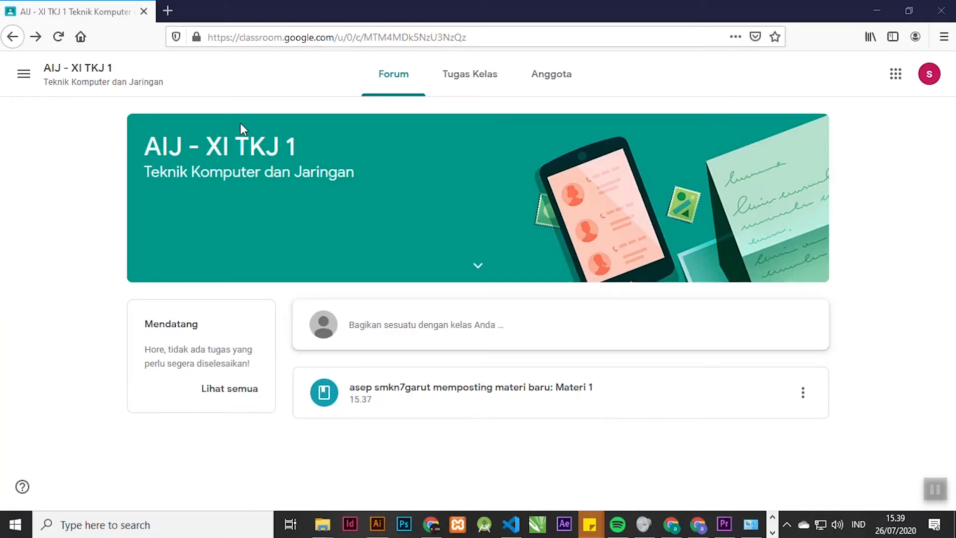
pyautogui.hotkey('alt', 'Tab')
pyautogui.hotkey('alt', 'Tab')
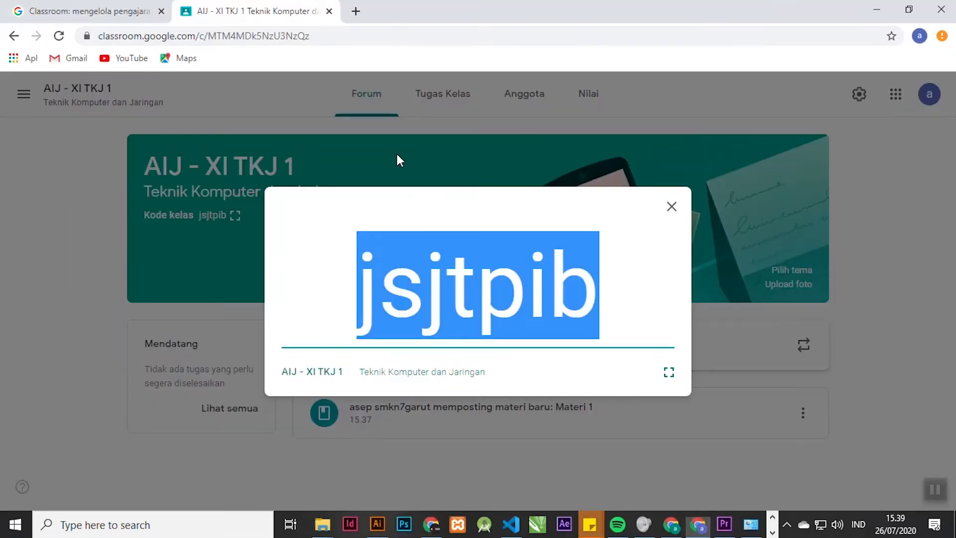
pyautogui.click(67, 177)
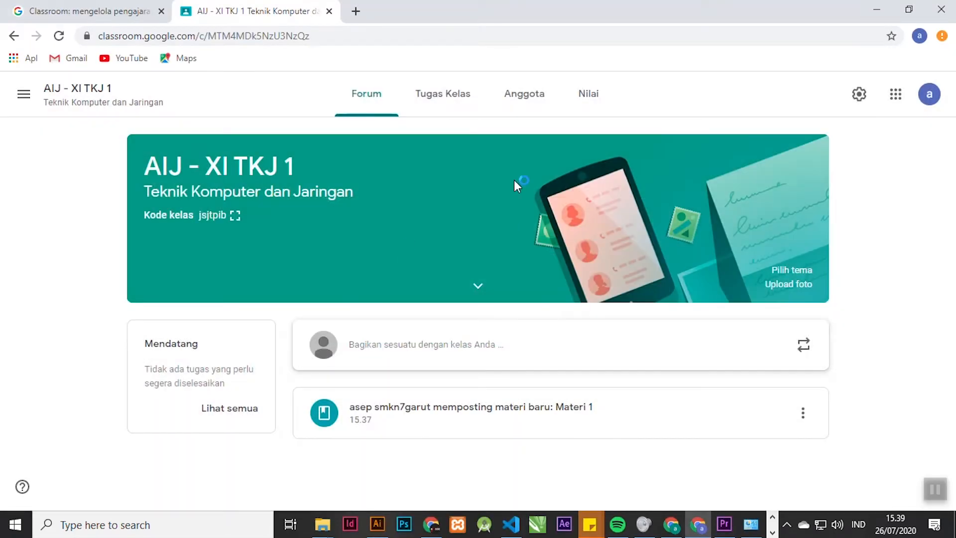
# Create a new assignment titled "Tugas 1" in the classwork of AIJ - XI TKJ 1, dismissing the rubric and classwork ordering tips.
pyautogui.click(448, 106)
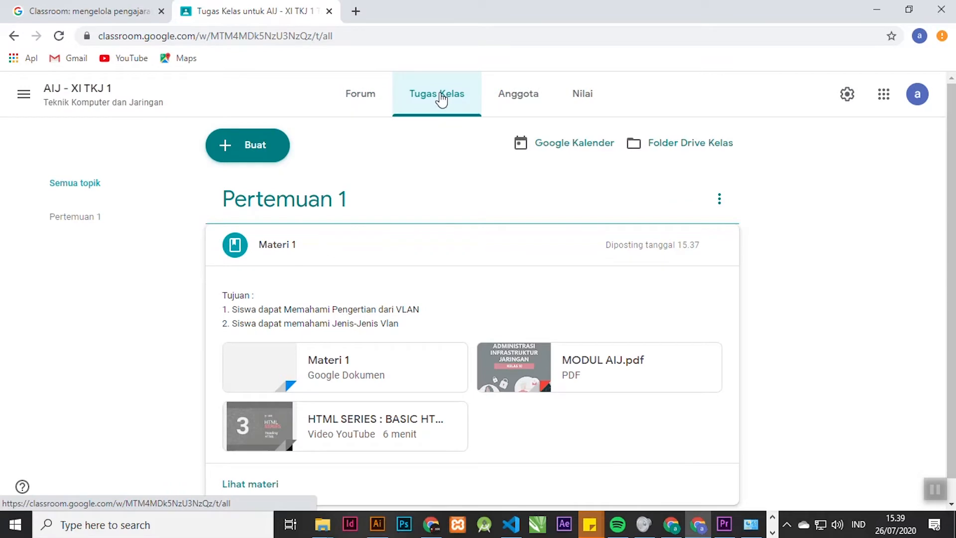
pyautogui.click(231, 158)
pyautogui.click(256, 203)
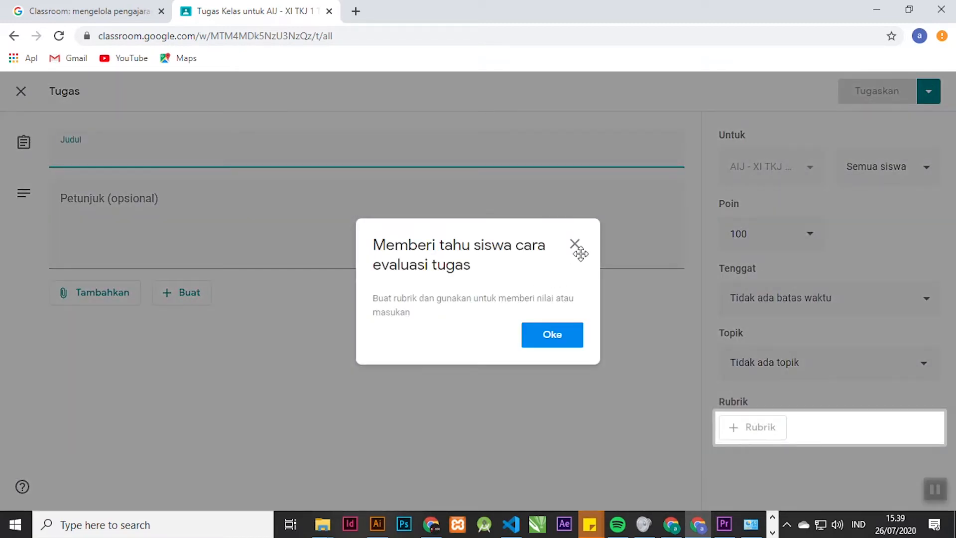
pyautogui.click(575, 247)
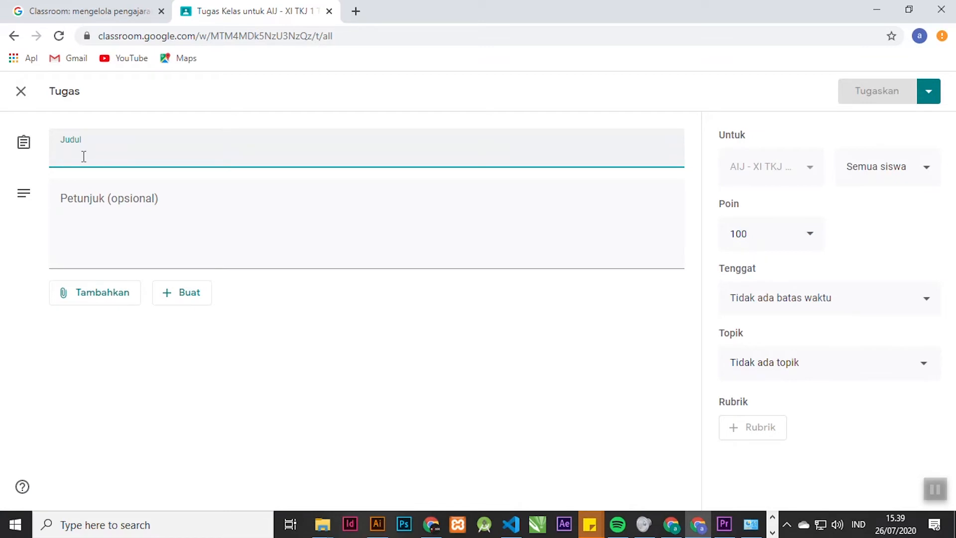
pyautogui.write('Tugas 1')
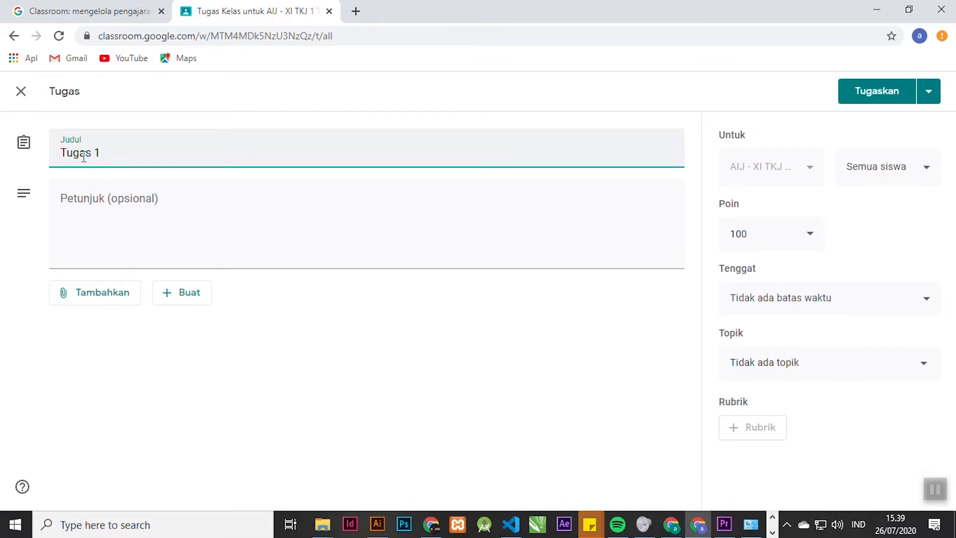
pyautogui.click(75, 202)
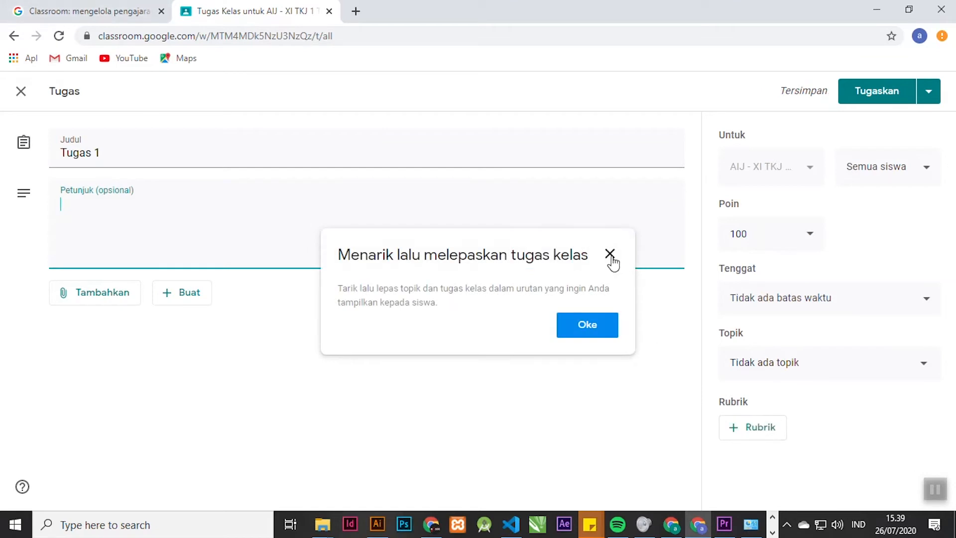
pyautogui.click(610, 256)
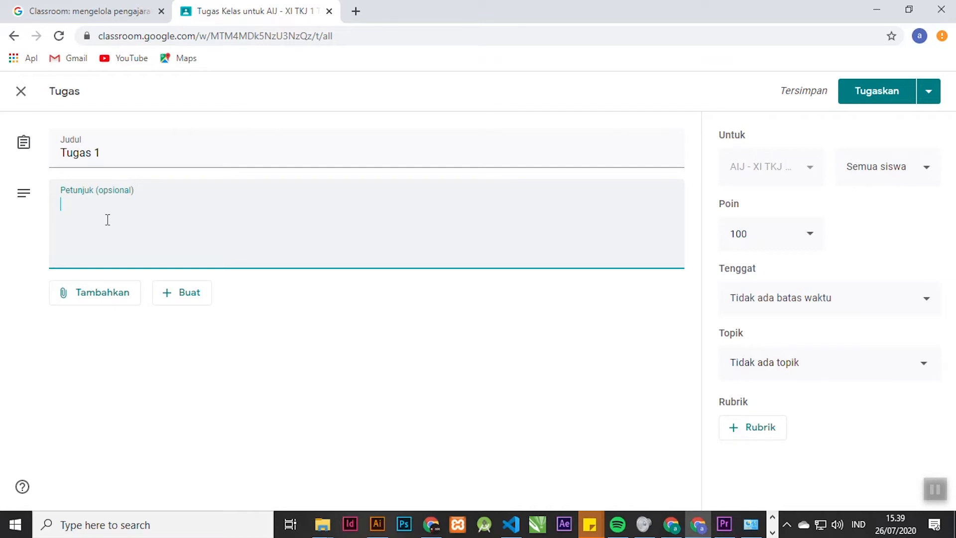
# Enter "di kumpulkan dalam bentuk word" as the assignment instructions and clear the text again.
pyautogui.write('di kumpulkan dalam bentuk word')
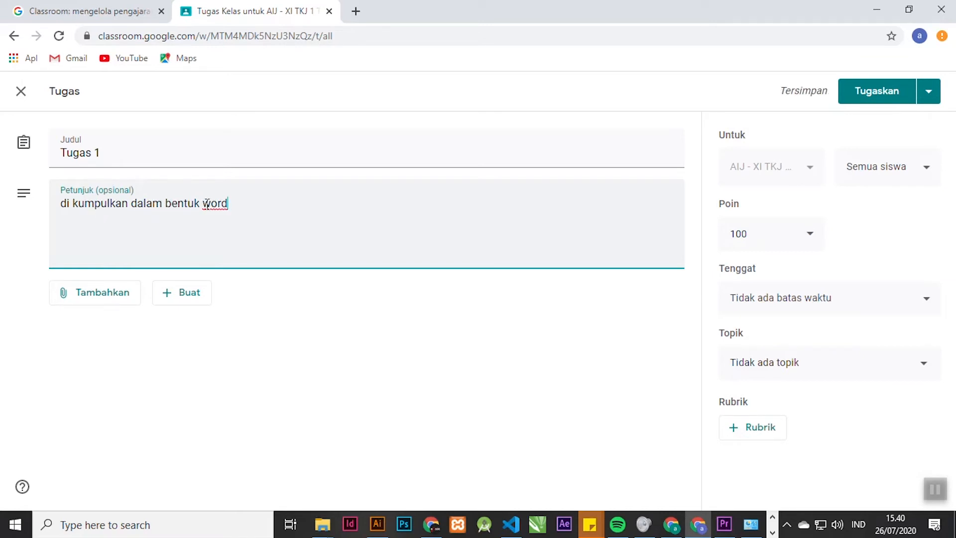
pyautogui.moveTo(234, 205); pyautogui.dragTo(53, 224)
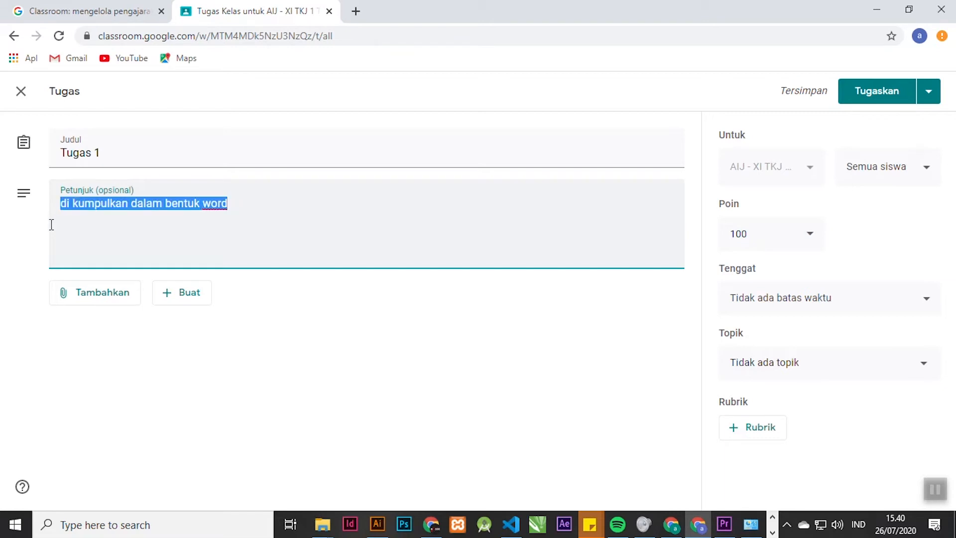
pyautogui.press('BackSpace')
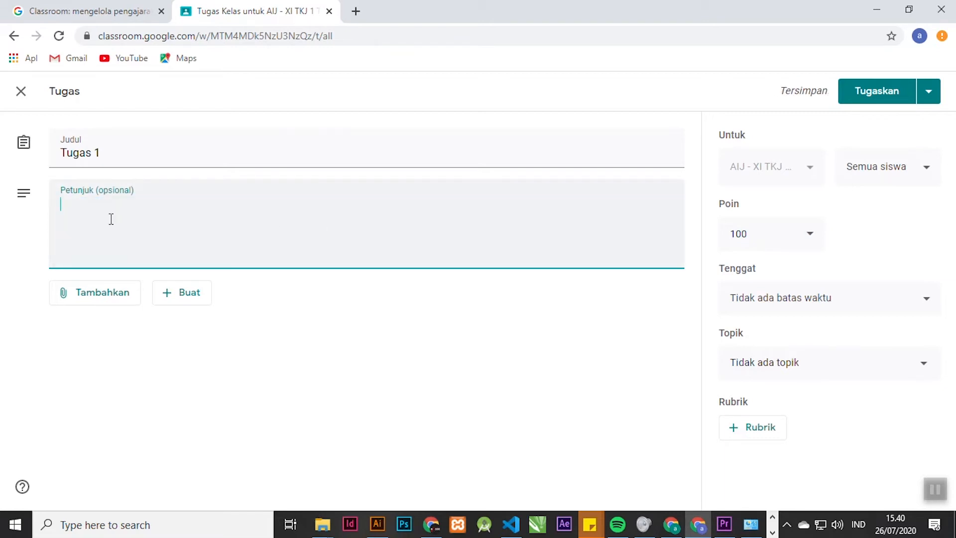
pyautogui.click(194, 339)
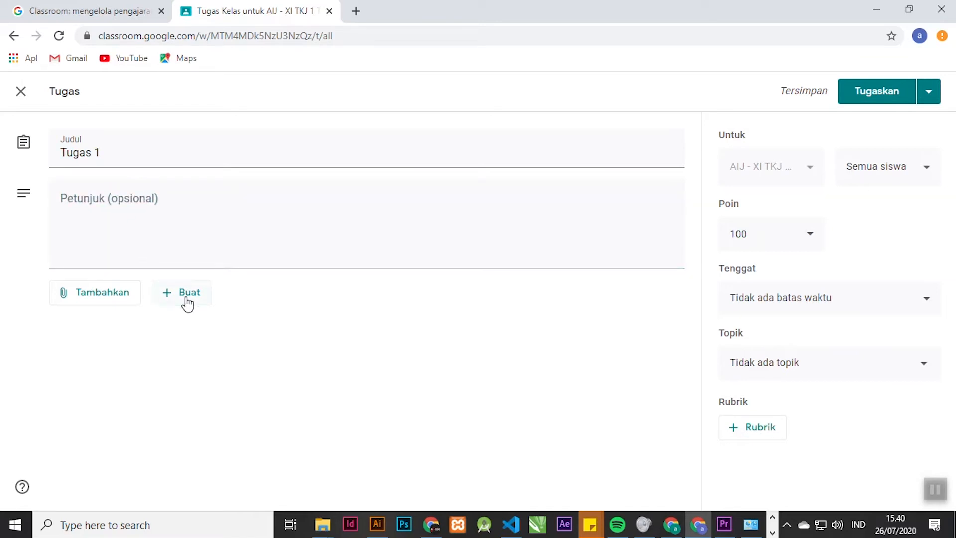
# Create a new Google Form for the assignment, dismiss its tour prompt, and set both the form name and heading to "Tugas 1".
pyautogui.click(186, 299)
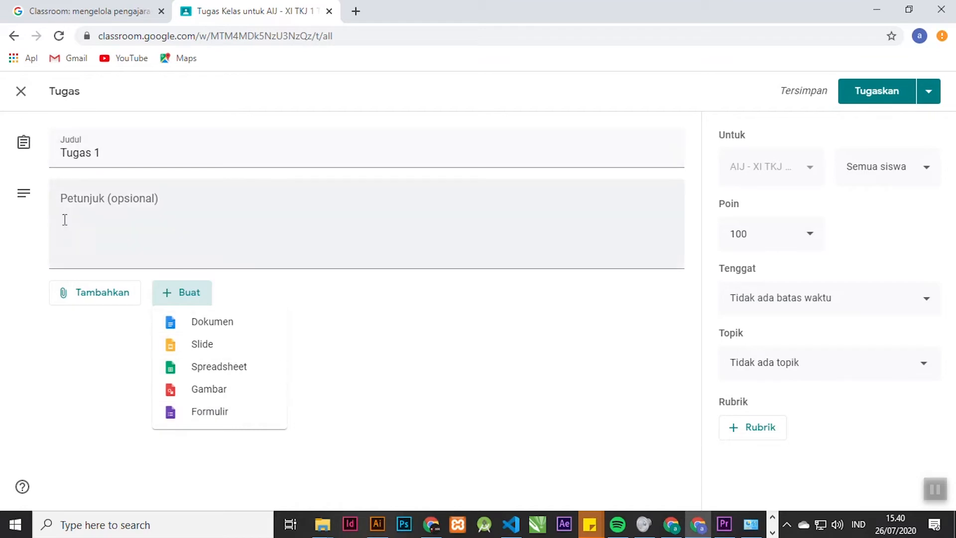
pyautogui.click(206, 423)
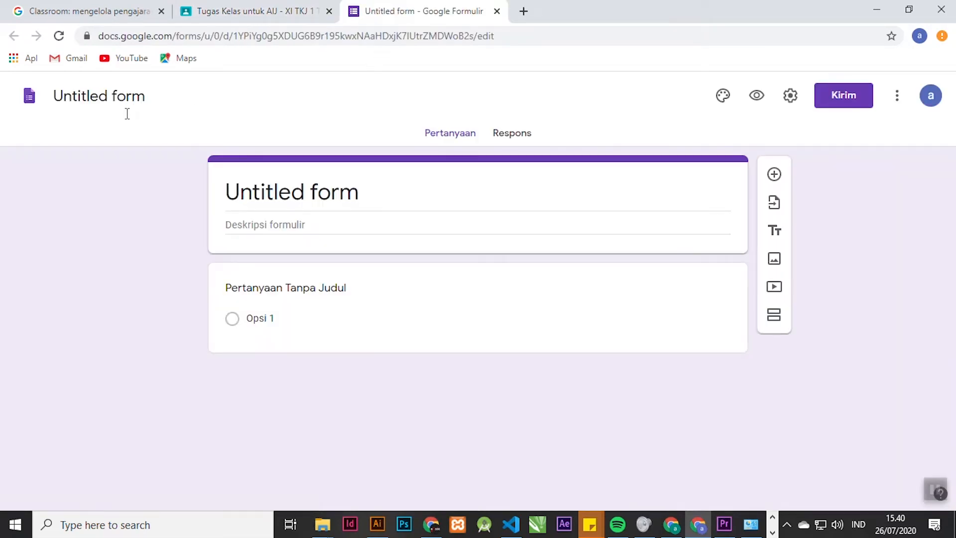
pyautogui.click(127, 113)
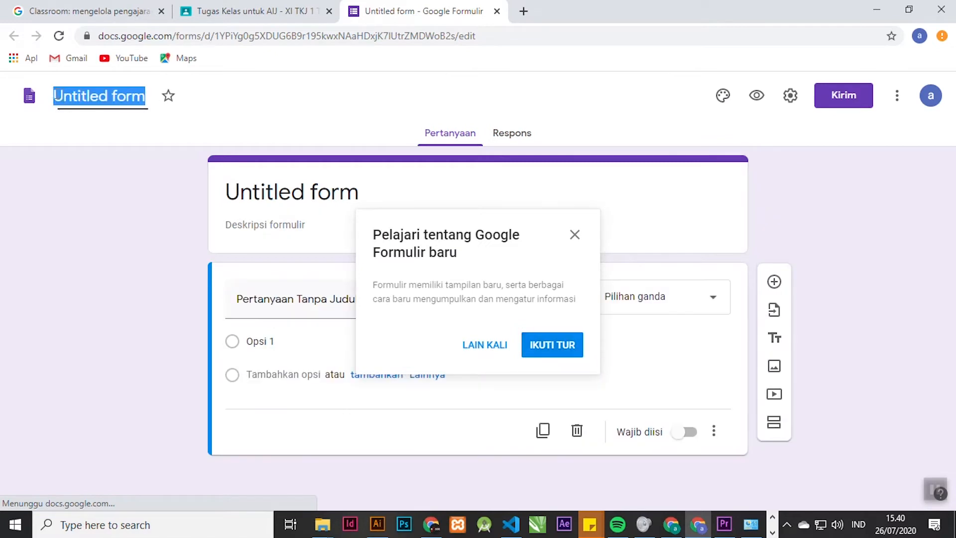
pyautogui.write('Tugas 1')
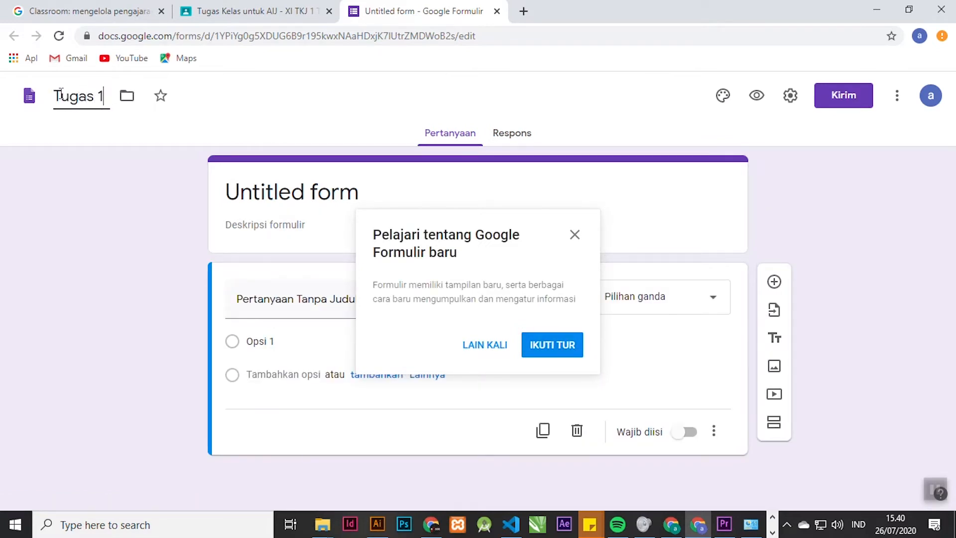
pyautogui.click(574, 235)
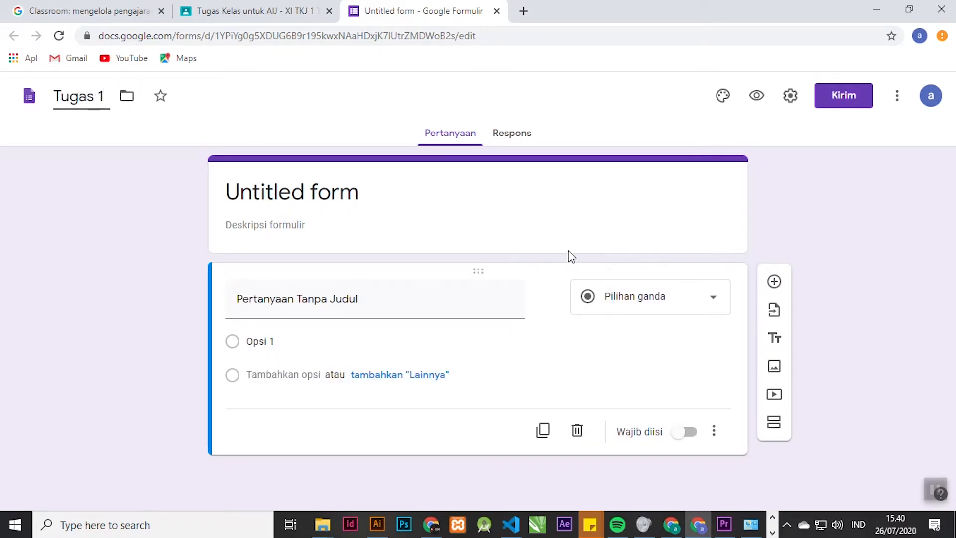
pyautogui.click(383, 198)
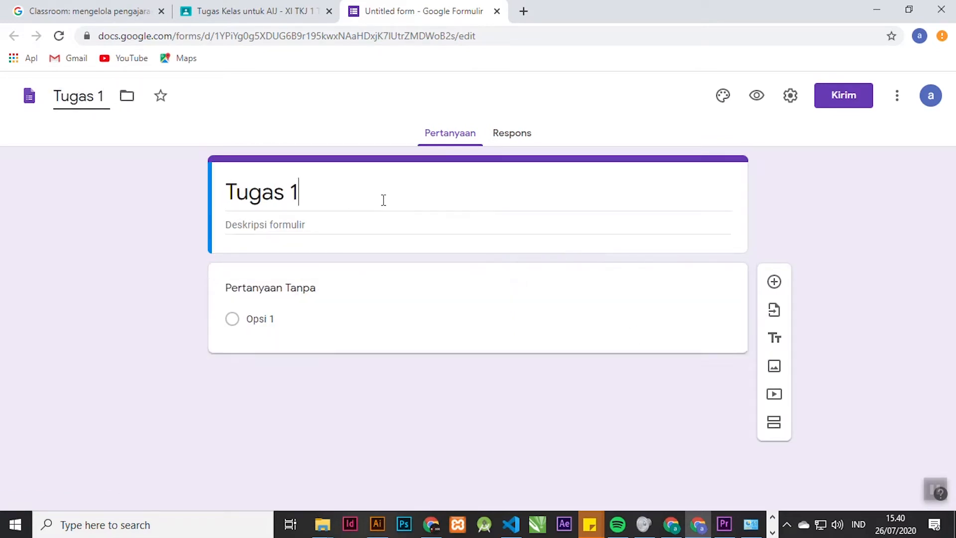
# Add a short-answer question titled "Nama" to the Tugas 1 form.
pyautogui.click(135, 229)
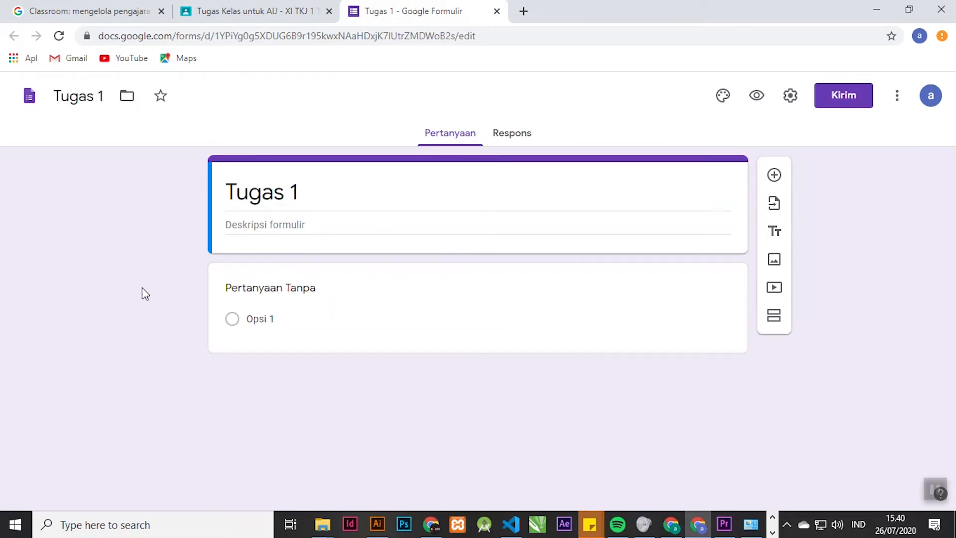
pyautogui.click(775, 176)
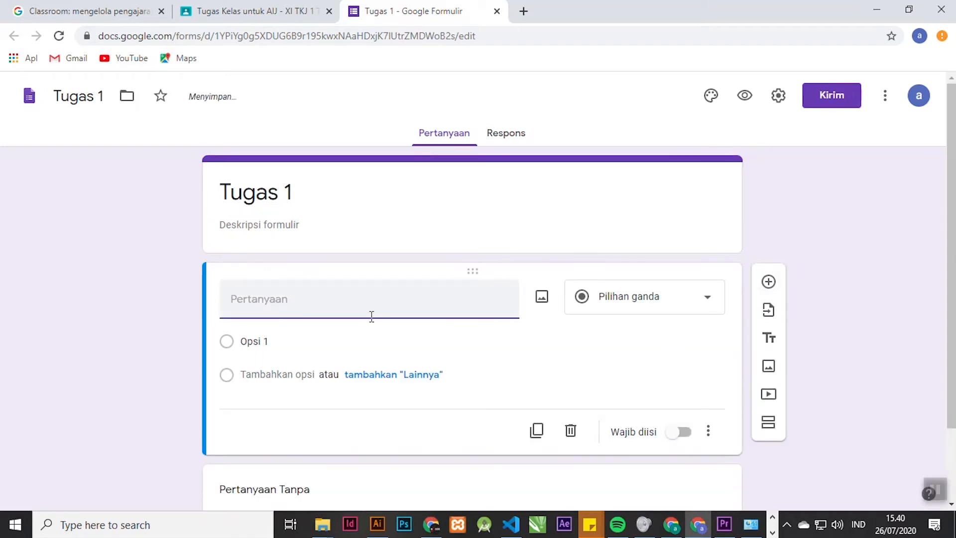
pyautogui.write('Nama')
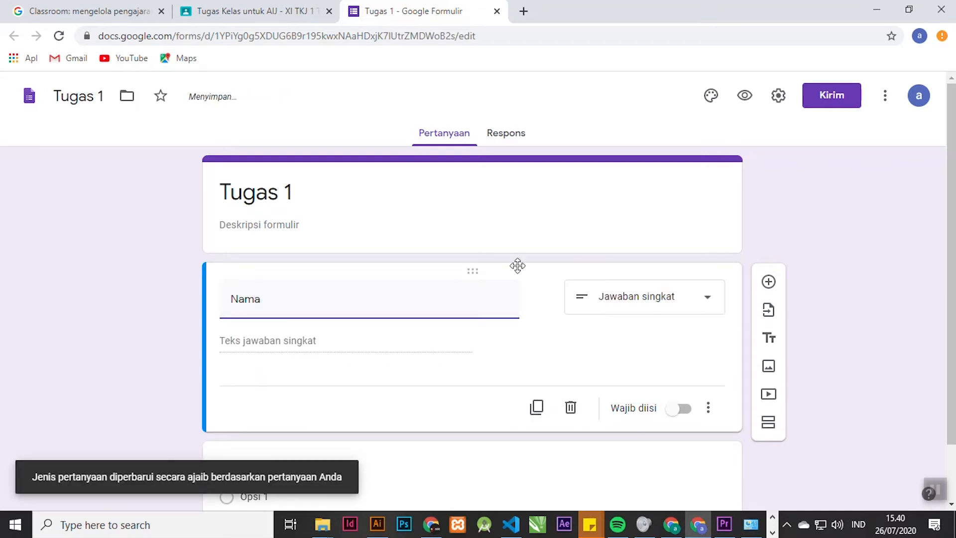
pyautogui.scroll(-1, 453, 263)
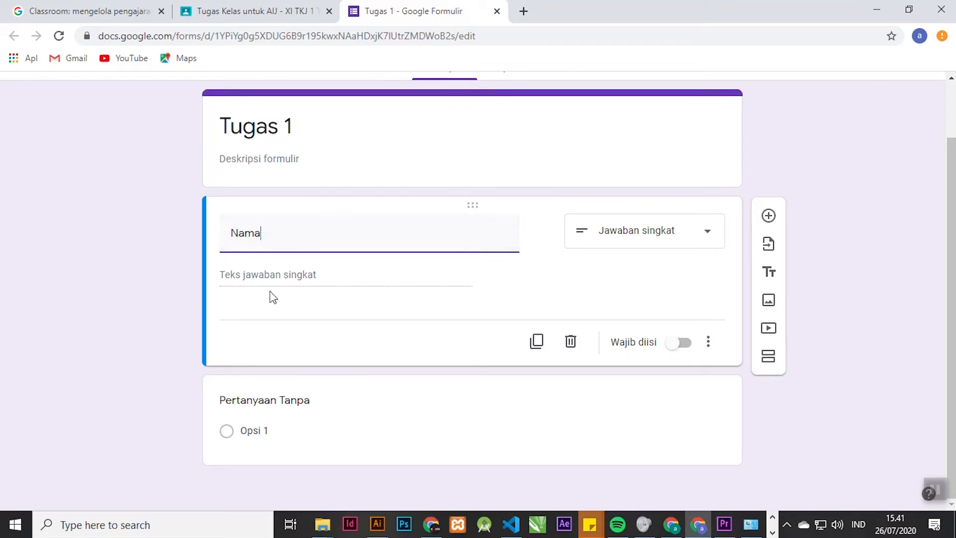
# Change the untitled question to the Paragraf type and title it "Apa yang dimaksud dengan VLAN".
pyautogui.click(375, 382)
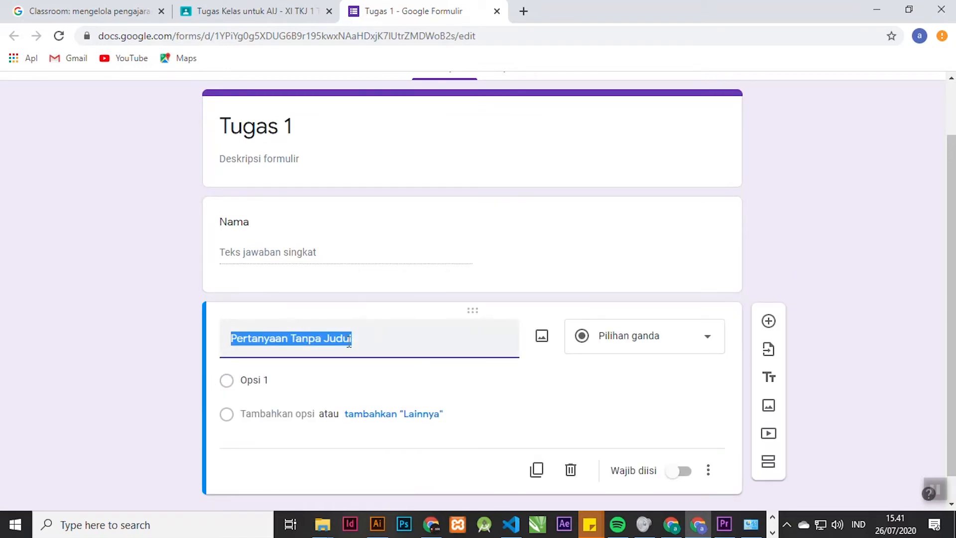
pyautogui.click(629, 351)
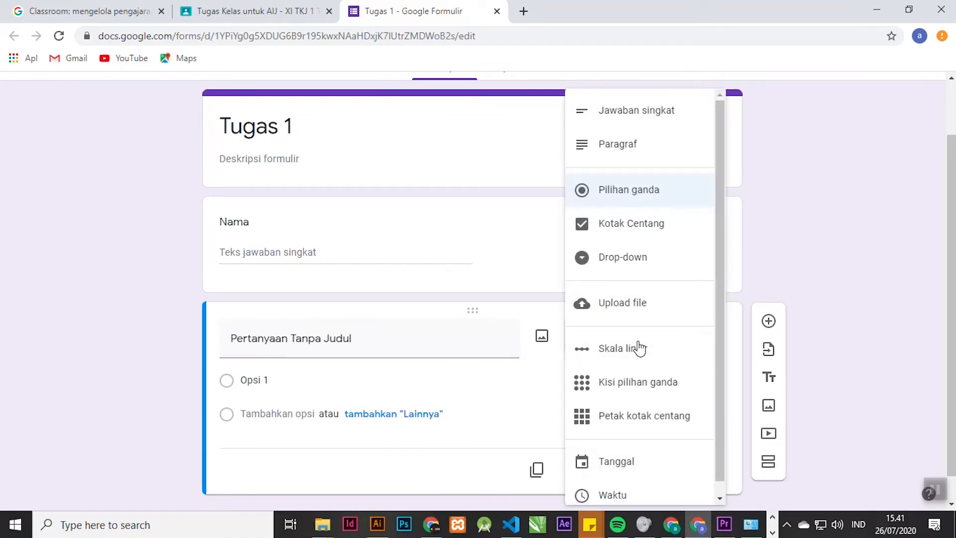
pyautogui.click(647, 145)
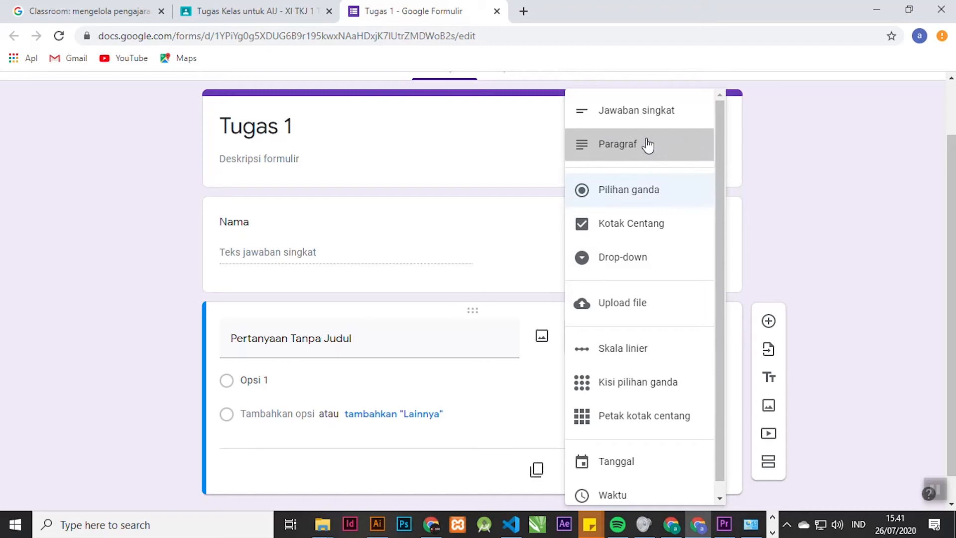
pyautogui.click(371, 334)
pyautogui.write('Apa yang dimaksud dengan VLAN')
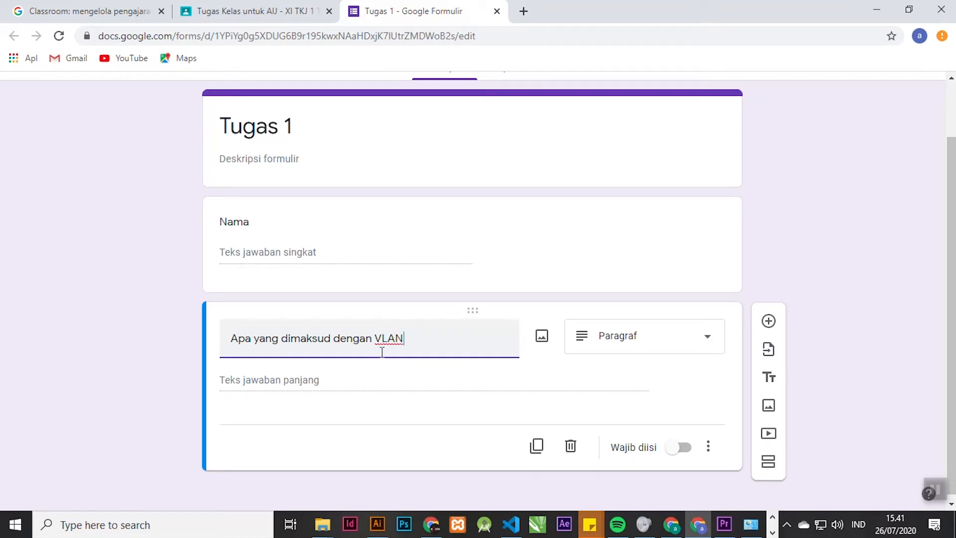
# Make both the VLAN definition question and the Nama question required.
pyautogui.click(685, 449)
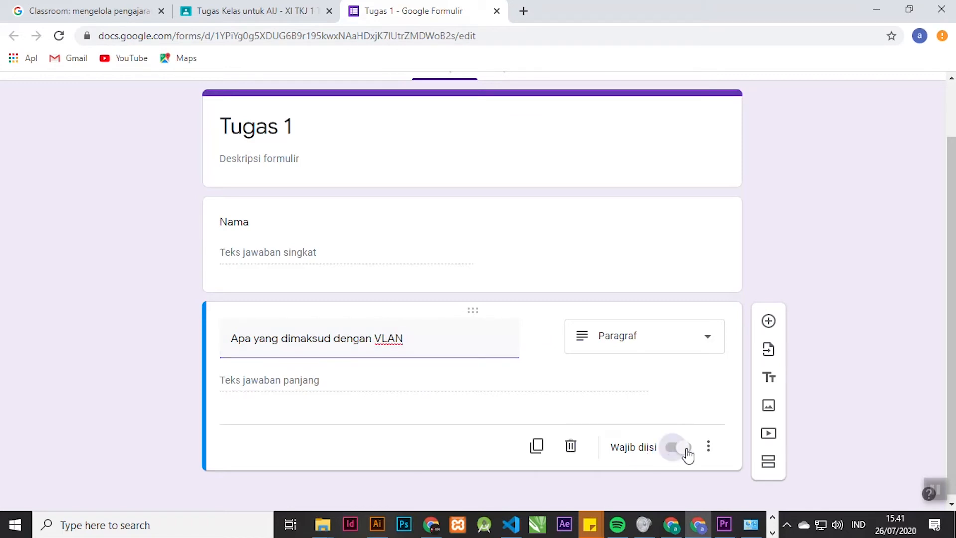
pyautogui.click(579, 238)
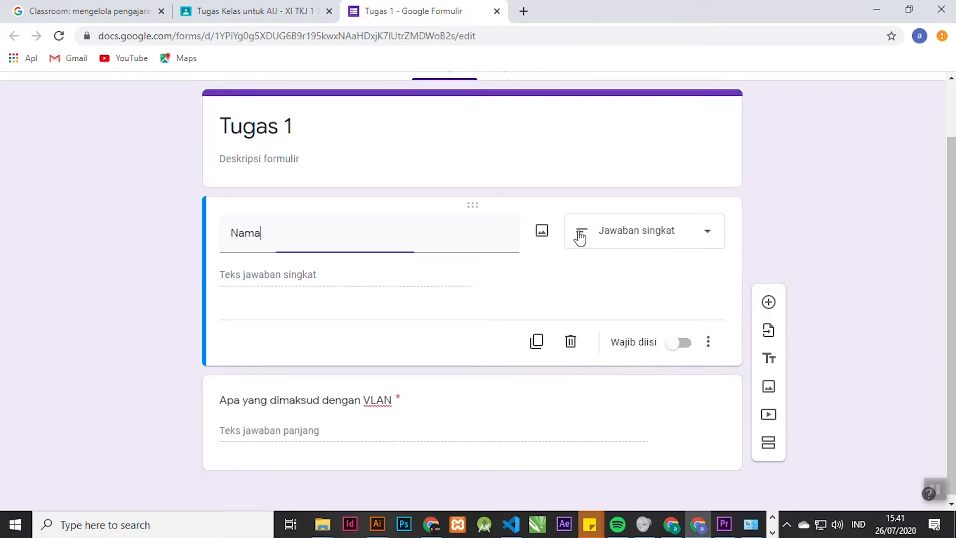
pyautogui.click(685, 348)
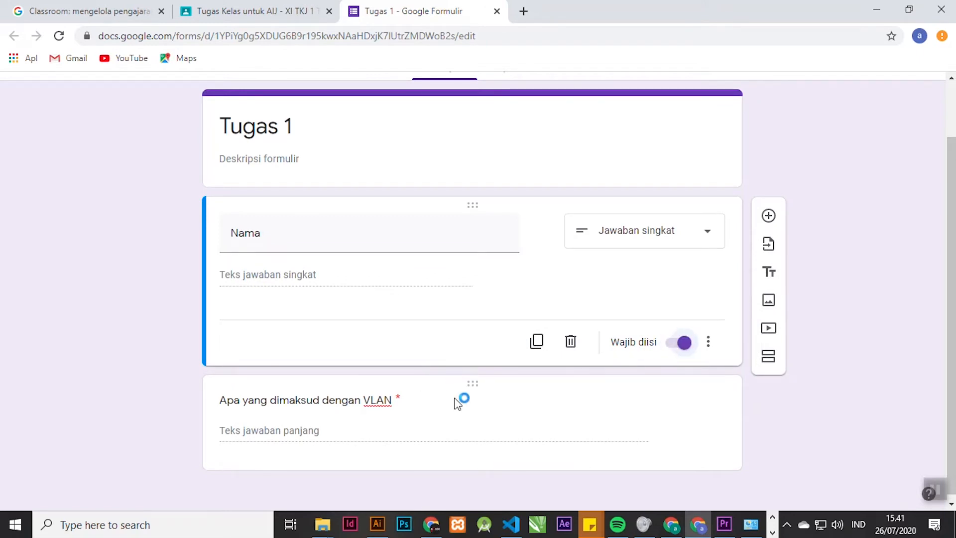
# Add a question below the VLAN definition reading "Buatlah Topologi VLAN menggunakan 1 router 1 Switch dan 2 Komputer".
pyautogui.click(427, 400)
pyautogui.scroll(-1, 110, 341)
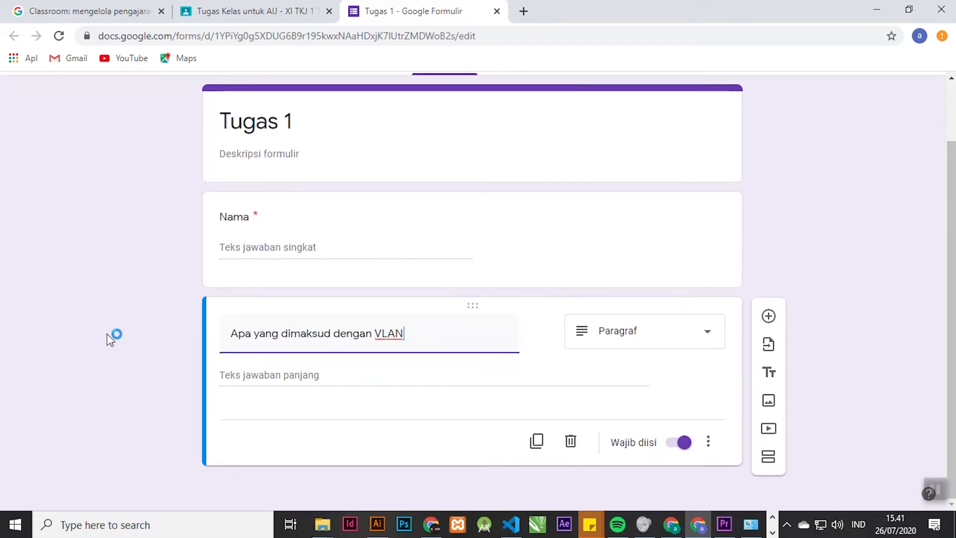
pyautogui.click(774, 321)
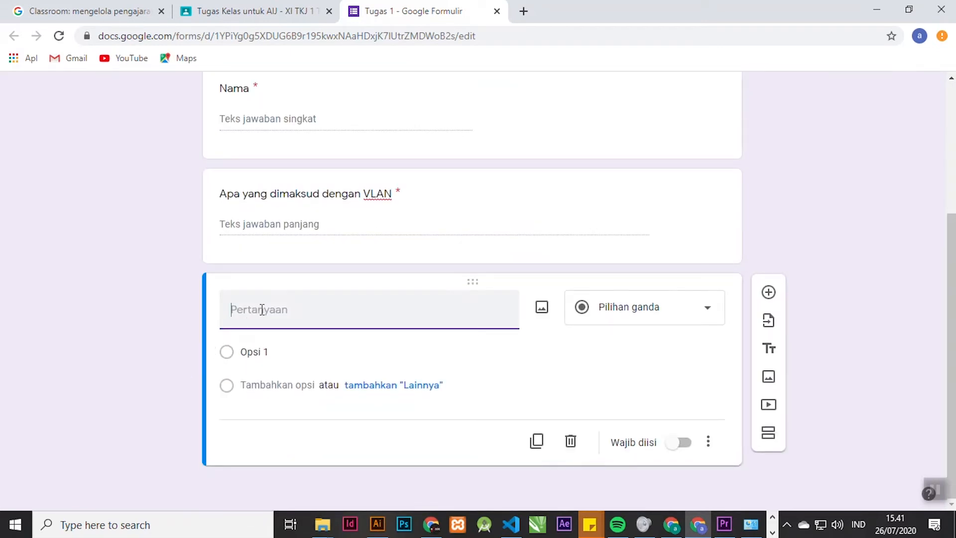
pyautogui.write('Buatlah Topologi VLAN')
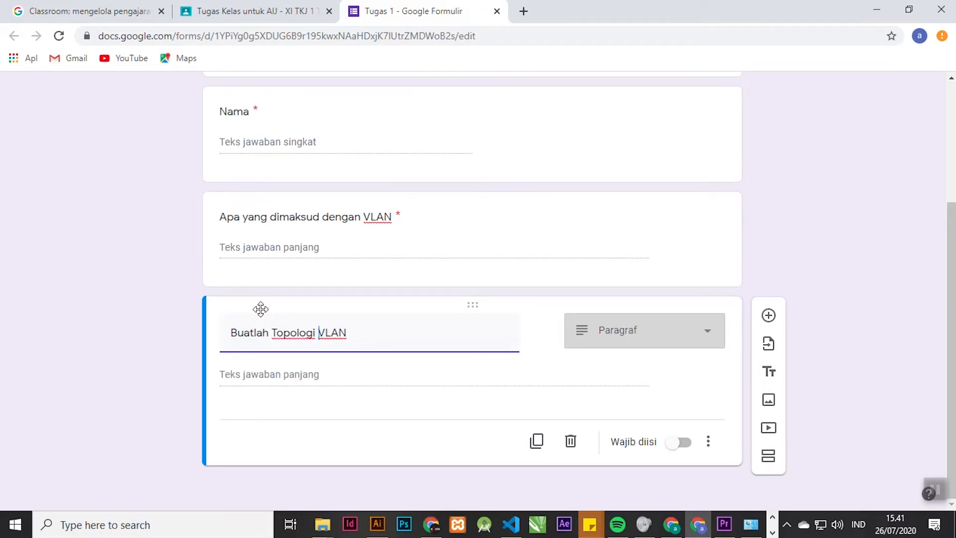
pyautogui.press('Right')
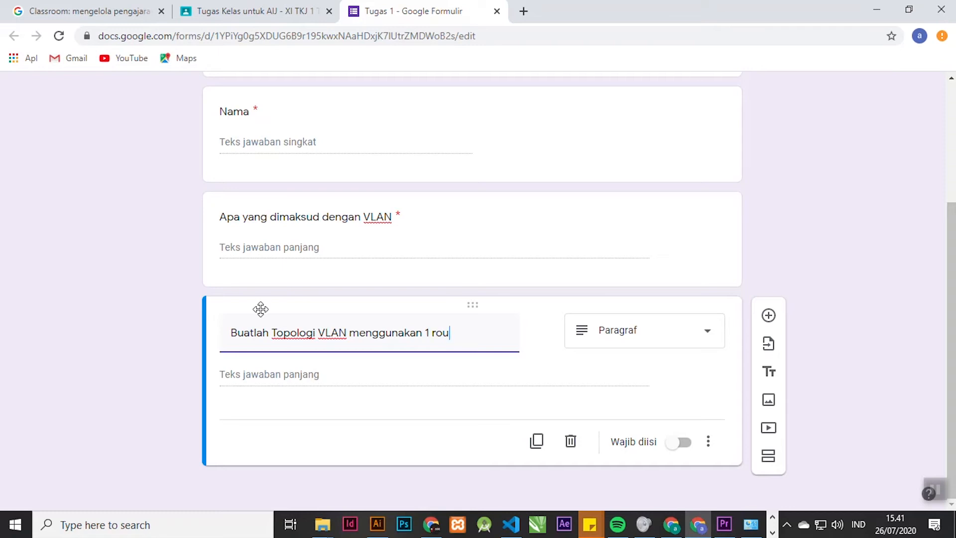
pyautogui.write('Swicth')
pyautogui.press('BackSpace')
pyautogui.press('BackSpace')
pyautogui.write('ter 1 Switch dan 2 Komputer')
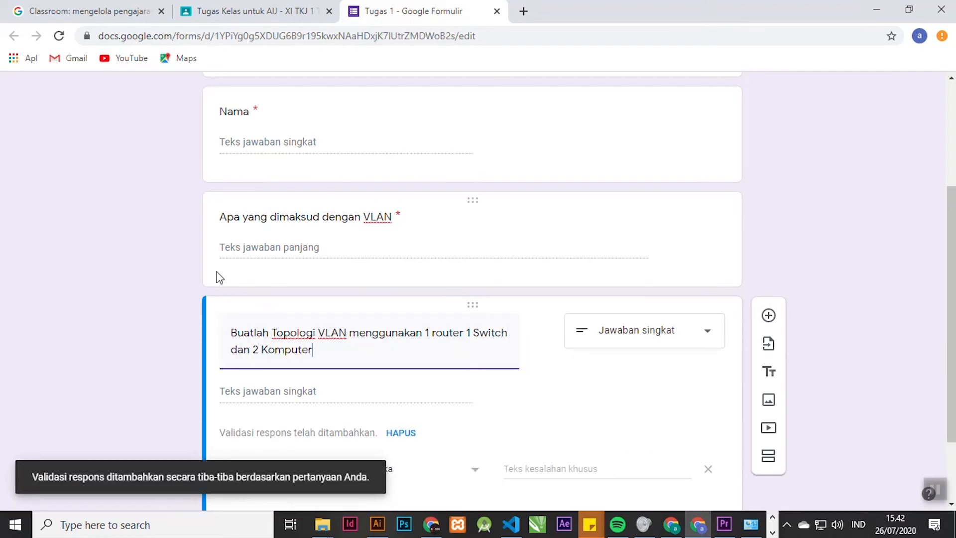
# Change the topology question to the Upload file type and allow respondents to upload files to Drive.
pyautogui.scroll(-2, 341, 300)
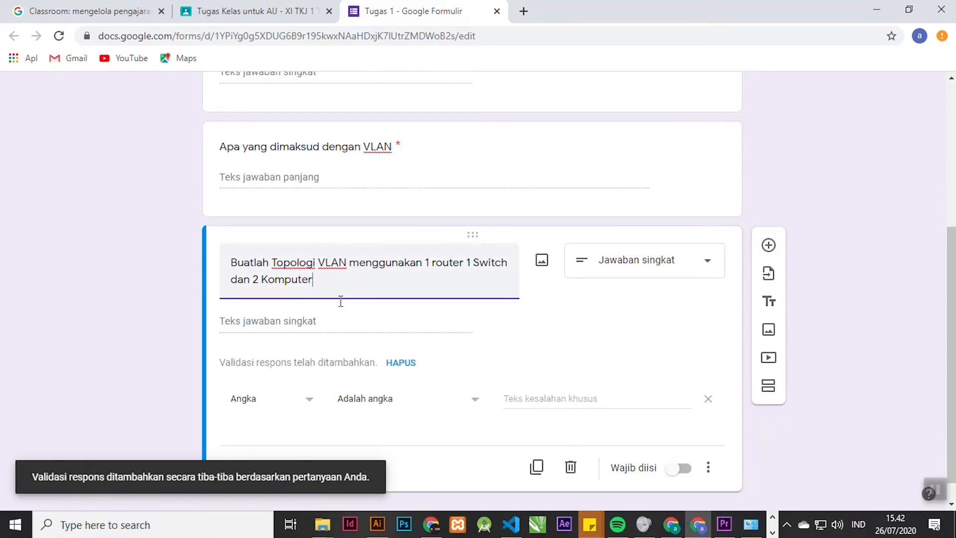
pyautogui.click(643, 277)
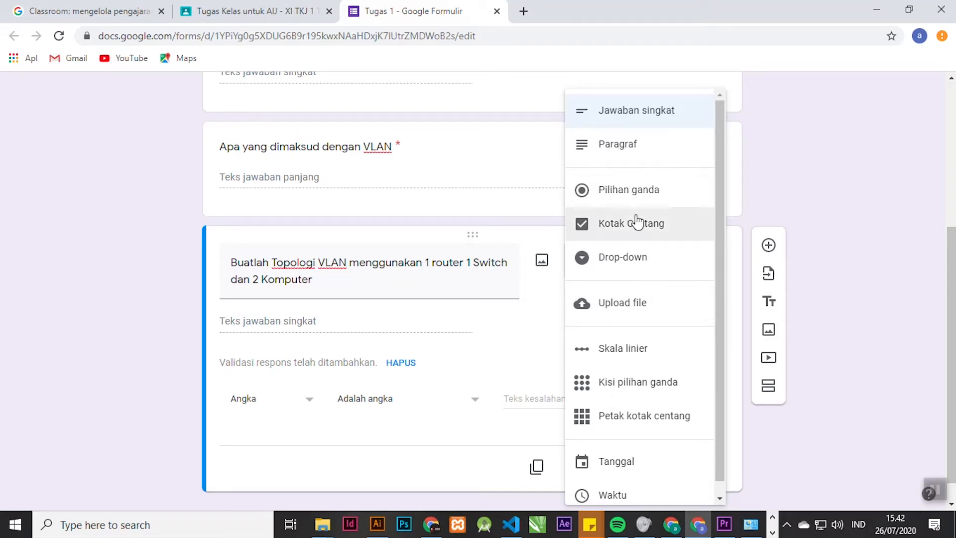
pyautogui.click(626, 300)
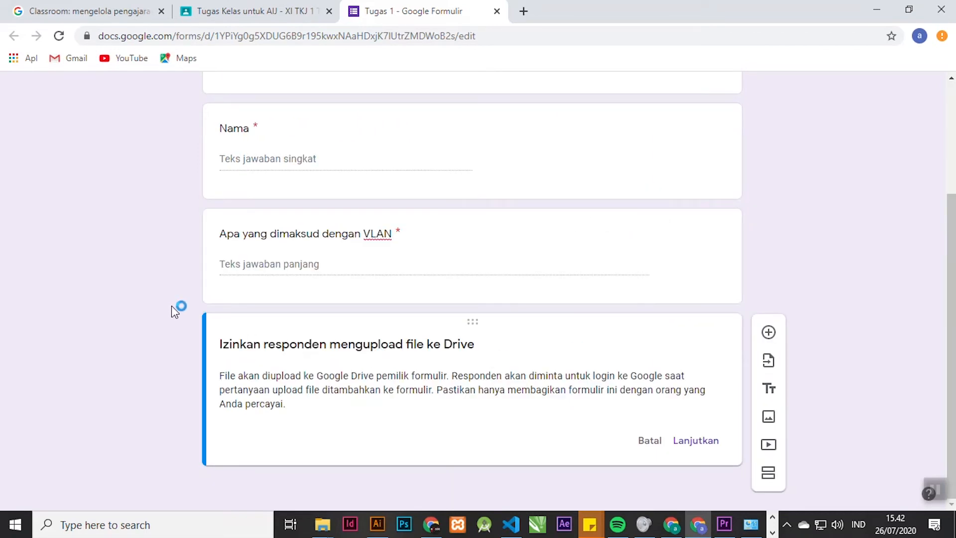
pyautogui.click(691, 445)
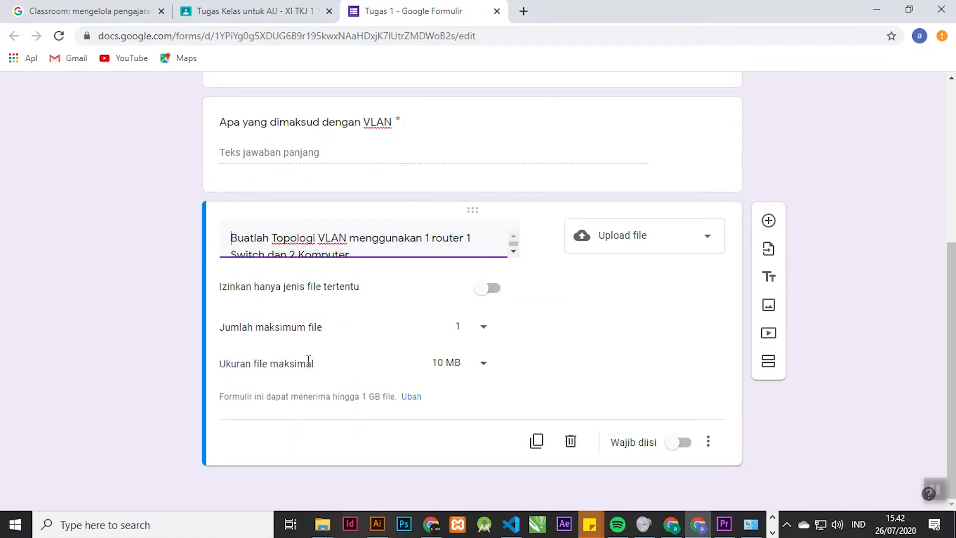
# Check the upload limit options, keeping 1 file and 10 MB maximum, and make the topology question required.
pyautogui.click(484, 329)
pyautogui.click(489, 332)
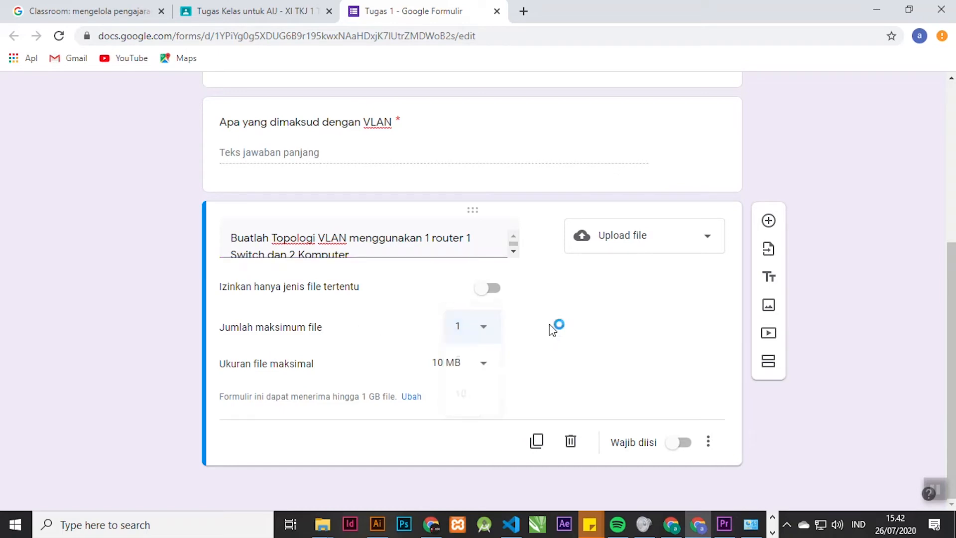
pyautogui.click(481, 366)
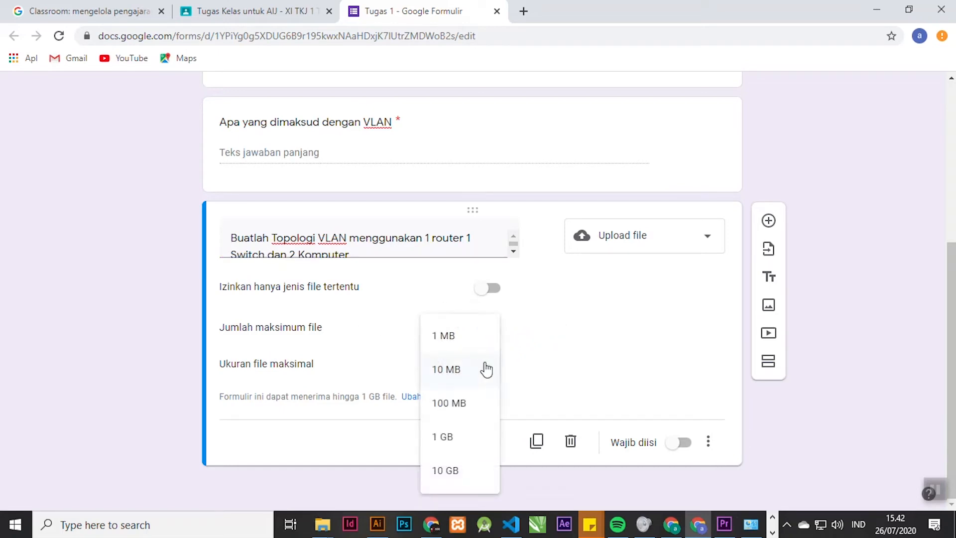
pyautogui.click(556, 354)
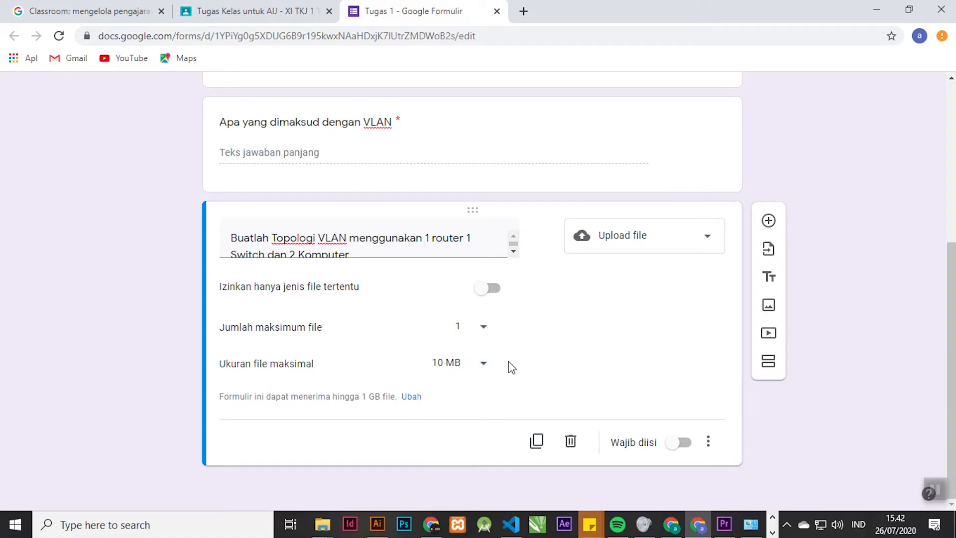
pyautogui.click(481, 364)
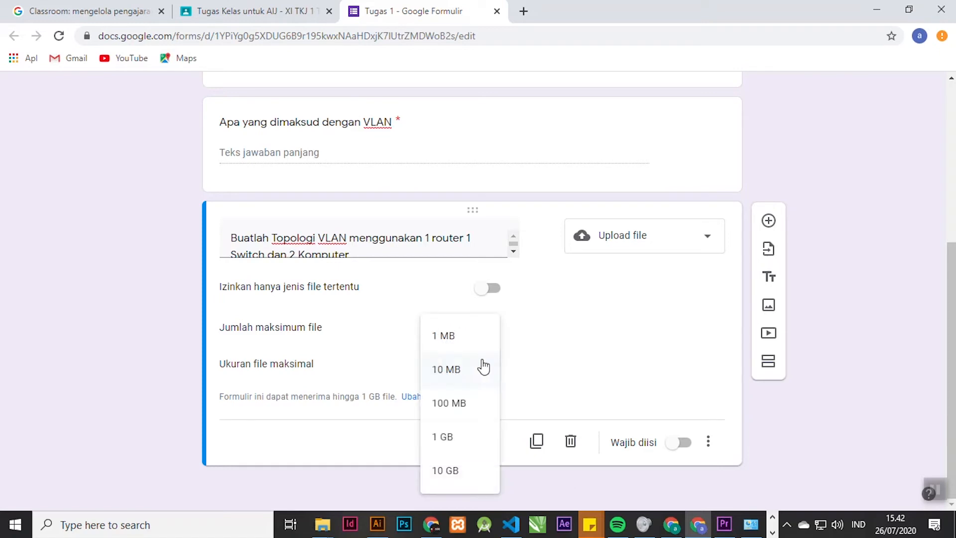
pyautogui.click(573, 359)
pyautogui.click(461, 374)
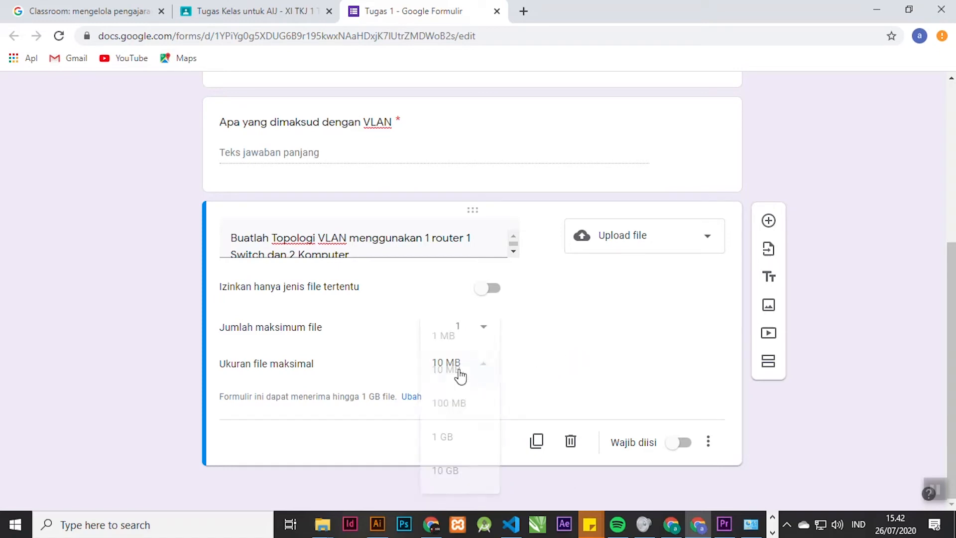
pyautogui.click(551, 351)
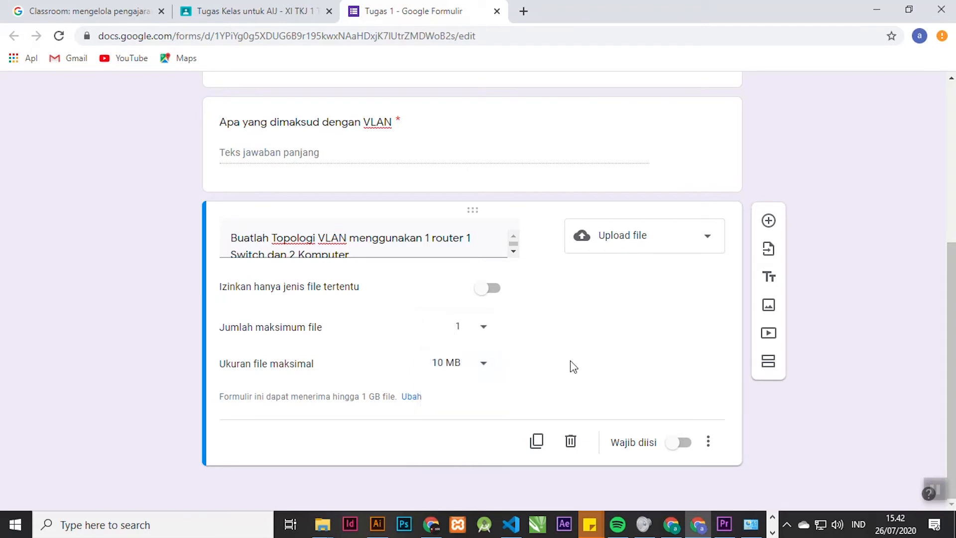
pyautogui.click(687, 447)
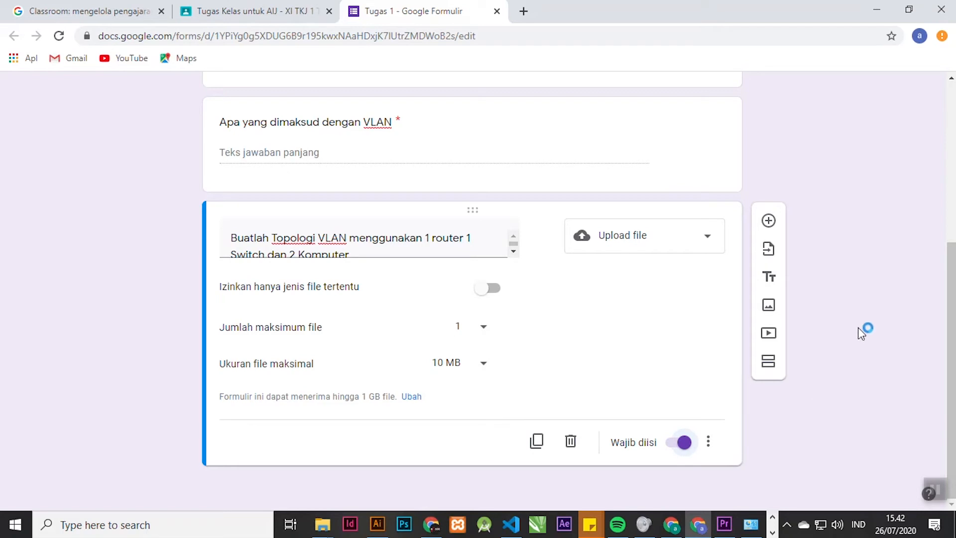
# Review the form's three questions in the editor and in the respondent preview.
pyautogui.scroll(5, 74, 279)
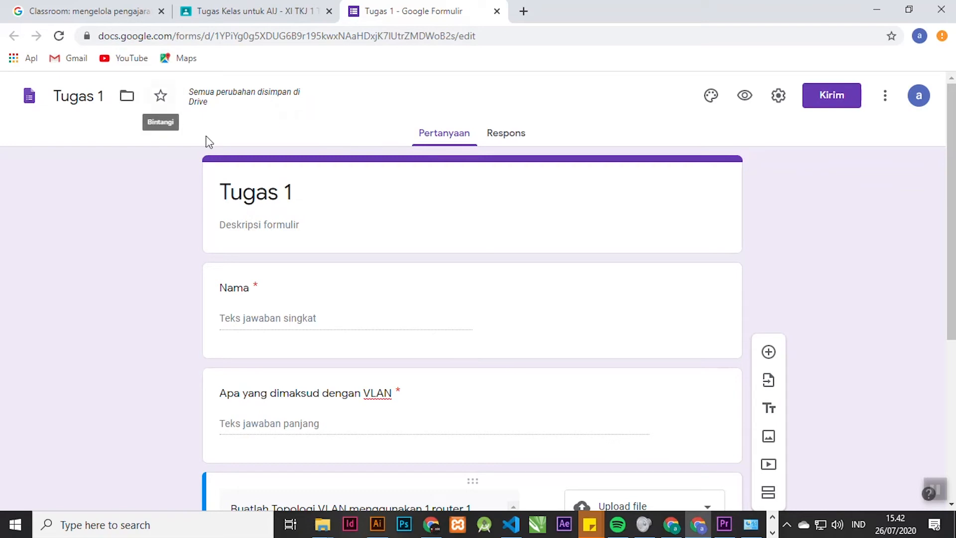
pyautogui.scroll(-3, 737, 288)
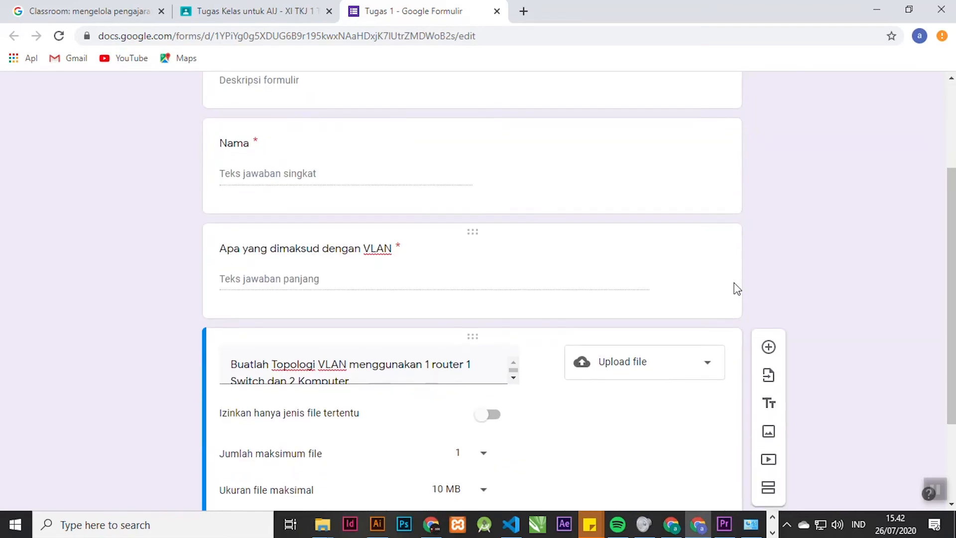
pyautogui.scroll(-3, 734, 286)
pyautogui.scroll(6, 732, 286)
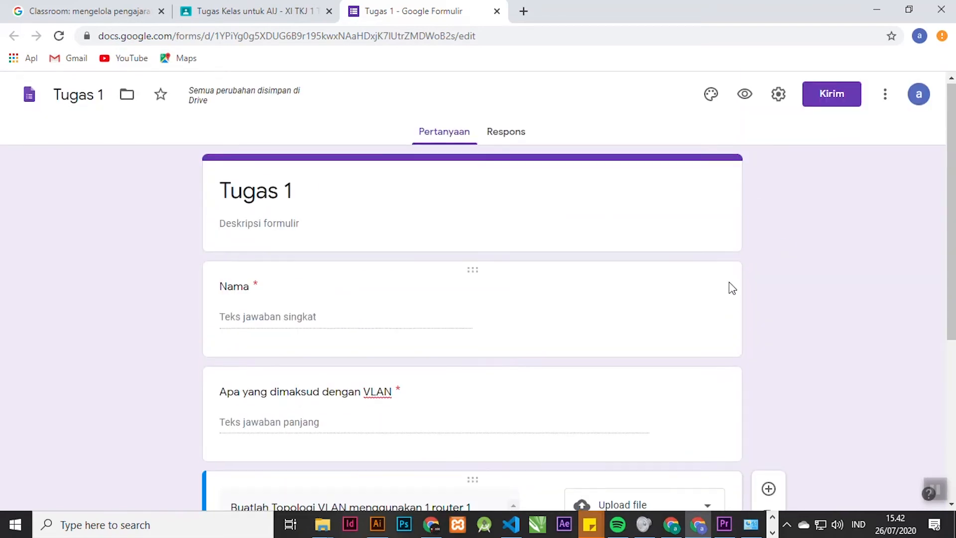
pyautogui.click(743, 97)
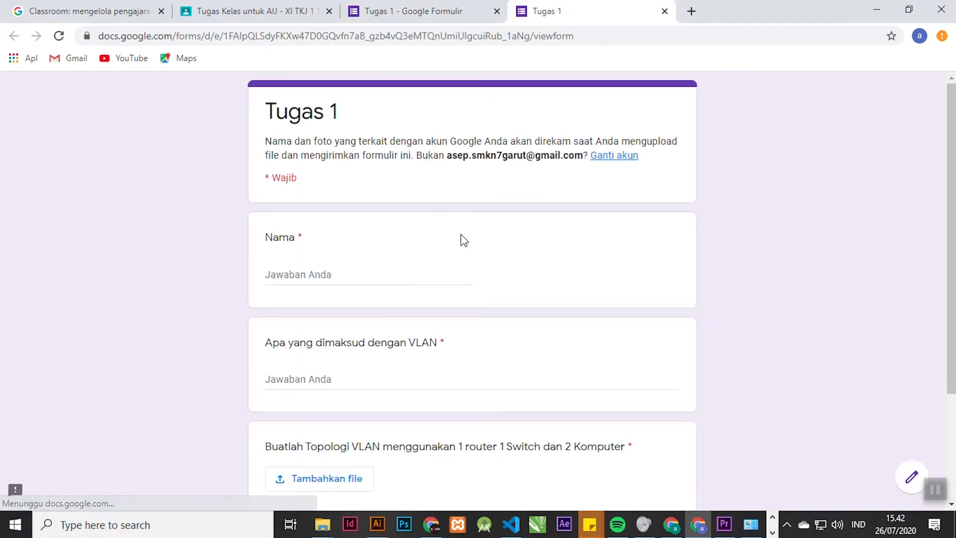
pyautogui.scroll(-3, 103, 243)
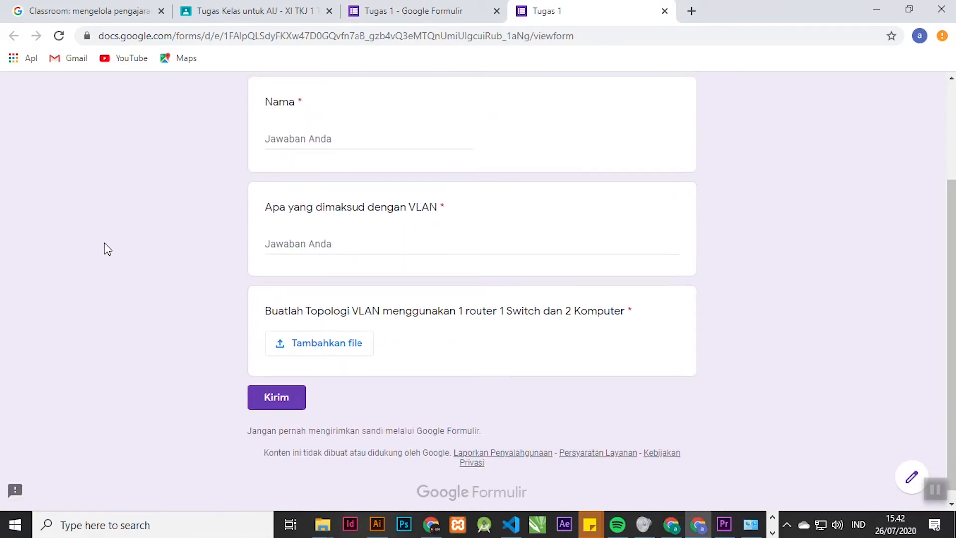
pyautogui.scroll(3, 104, 242)
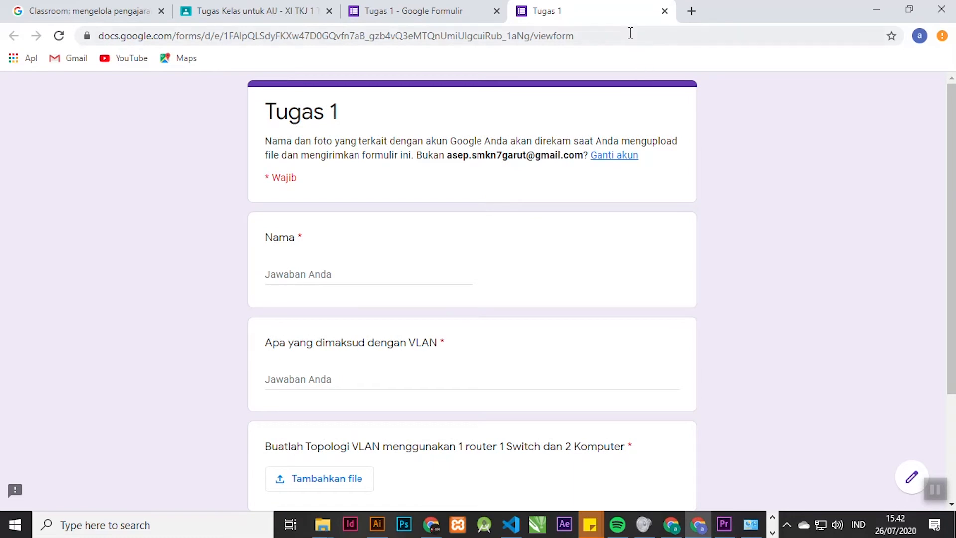
# Close the form preview and the form editor to return to the Tugas 1 assignment.
pyautogui.click(664, 12)
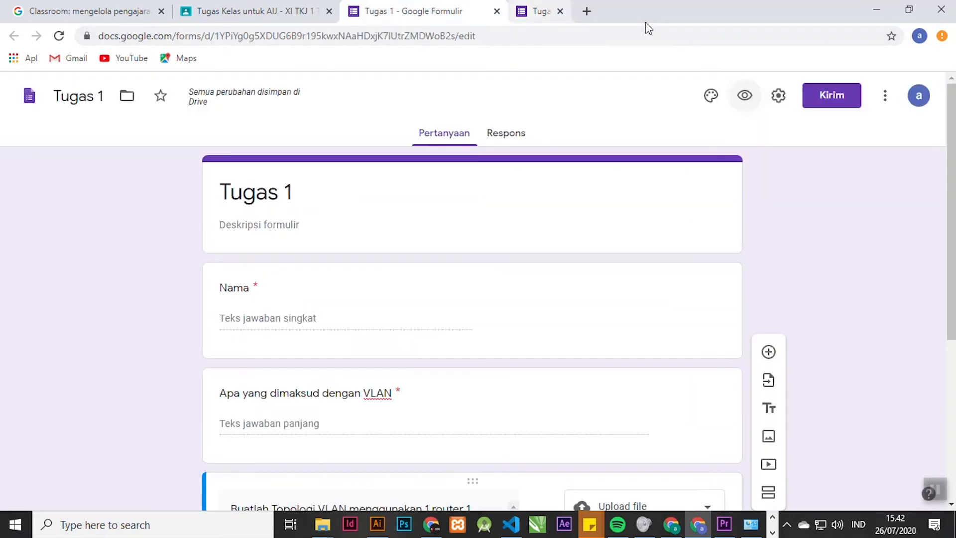
pyautogui.click(496, 11)
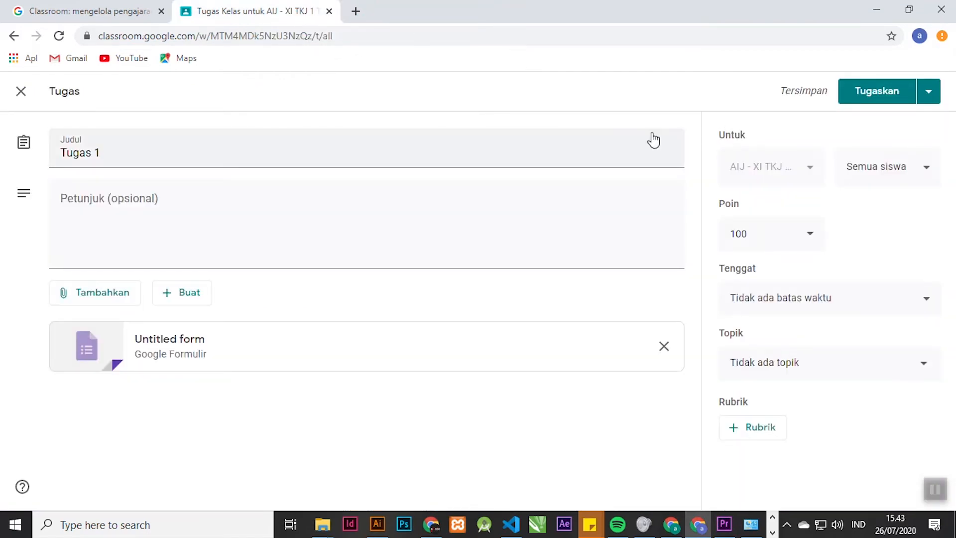
# Reload the class page and reopen the Tugas 1 draft for editing.
pyautogui.click(59, 35)
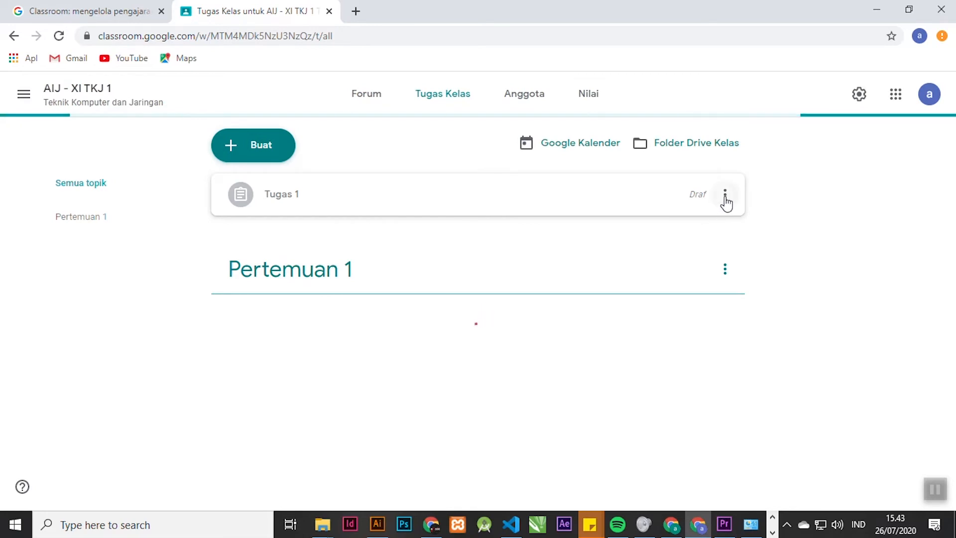
pyautogui.click(725, 197)
pyautogui.click(675, 234)
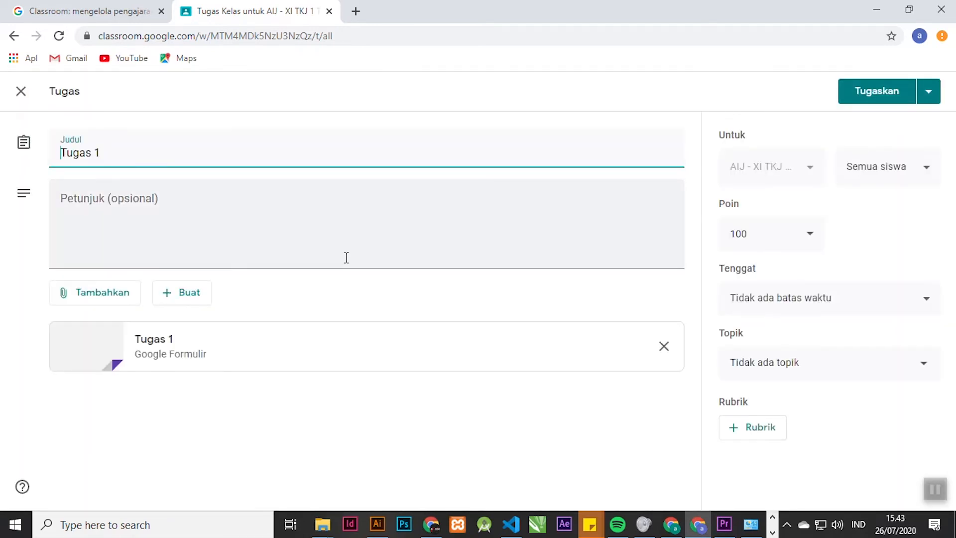
# Set the Tugas 1 due date to 31 Jul 2020 without a time.
pyautogui.click(872, 287)
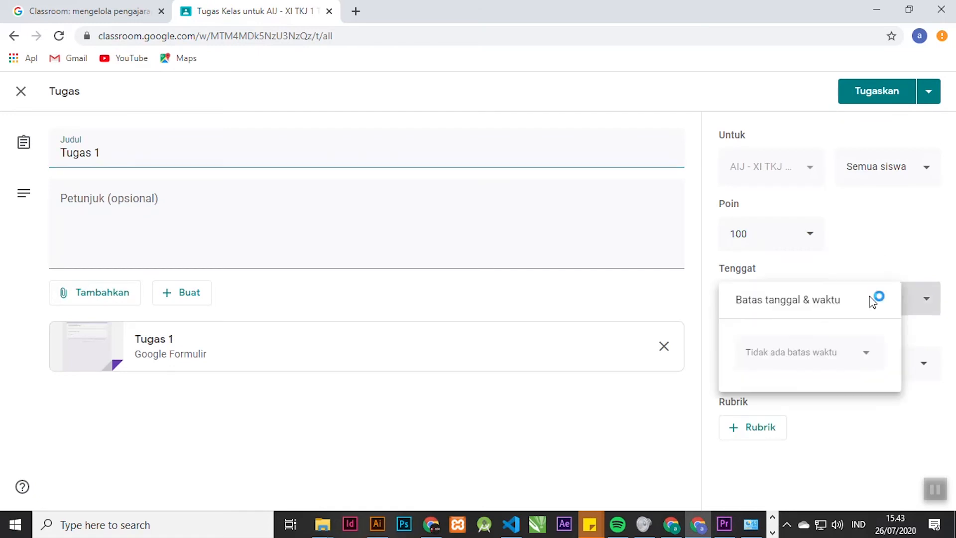
pyautogui.click(867, 353)
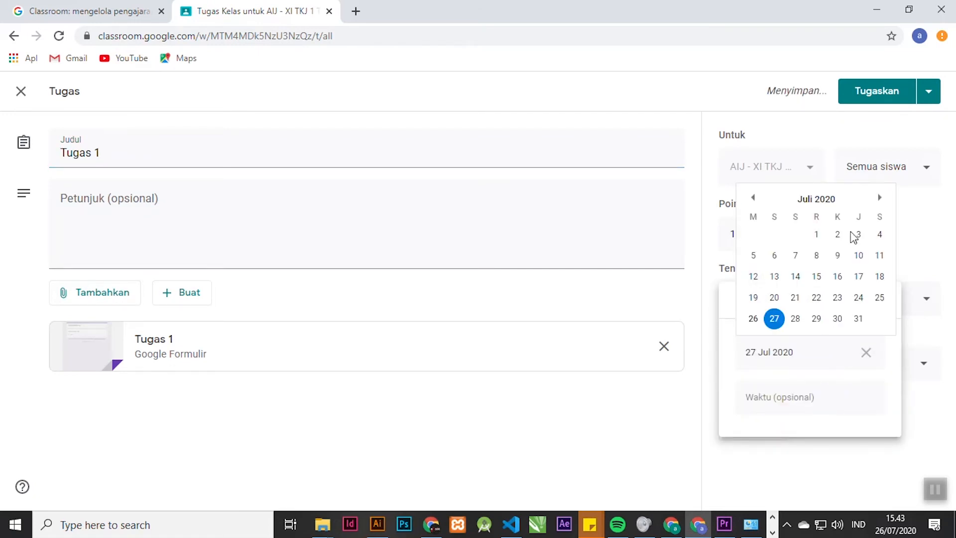
pyautogui.click(858, 320)
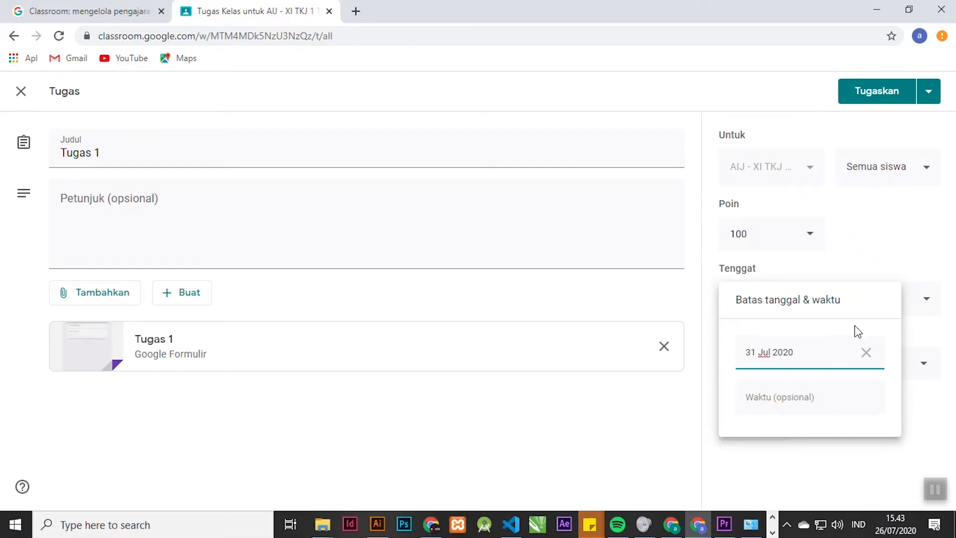
pyautogui.click(657, 446)
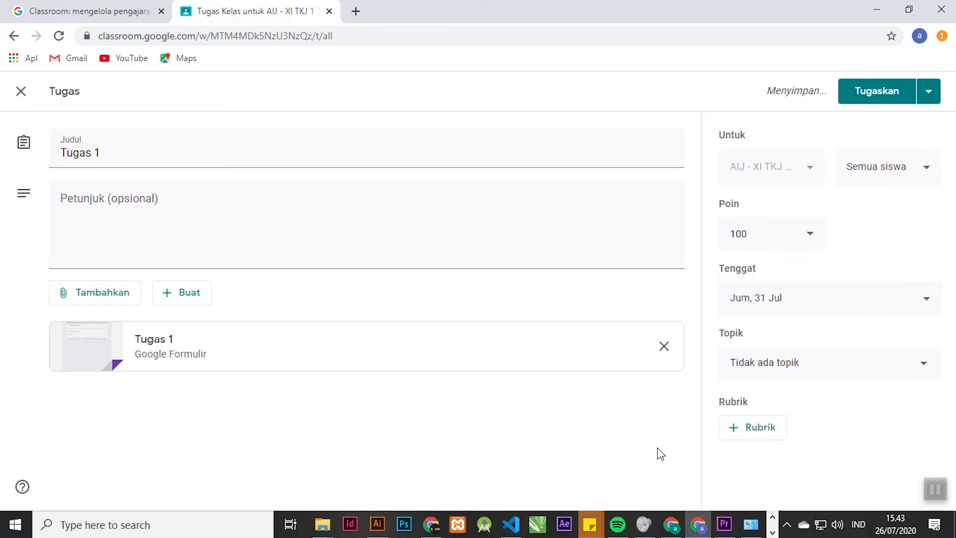
# File Tugas 1 under the topic Pertemuan 1 and assign it to all students.
pyautogui.click(889, 367)
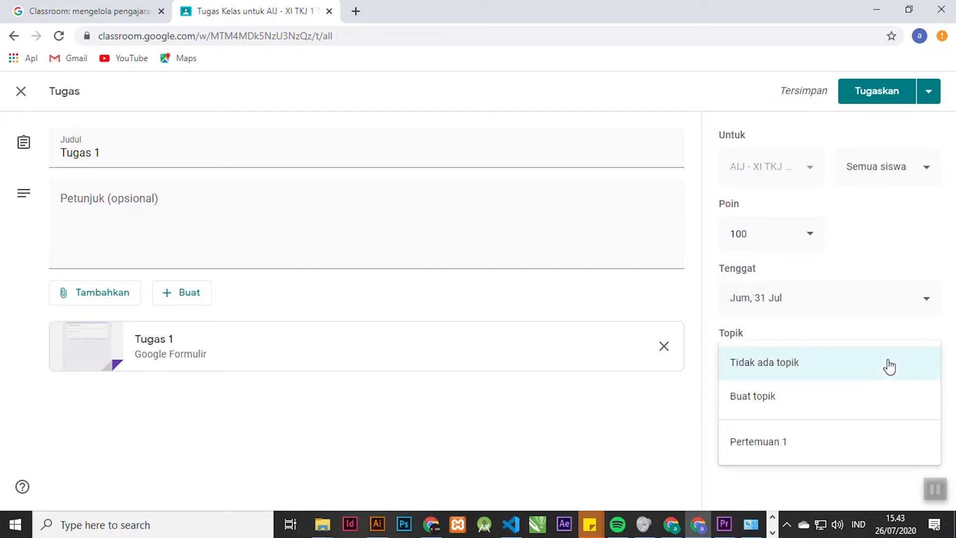
pyautogui.click(754, 446)
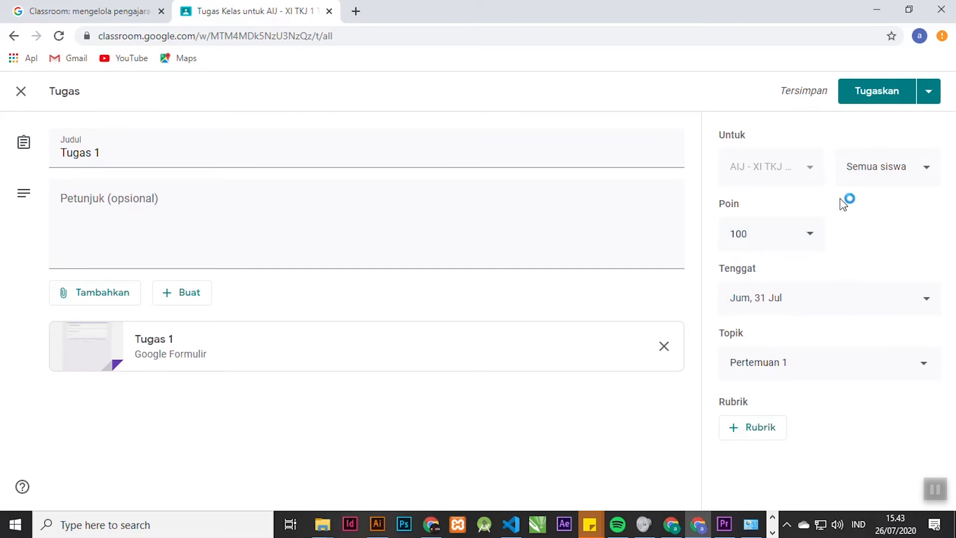
pyautogui.click(852, 101)
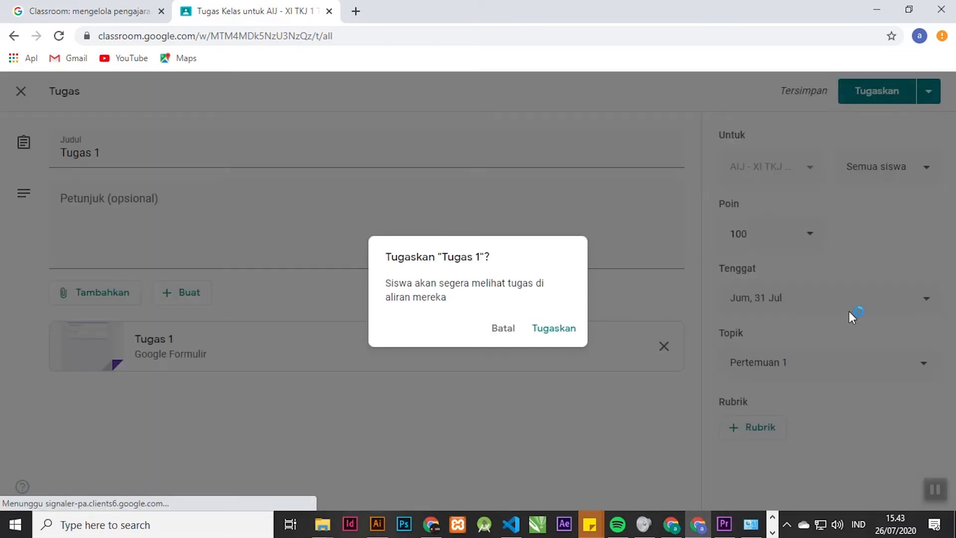
pyautogui.click(560, 333)
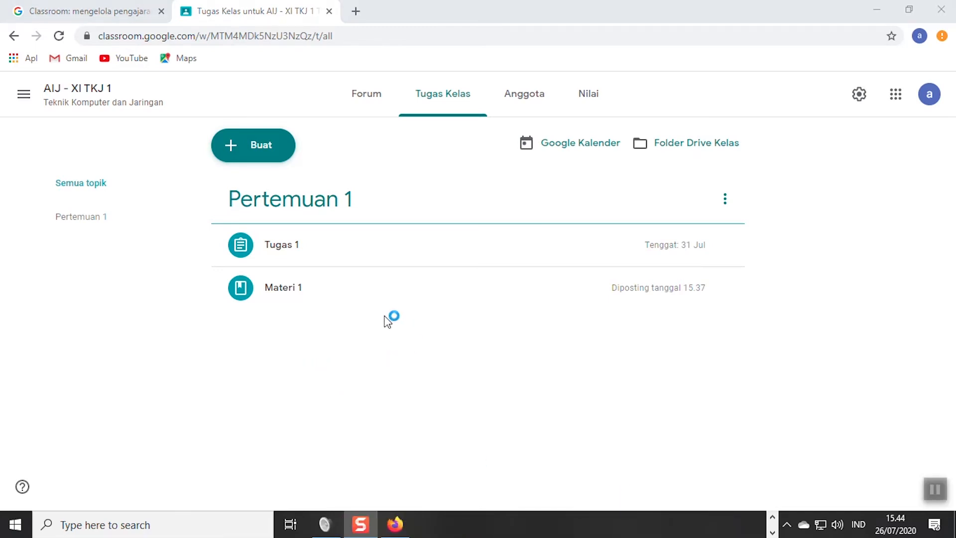
# Review the posts under the Pertemuan 1 topic and return to the full classwork list.
pyautogui.click(106, 223)
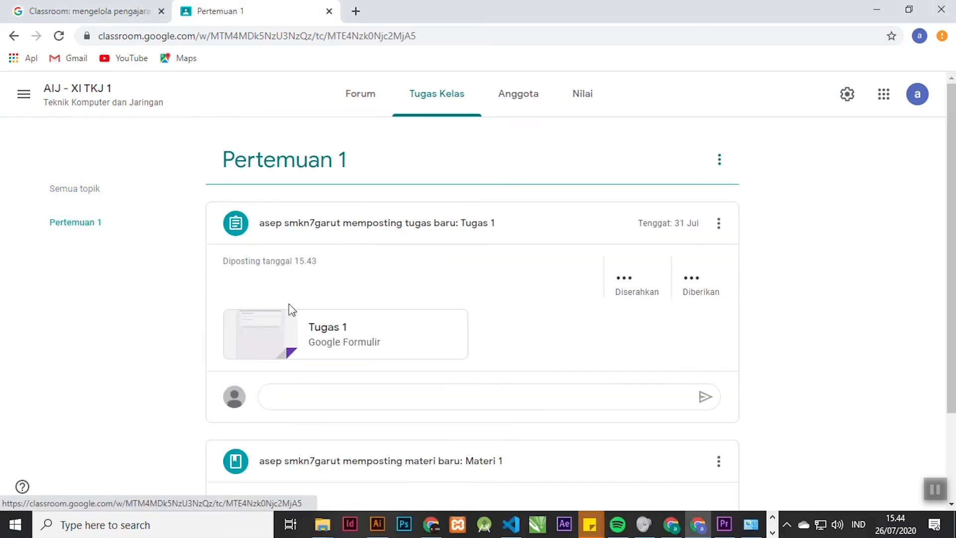
pyautogui.scroll(-3, 398, 410)
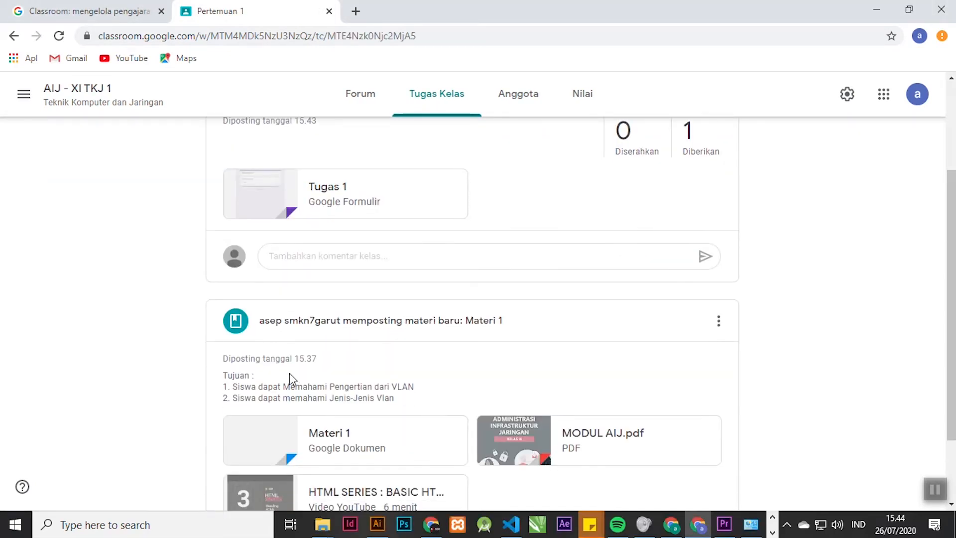
pyautogui.scroll(3, 290, 378)
pyautogui.click(431, 101)
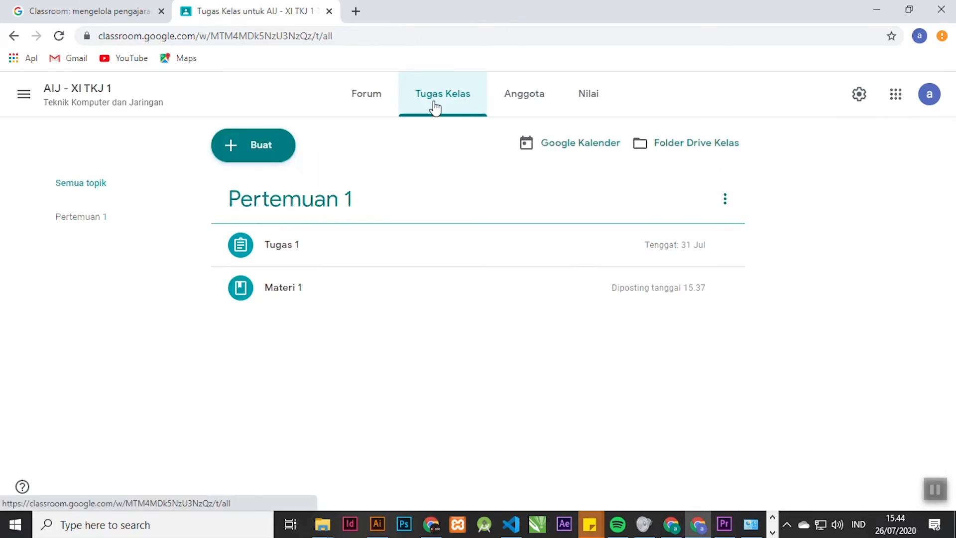
# Create a new quiz assignment titled "Tes Formatif 1", leaving the instructions empty.
pyautogui.click(263, 151)
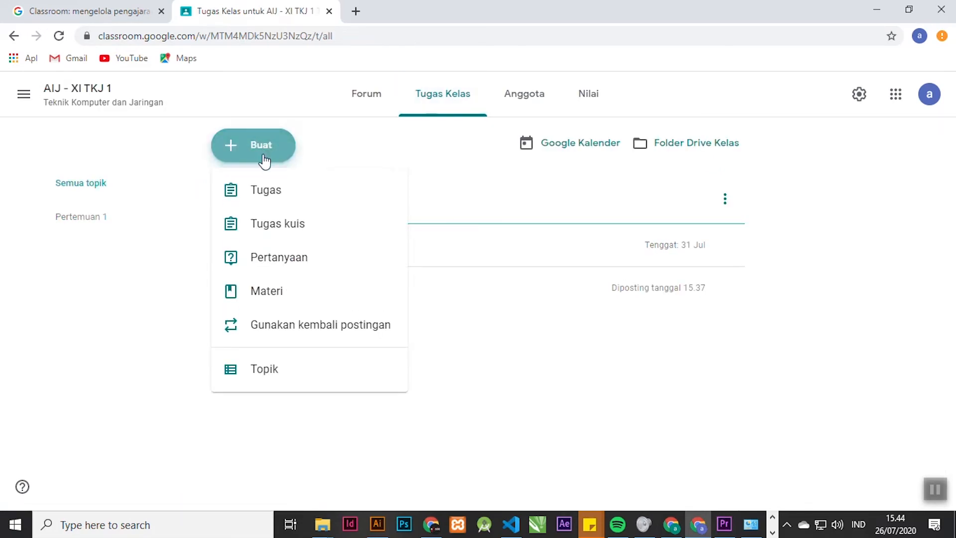
pyautogui.click(269, 237)
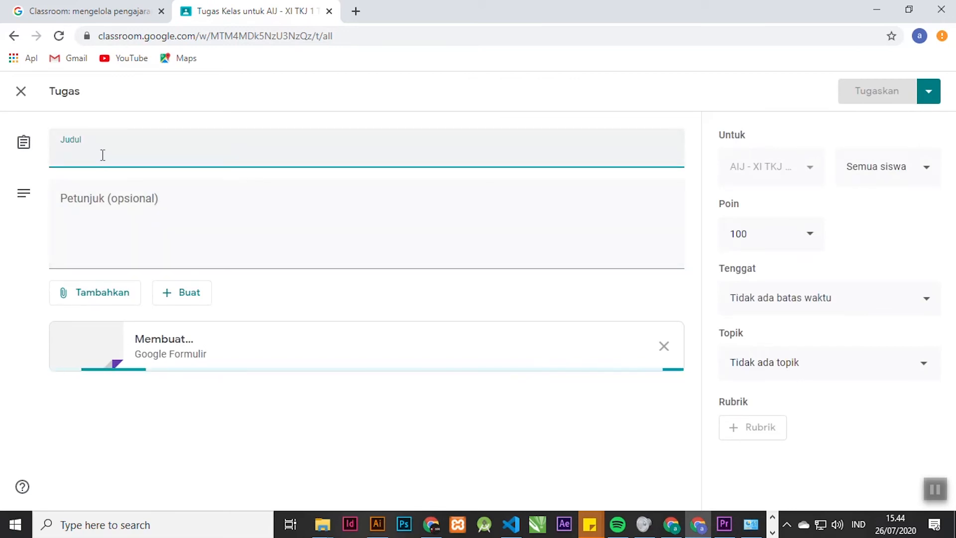
pyautogui.write('Tes Formatif 1')
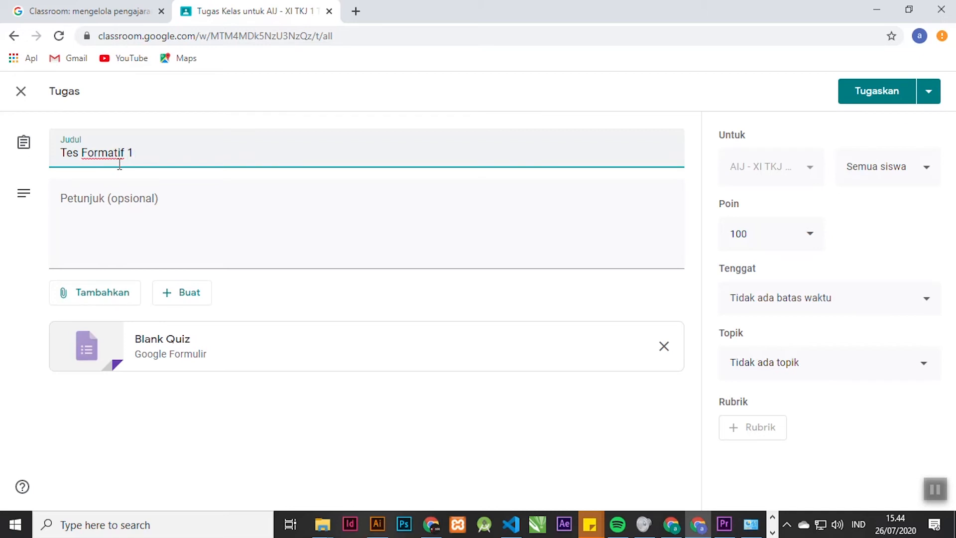
pyautogui.click(159, 201)
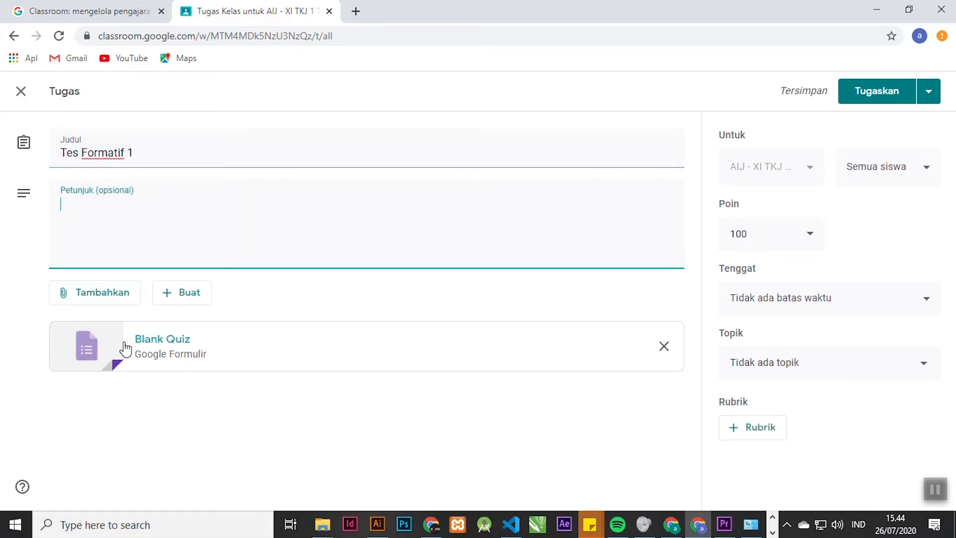
# Open the attached blank quiz form, dismiss the tour offer, and change both its file name and form title to "Tes Formatif 1".
pyautogui.click(163, 342)
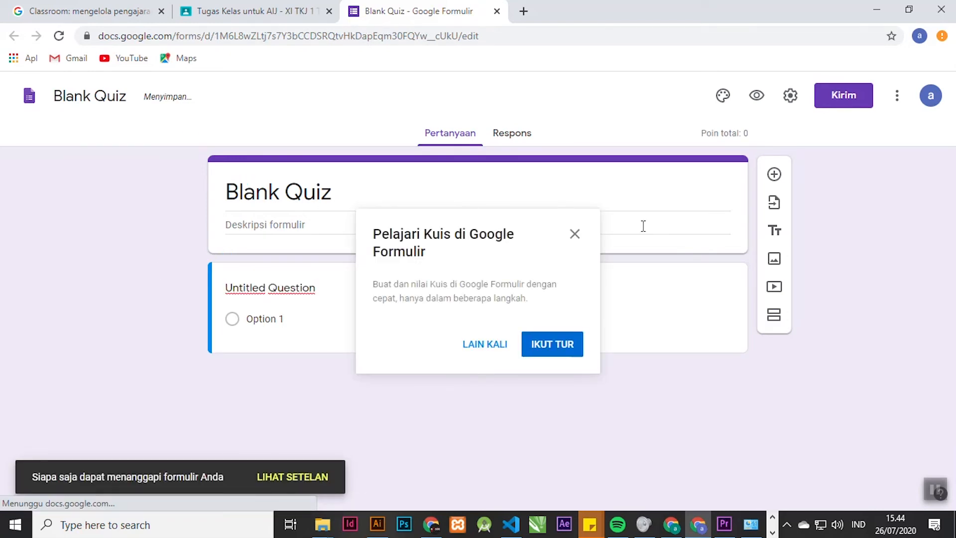
pyautogui.click(576, 236)
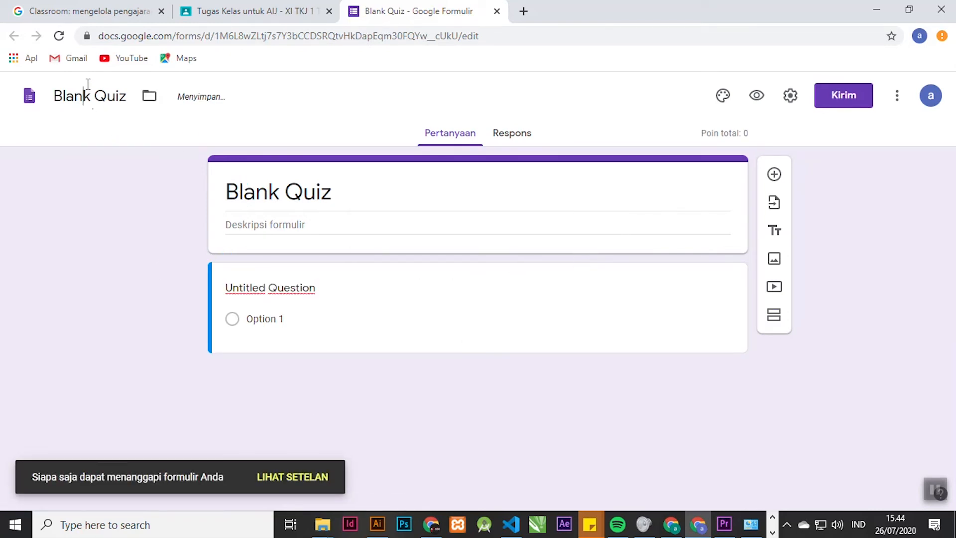
pyautogui.moveTo(131, 96); pyautogui.dragTo(54, 96)
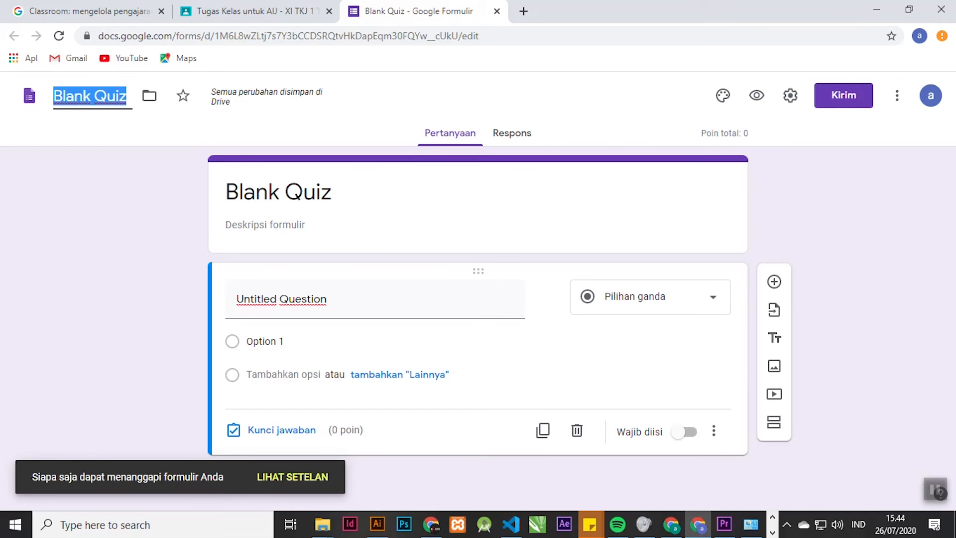
pyautogui.write('Tes Forma')
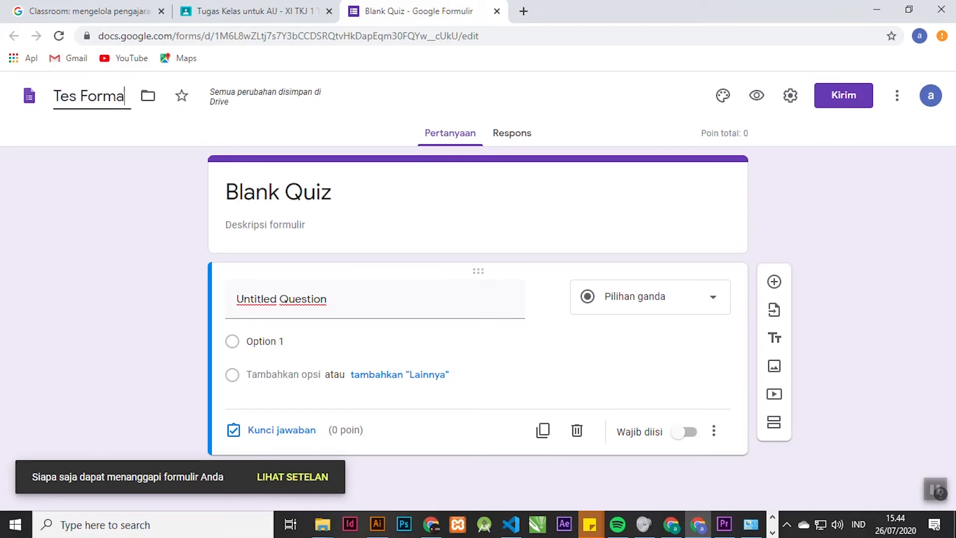
pyautogui.write('tif 1')
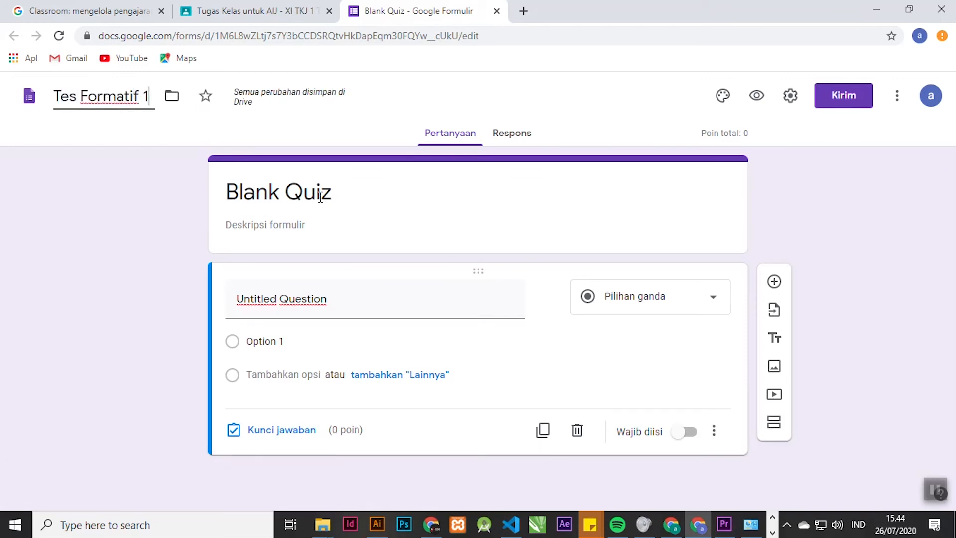
pyautogui.click(320, 196)
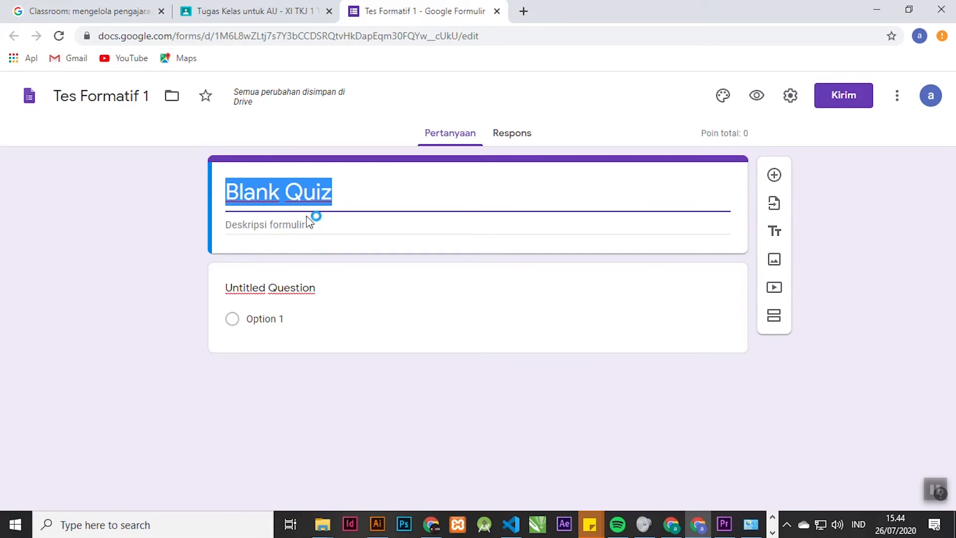
pyautogui.write('Tes Formatif 1')
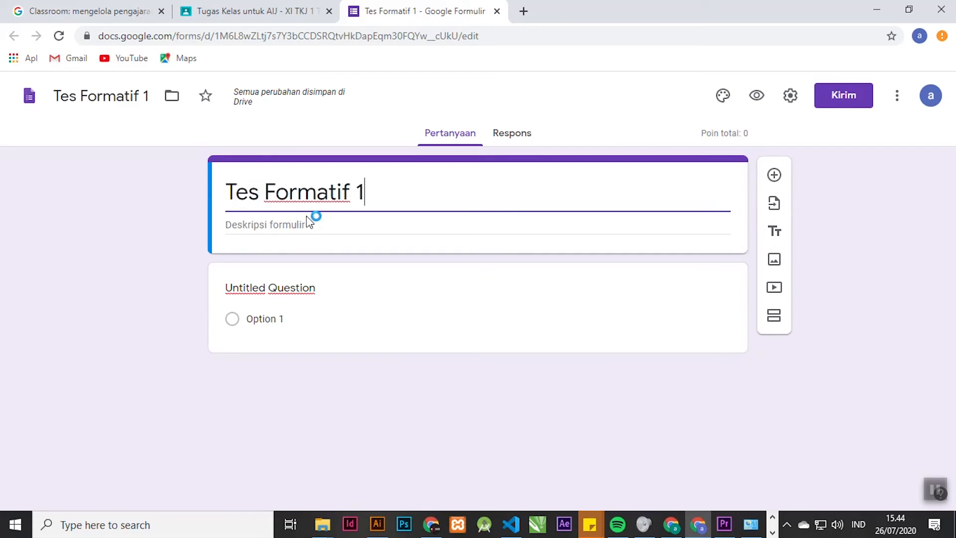
pyautogui.click(90, 268)
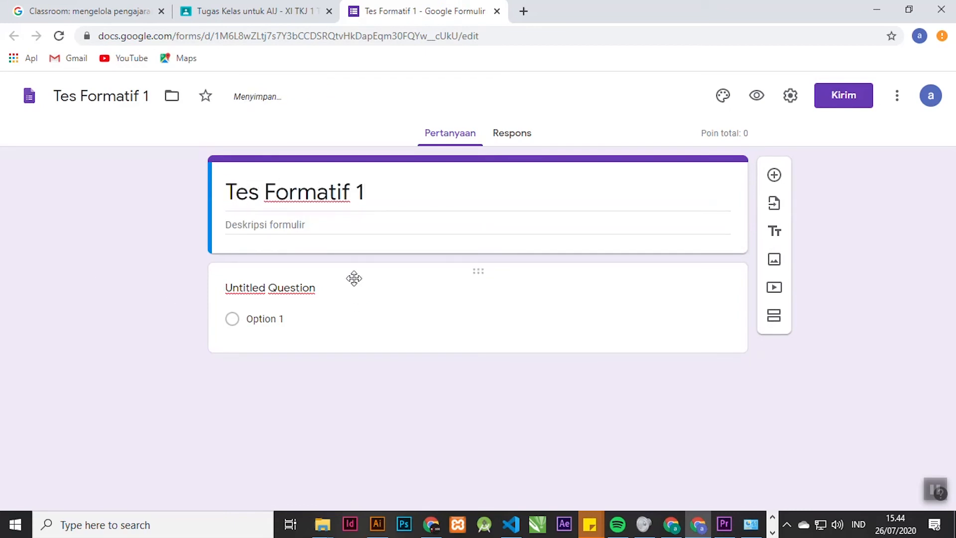
# Turn the untitled question into a required short-answer question named "Nama".
pyautogui.click(348, 277)
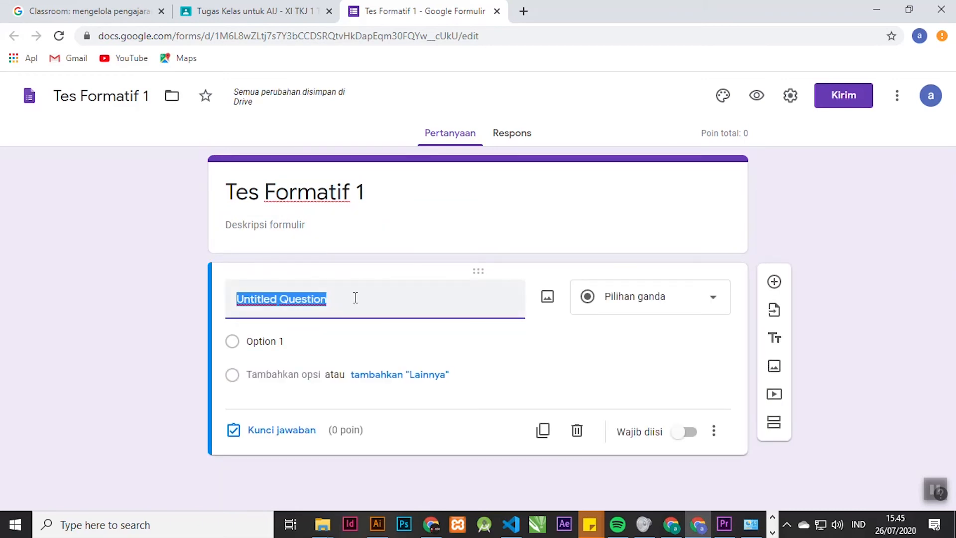
pyautogui.write('Nama')
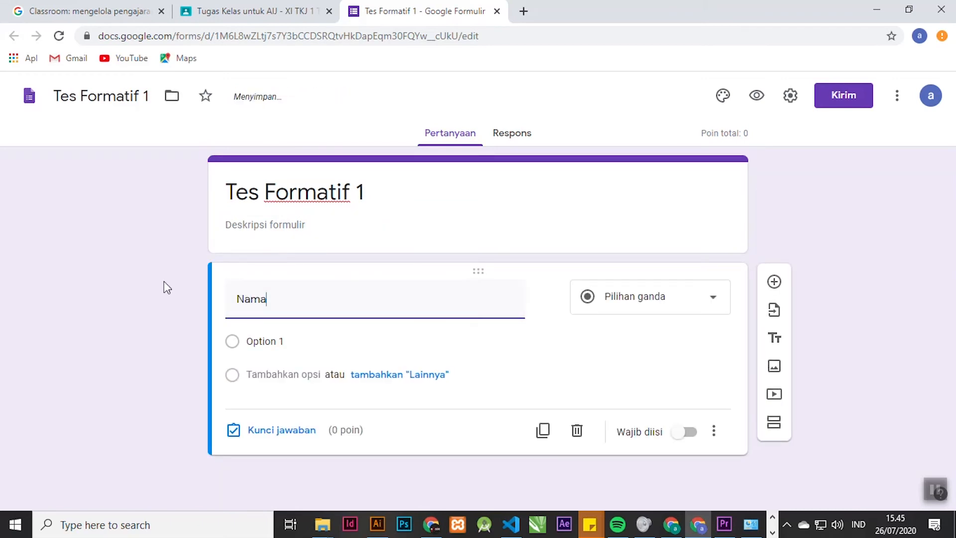
pyautogui.click(167, 284)
pyautogui.click(667, 299)
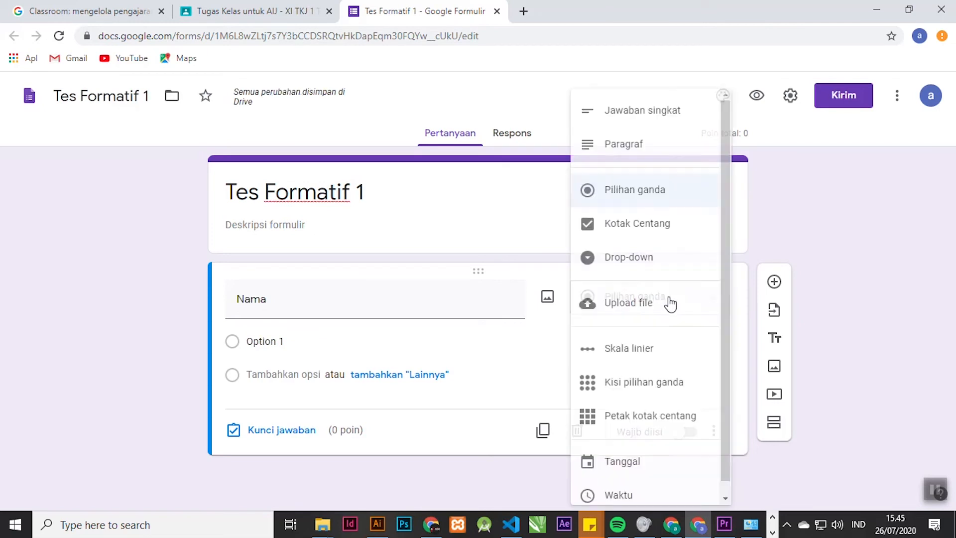
pyautogui.click(640, 112)
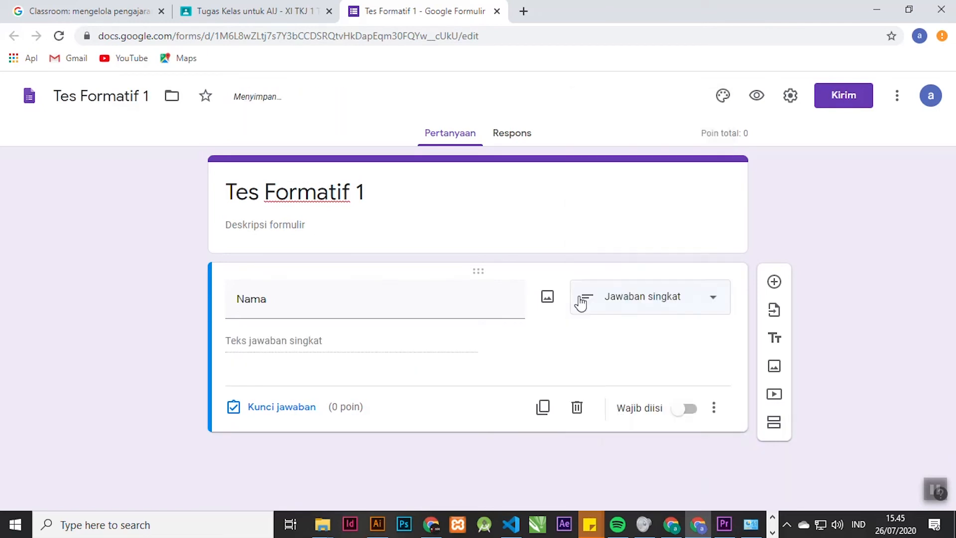
pyautogui.click(687, 422)
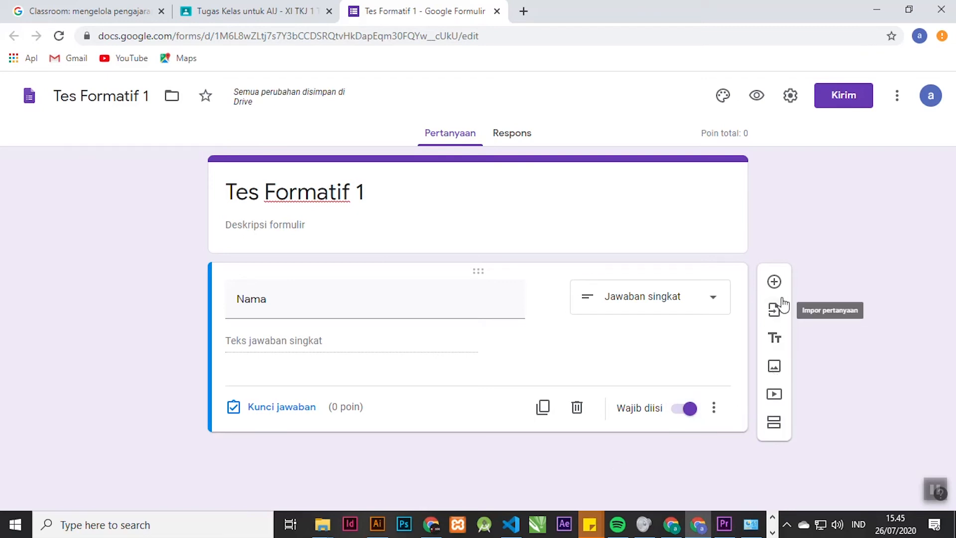
# Add a multiple-choice question below "Nama" with the text "Apa Kepanjangan VLAN".
pyautogui.click(774, 282)
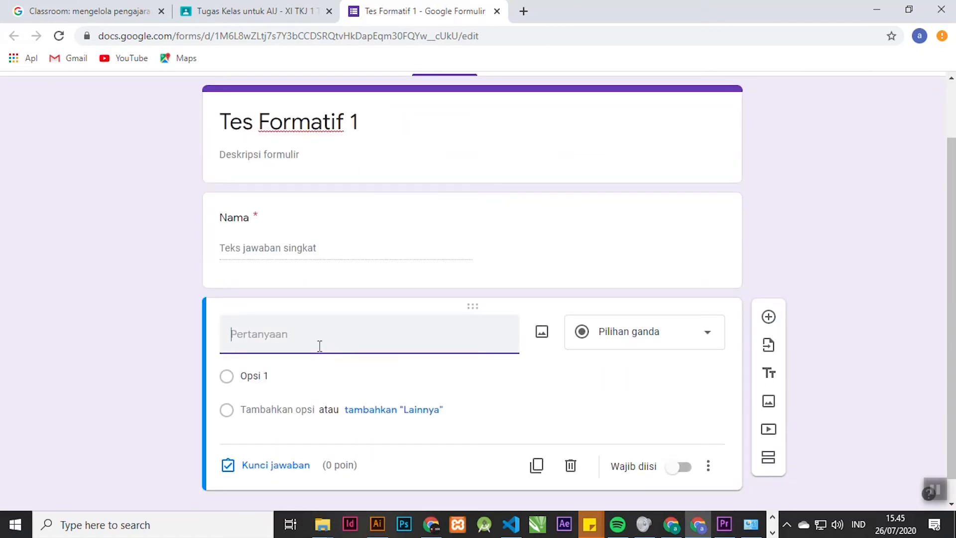
pyautogui.write('Apa Kepanjanga')
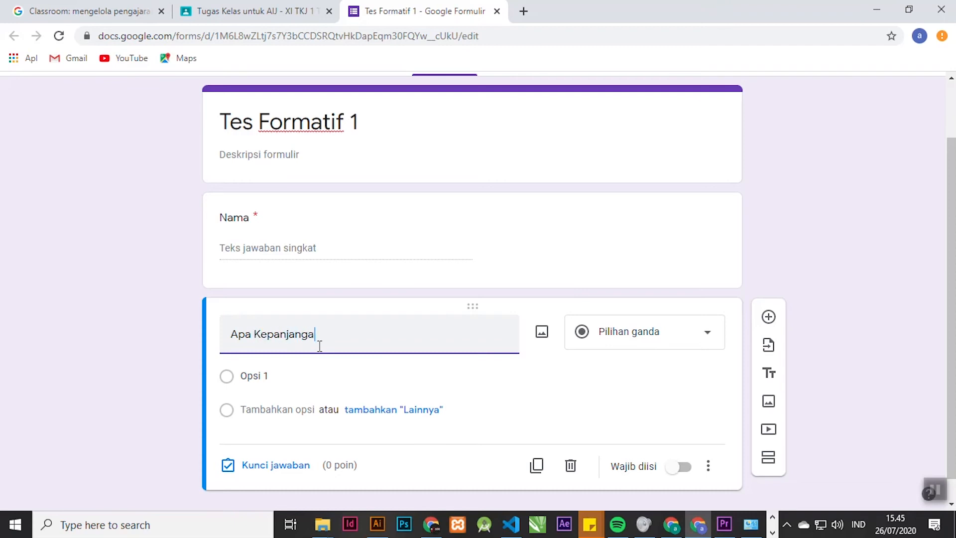
pyautogui.write('n VLAN')
# Fill in five answer options for the VLAN question: "Virtual LAN", "Visual LAN", "Visikal LAN", "Vulkanik LAN" and "Video LAN".
pyautogui.click(242, 381)
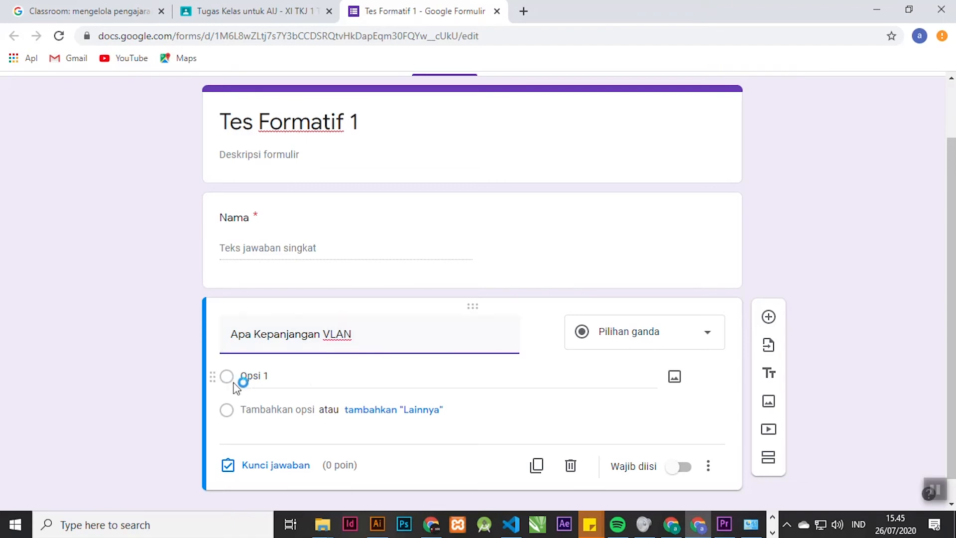
pyautogui.write('Vi')
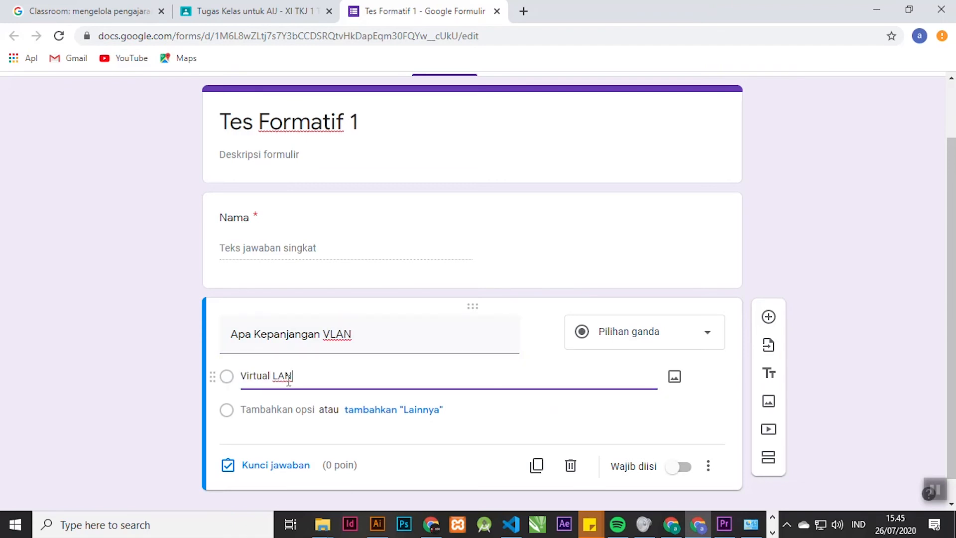
pyautogui.write('rtual LAN')
pyautogui.click(276, 409)
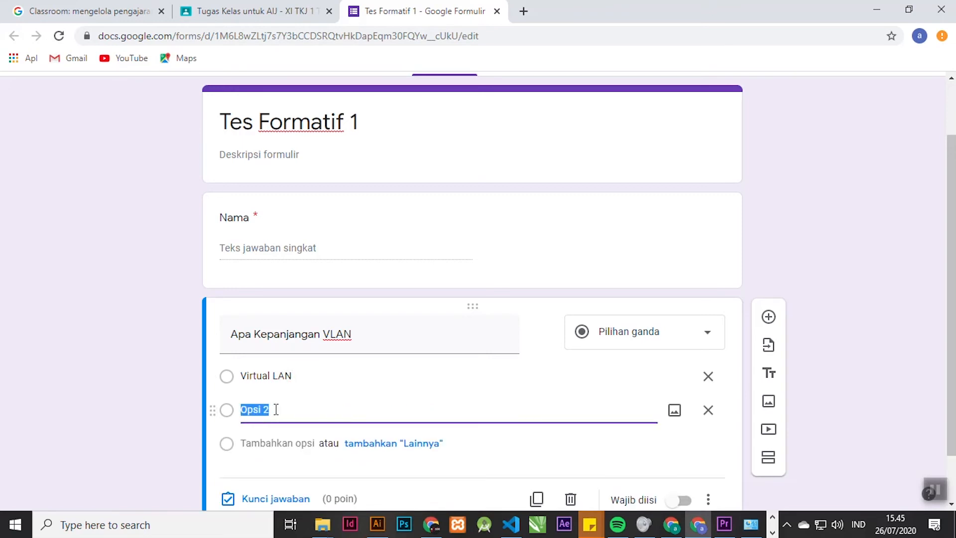
pyautogui.write('Visual LAN')
pyautogui.click(259, 446)
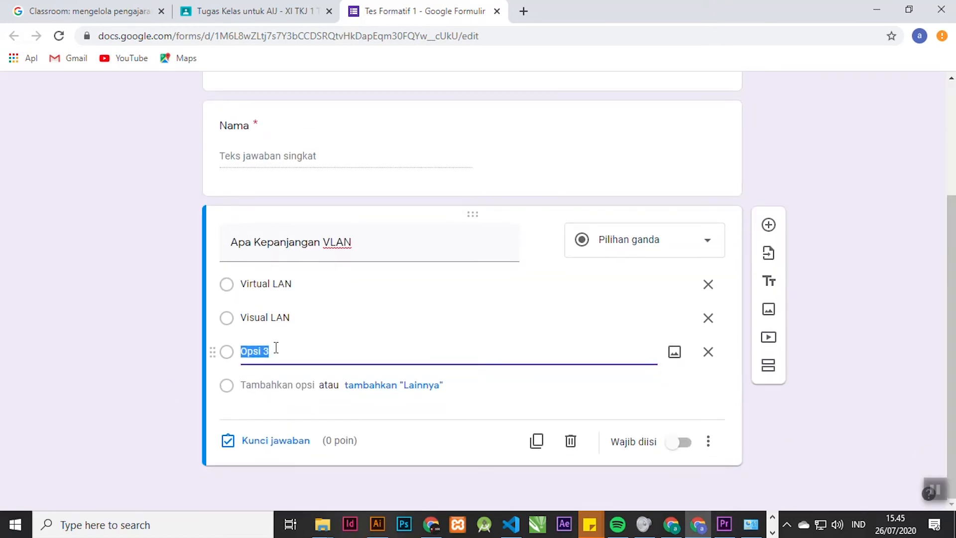
pyautogui.write('V')
pyautogui.click(240, 385)
pyautogui.write('Vul')
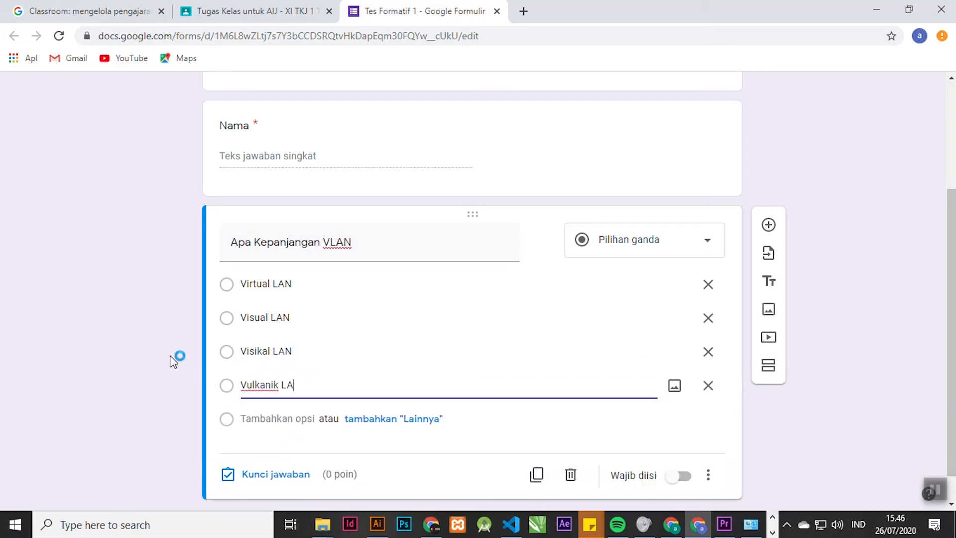
pyautogui.click(241, 418)
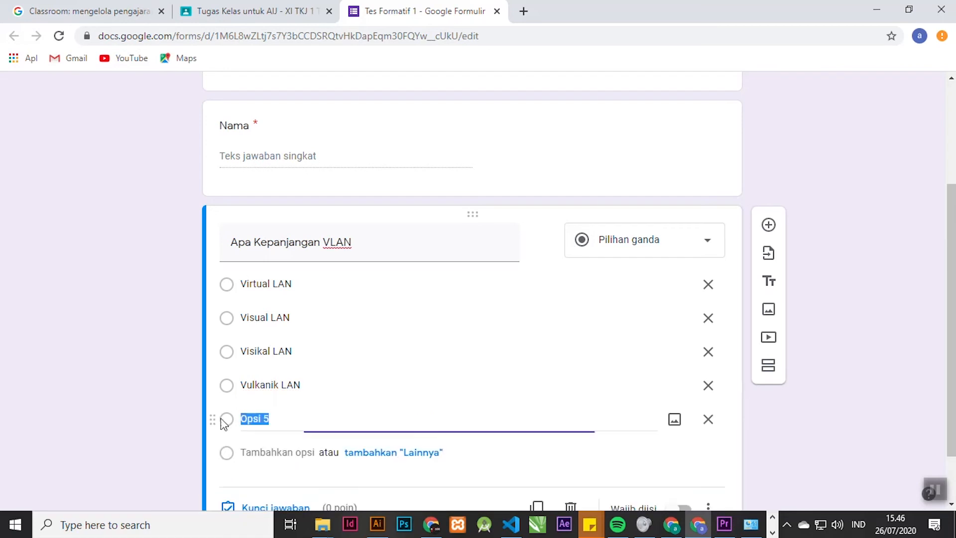
pyautogui.write('Video LAN')
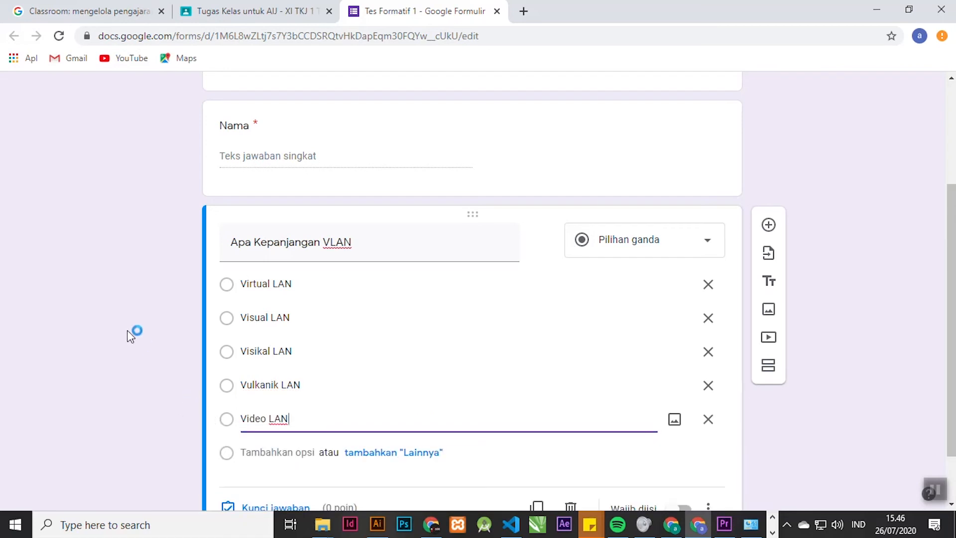
# Set the VLAN question's answer key to "Virtual LAN" with a value of 100 points.
pyautogui.scroll(-1, 133, 332)
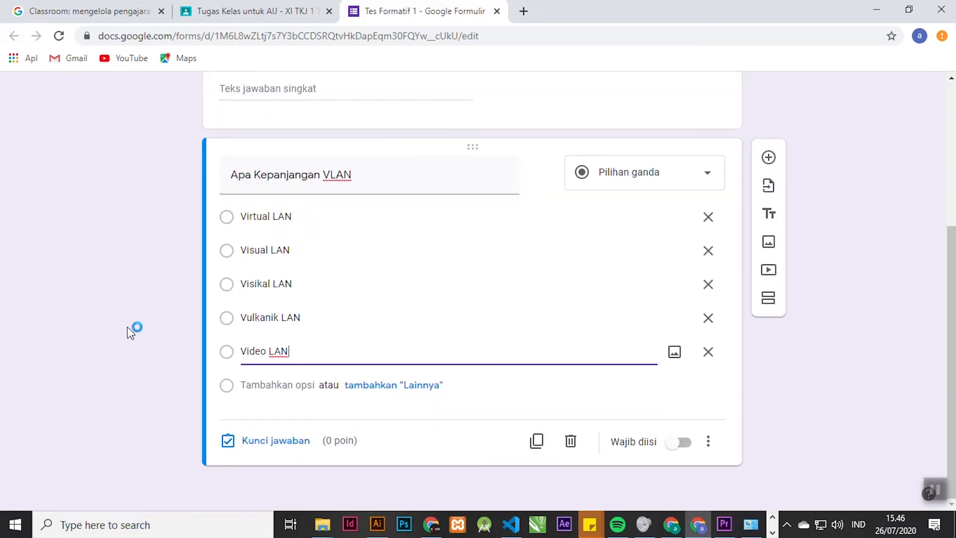
pyautogui.click(269, 441)
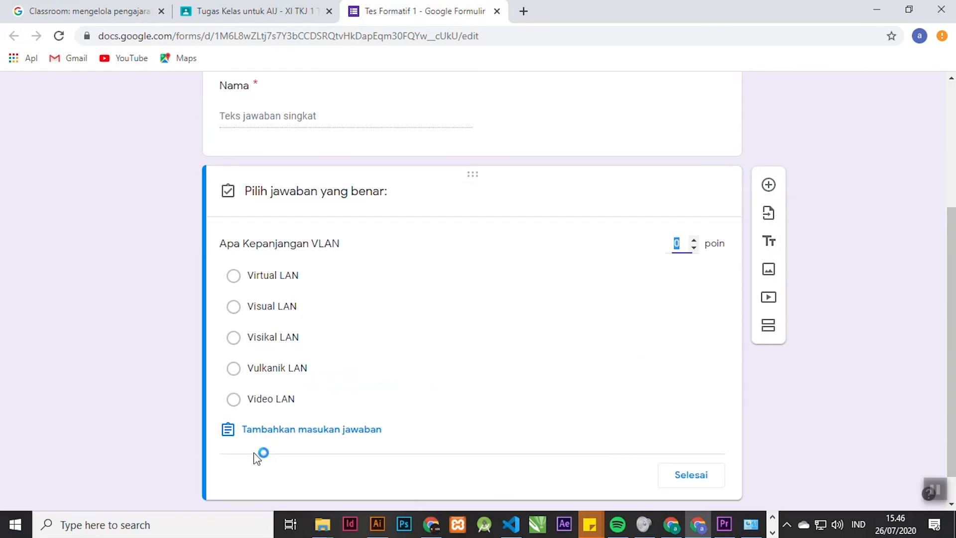
pyautogui.click(234, 276)
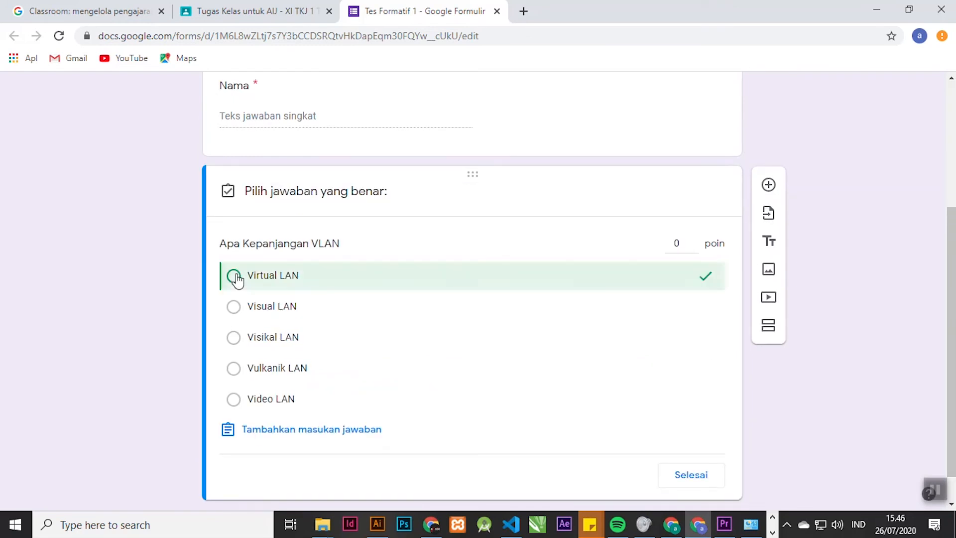
pyautogui.click(672, 243)
pyautogui.write('100')
pyautogui.click(681, 475)
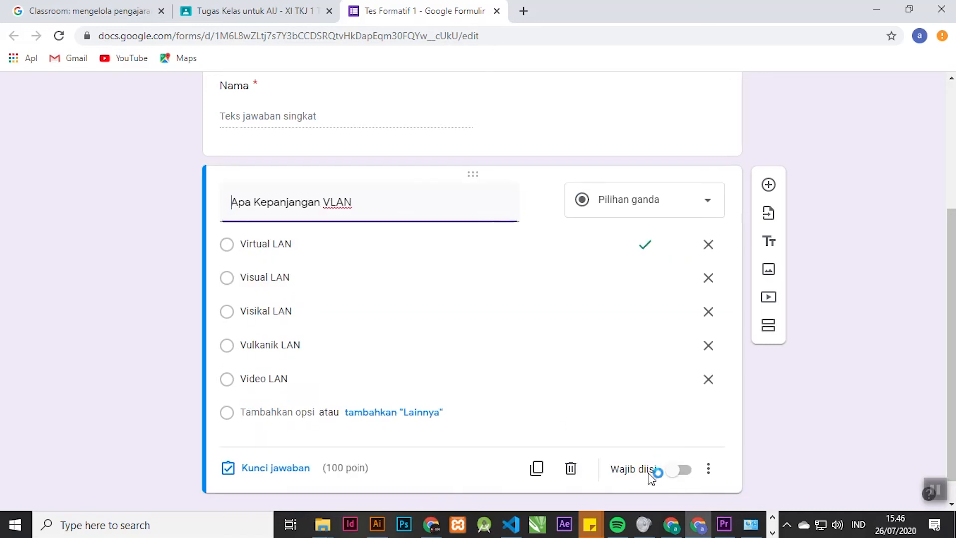
# Preview the quiz form as respondents see it, check both questions, and close the preview.
pyautogui.scroll(4, 126, 284)
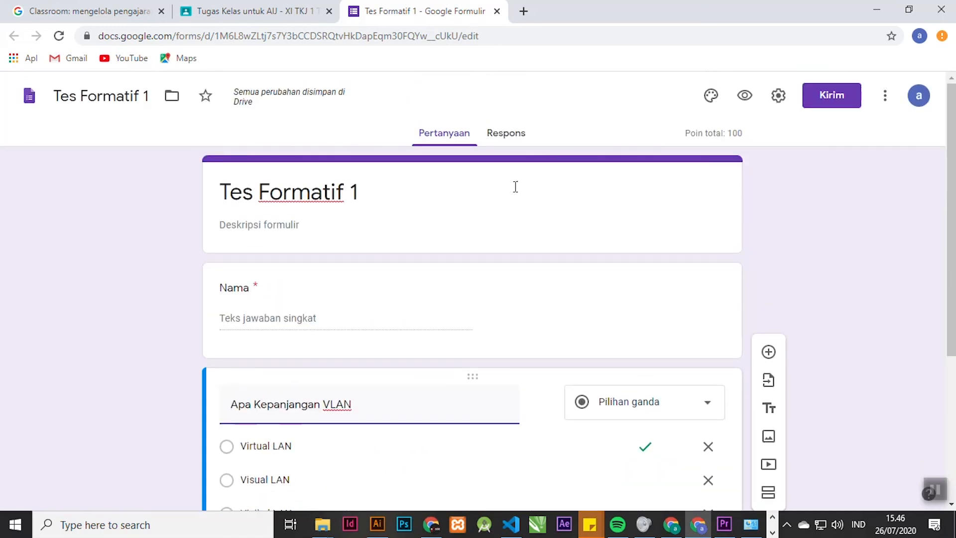
pyautogui.click(744, 96)
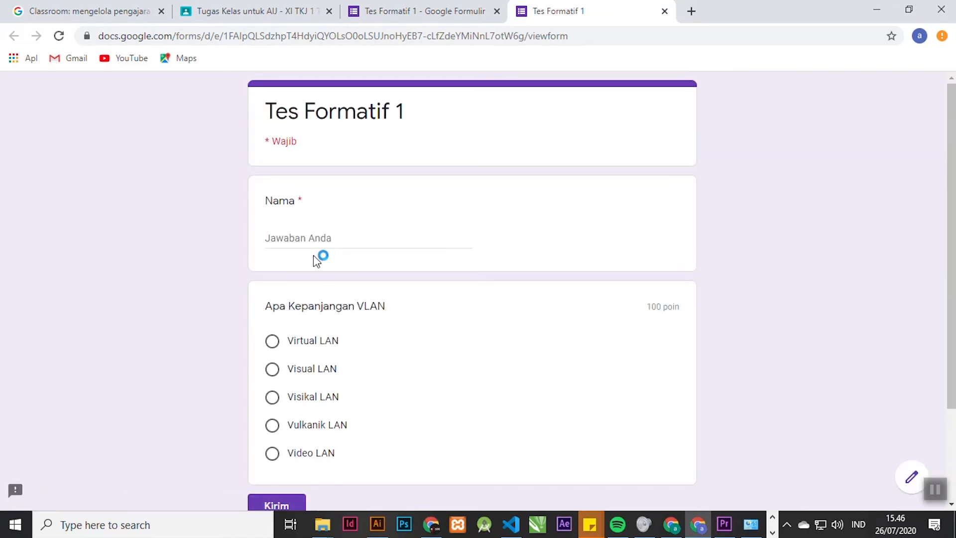
pyautogui.scroll(-3, 315, 256)
pyautogui.scroll(-3, 376, 275)
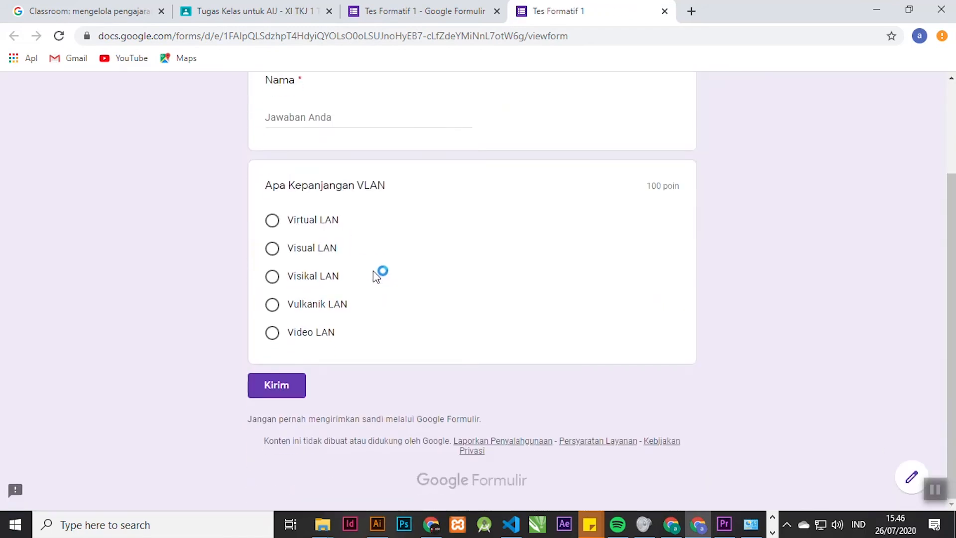
pyautogui.scroll(3, 394, 261)
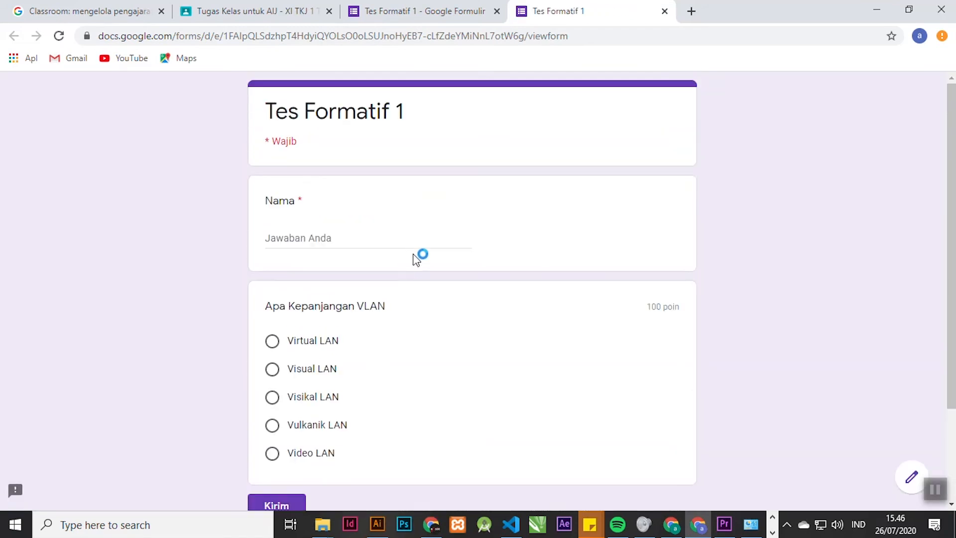
pyautogui.scroll(-1, 341, 271)
pyautogui.scroll(-2, 344, 276)
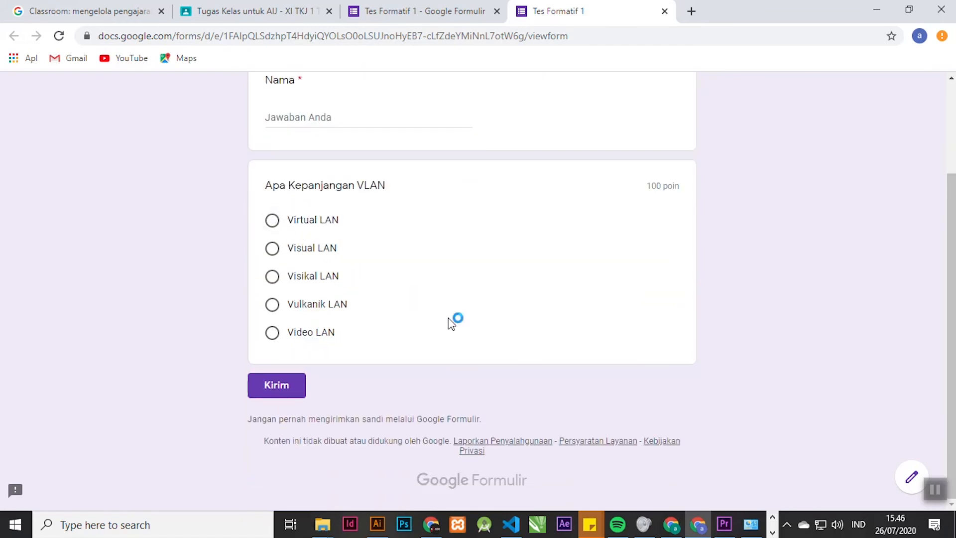
pyautogui.scroll(3, 642, 256)
pyautogui.click(665, 11)
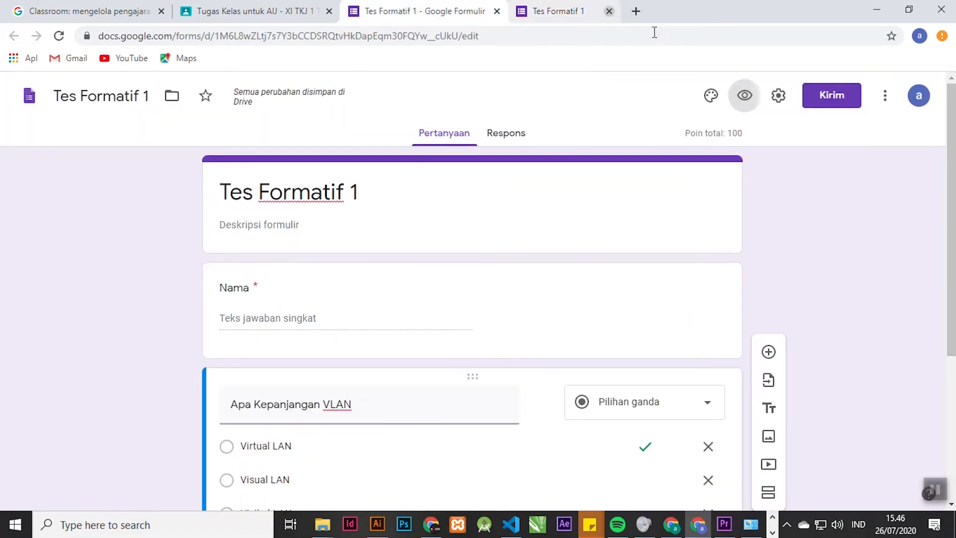
# Close the form editor, reload the Classroom page, and reopen the "Tes Formatif 1" draft for editing.
pyautogui.click(496, 11)
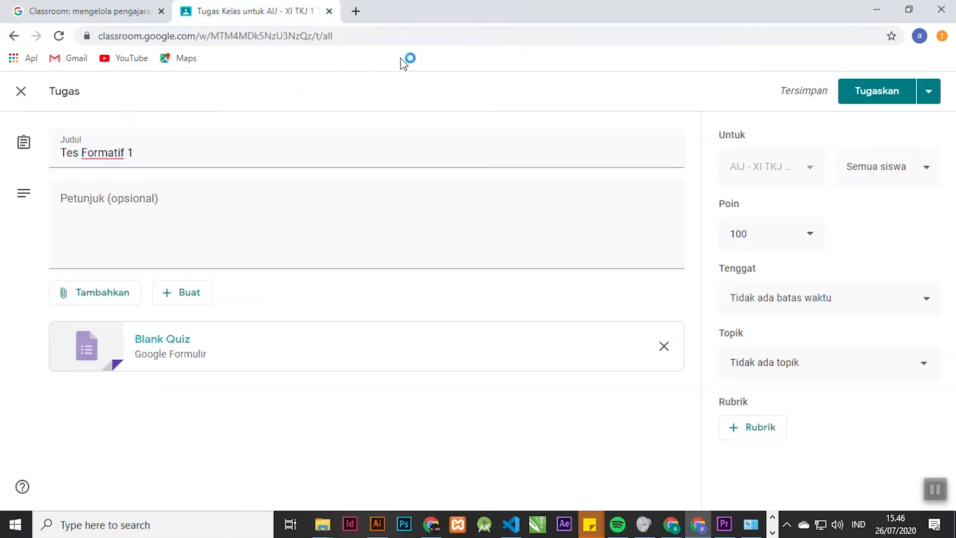
pyautogui.click(59, 35)
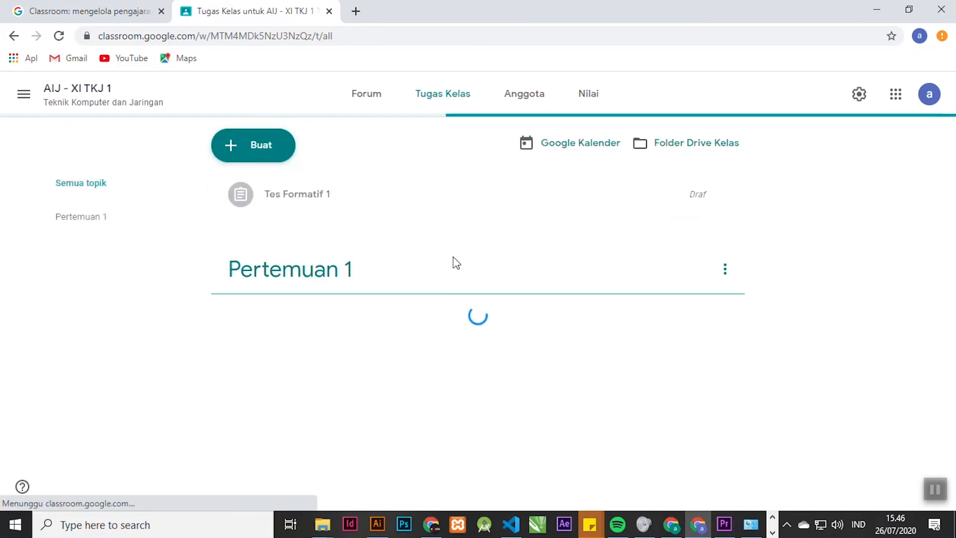
pyautogui.click(726, 198)
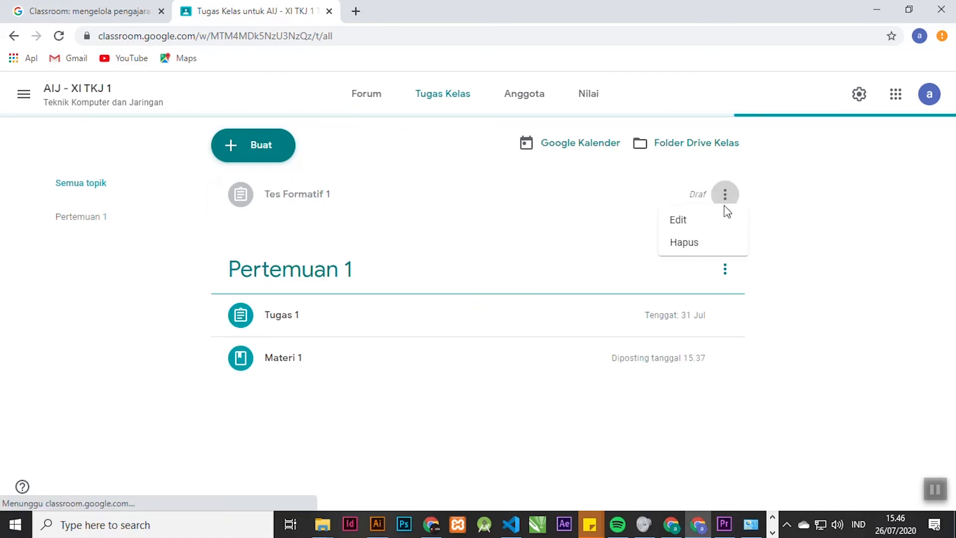
pyautogui.click(701, 224)
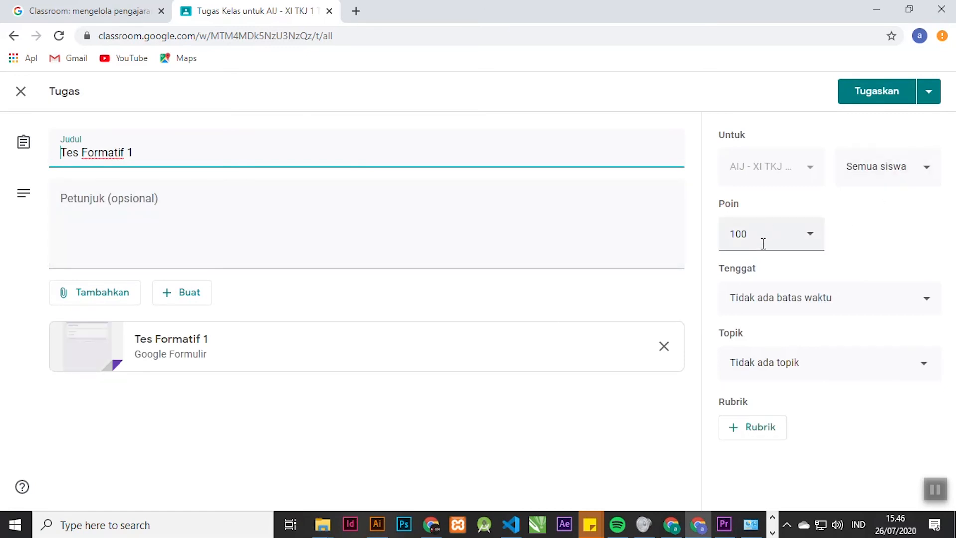
# Set the due date of the "Tes Formatif 1" assignment to 31 Jul 2020, without a time.
pyautogui.click(852, 301)
pyautogui.click(807, 360)
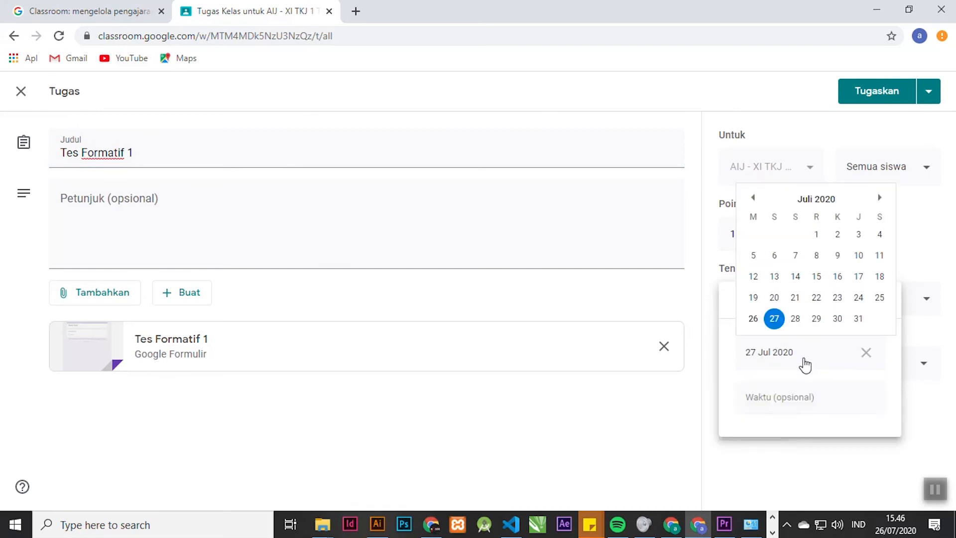
pyautogui.click(858, 318)
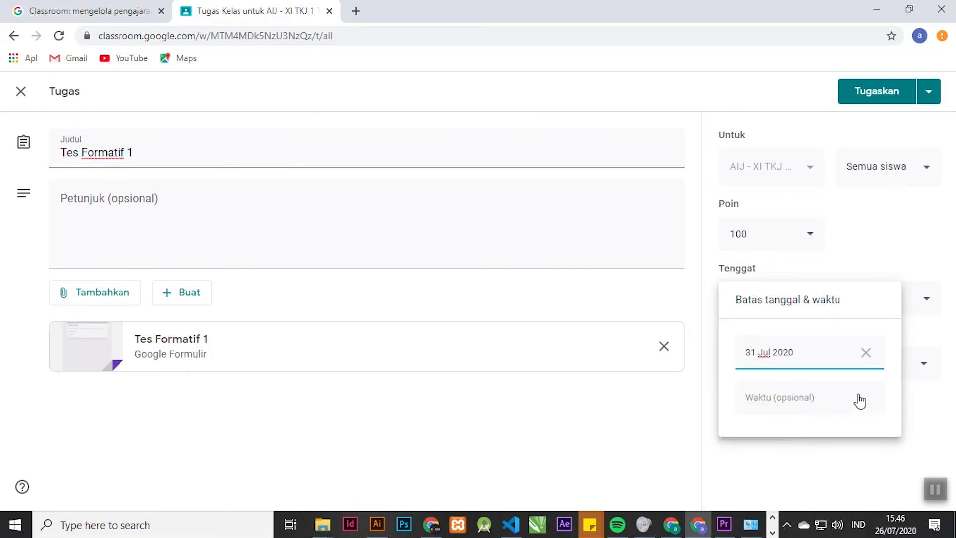
pyautogui.click(730, 481)
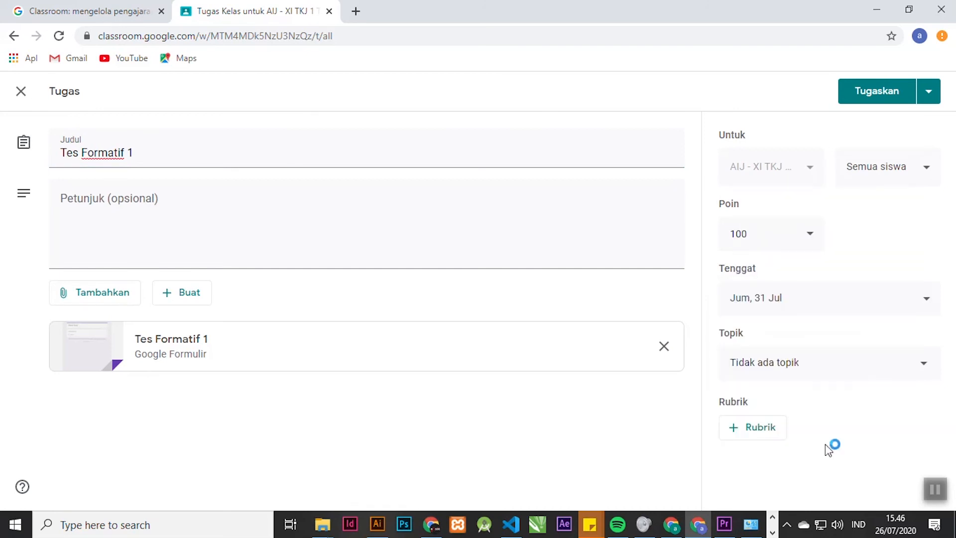
# Place the quiz assignment under the topic "Pertemuan 1" and assign it to the class.
pyautogui.click(796, 366)
pyautogui.click(762, 448)
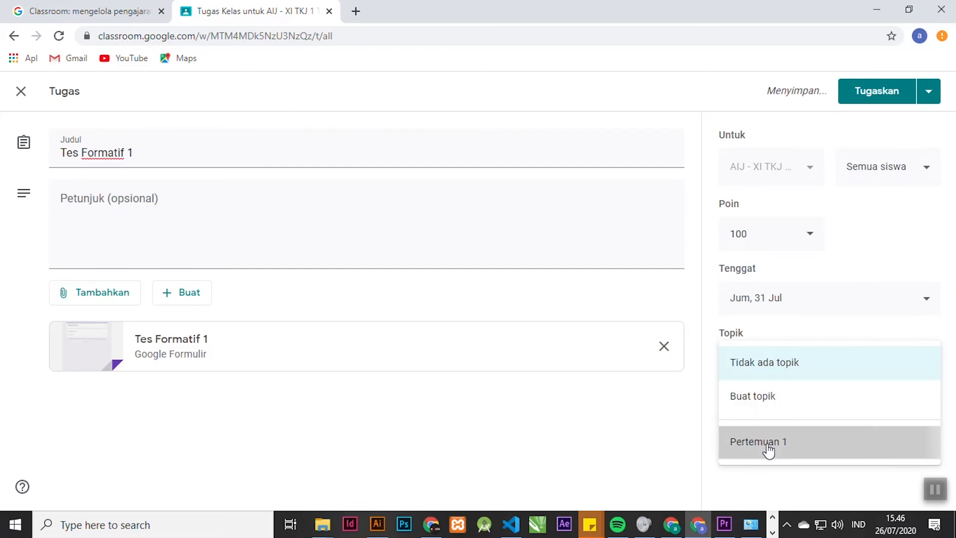
pyautogui.click(870, 94)
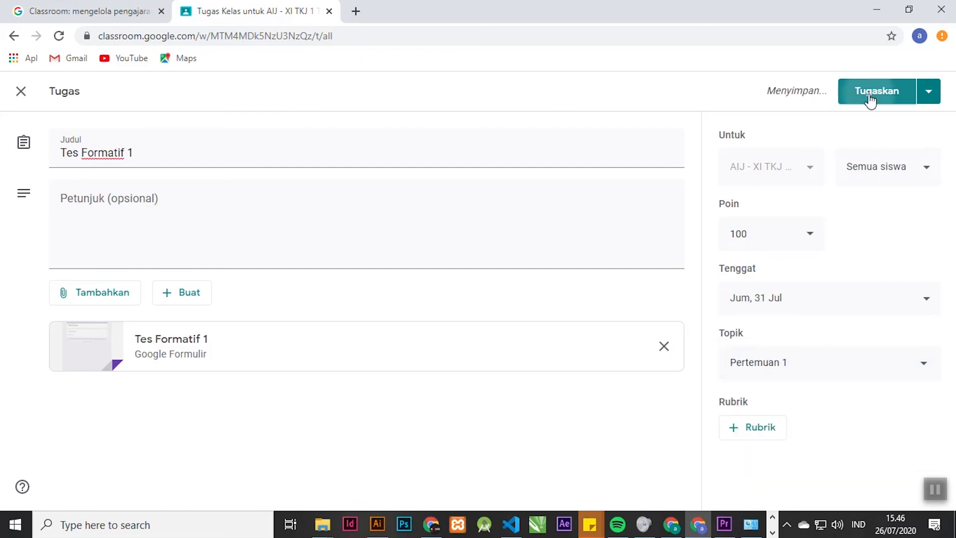
pyautogui.click(550, 339)
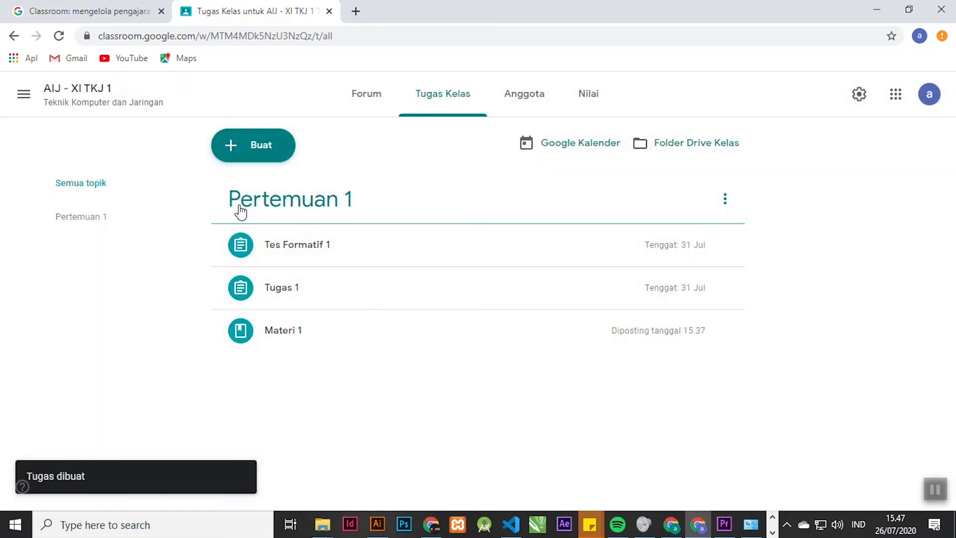
# Create a question titled "Absensi Pertemuan 1" and set its answer type to multiple choice (Pilihan ganda).
pyautogui.click(271, 148)
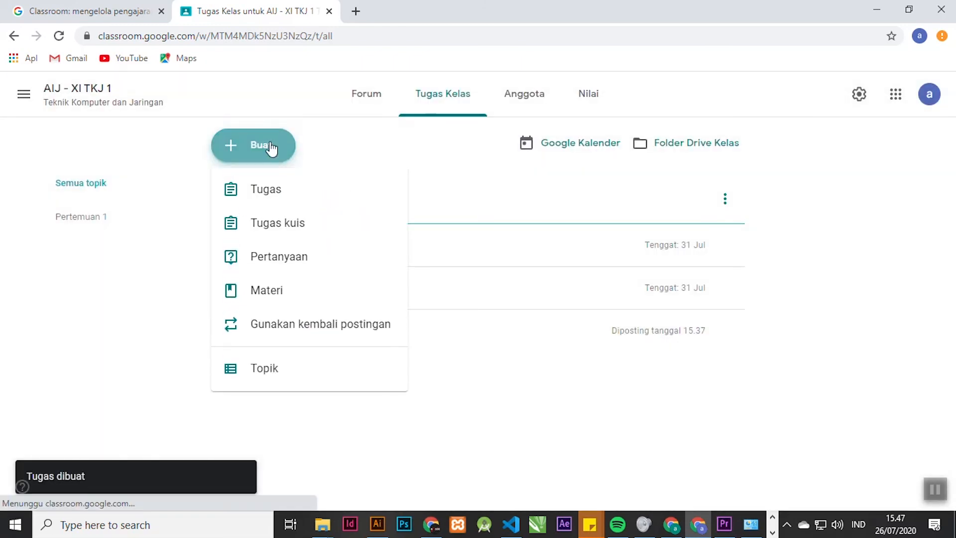
pyautogui.click(281, 268)
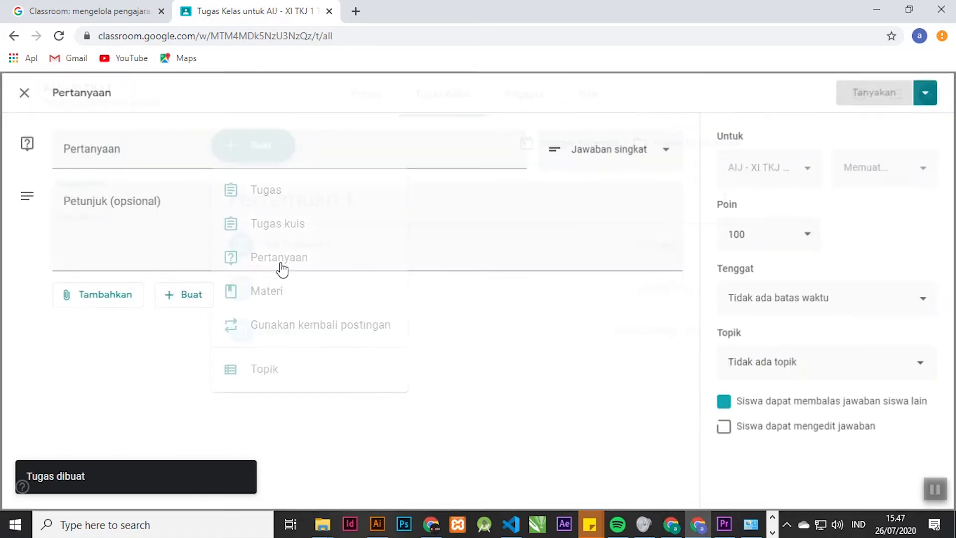
pyautogui.write('Absensi Pertemuan 1')
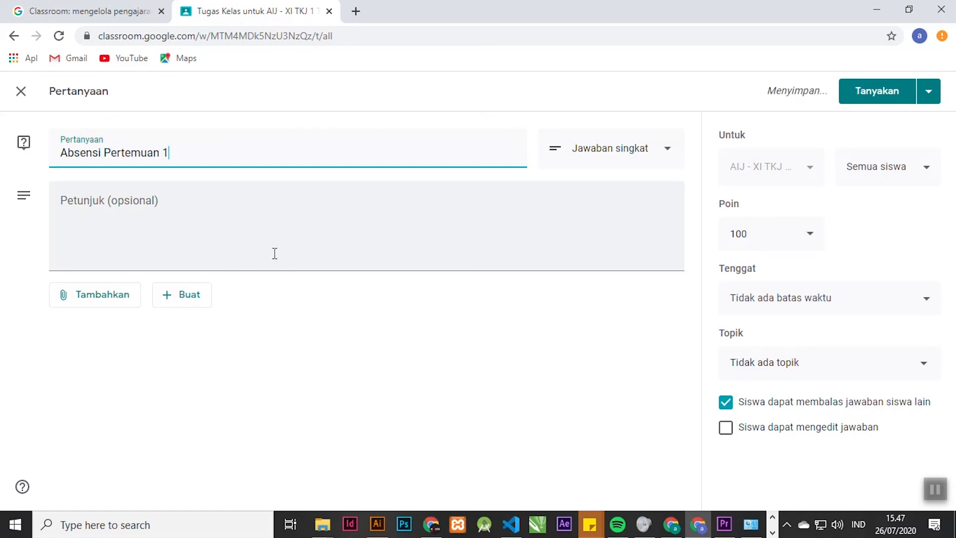
pyautogui.click(615, 152)
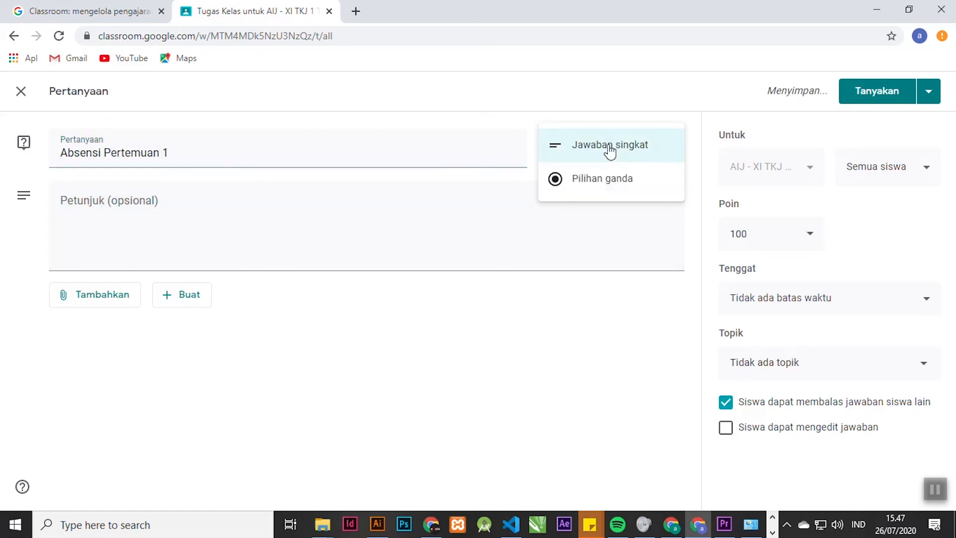
pyautogui.click(596, 179)
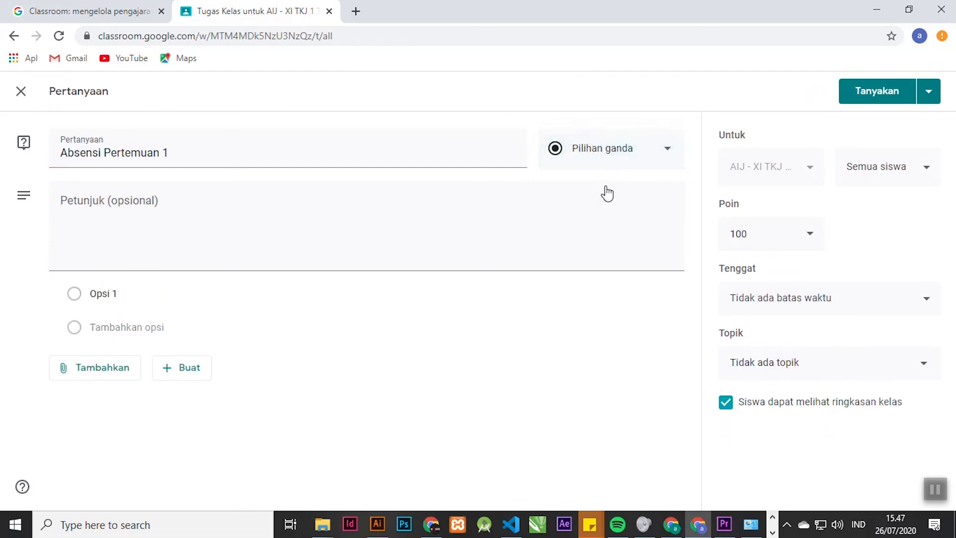
# Enter the four answer options Hadir, Sakit, Izin and Tidak Hadir for the attendance question.
pyautogui.click(108, 298)
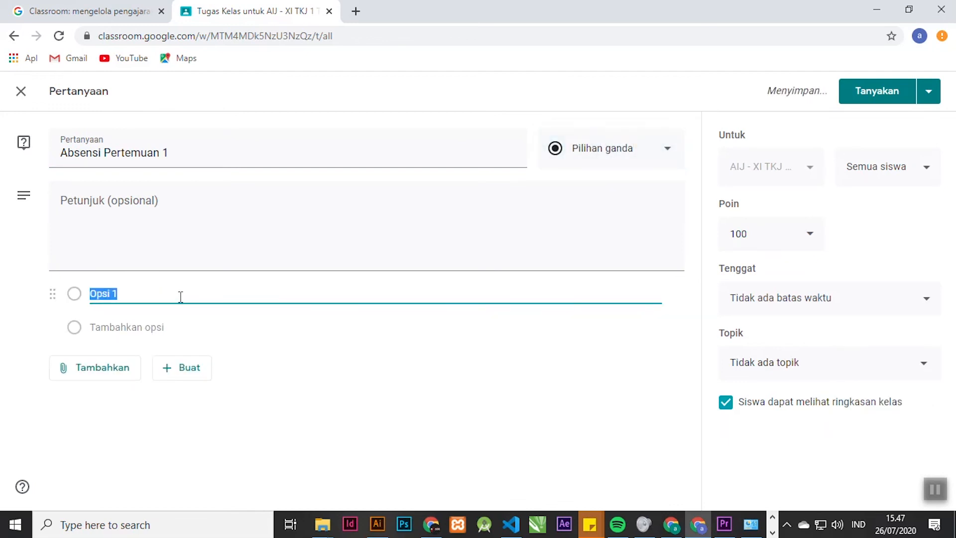
pyautogui.write('Hadir')
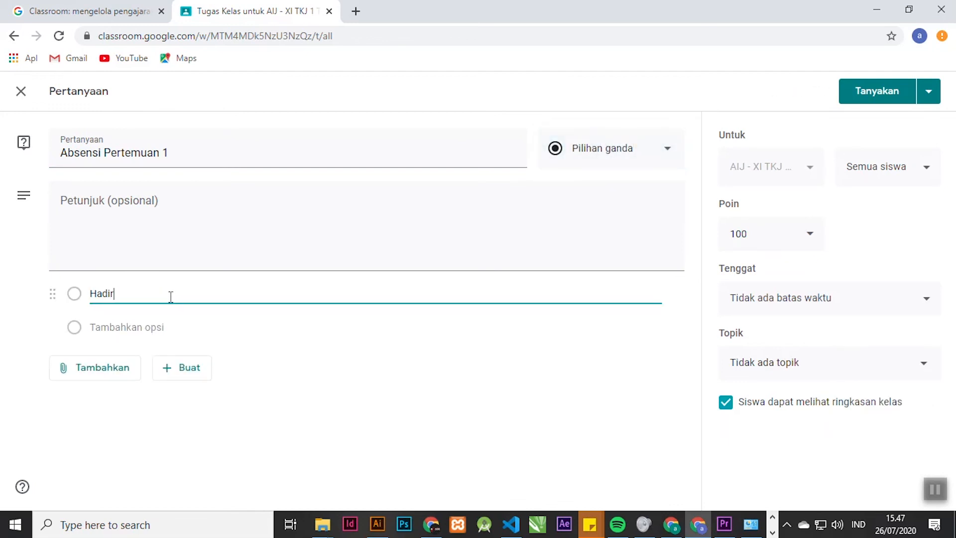
pyautogui.click(115, 329)
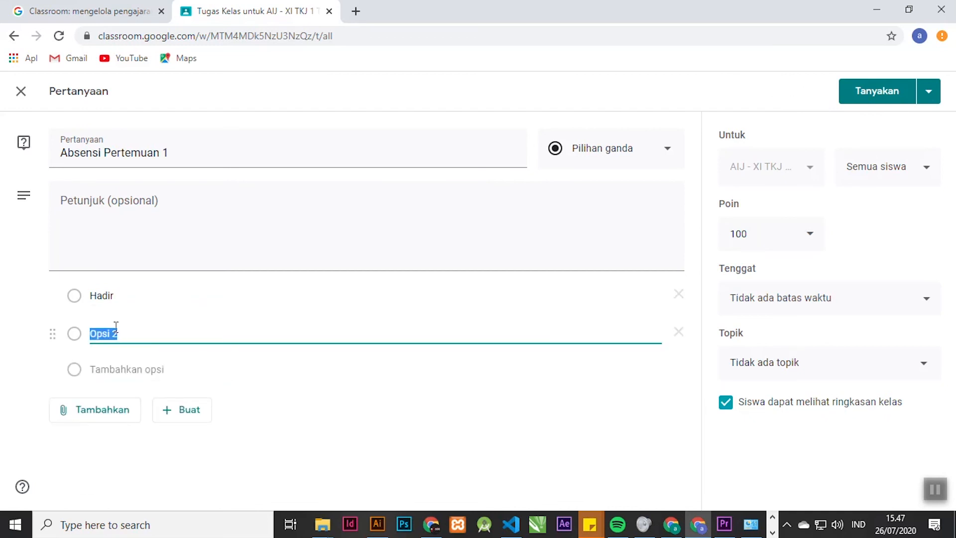
pyautogui.write('Sakit')
pyautogui.click(141, 364)
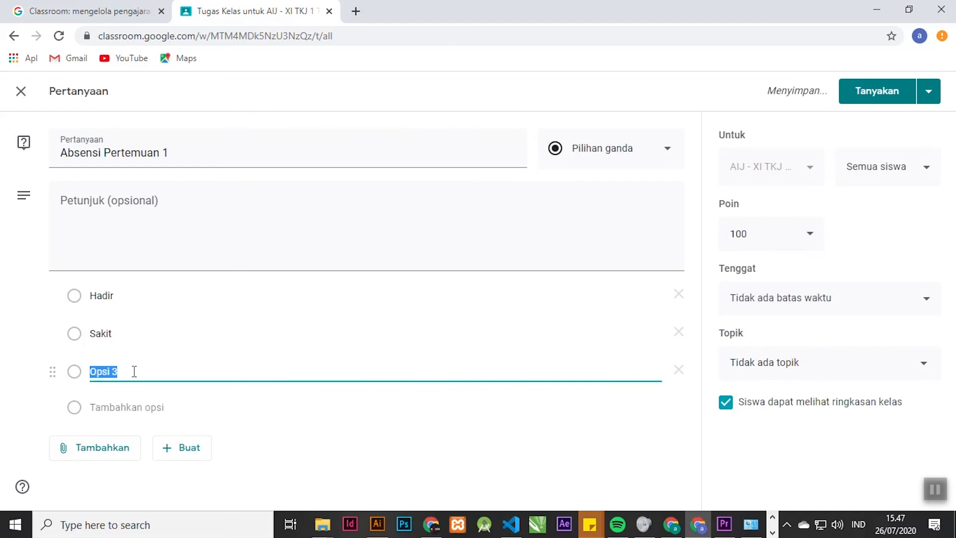
pyautogui.write('Izin')
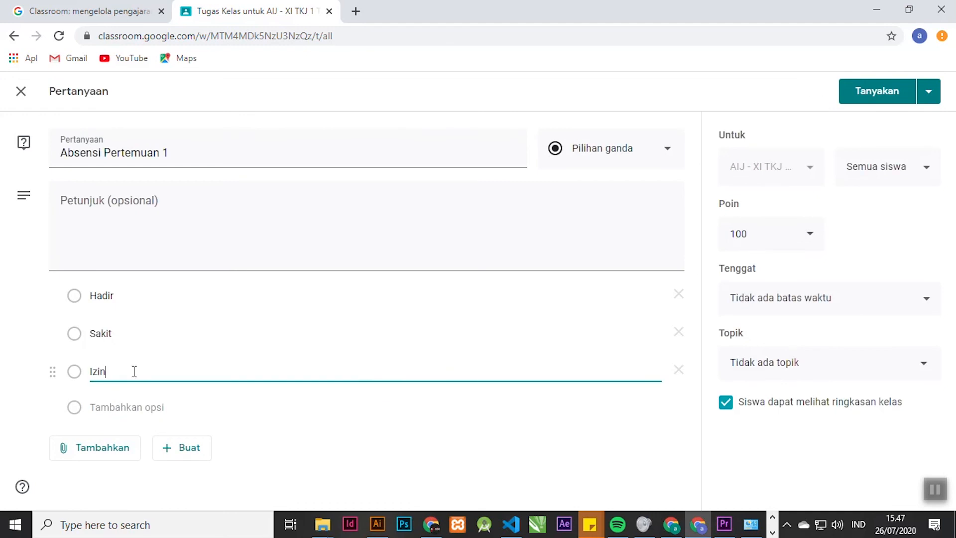
pyautogui.click(109, 407)
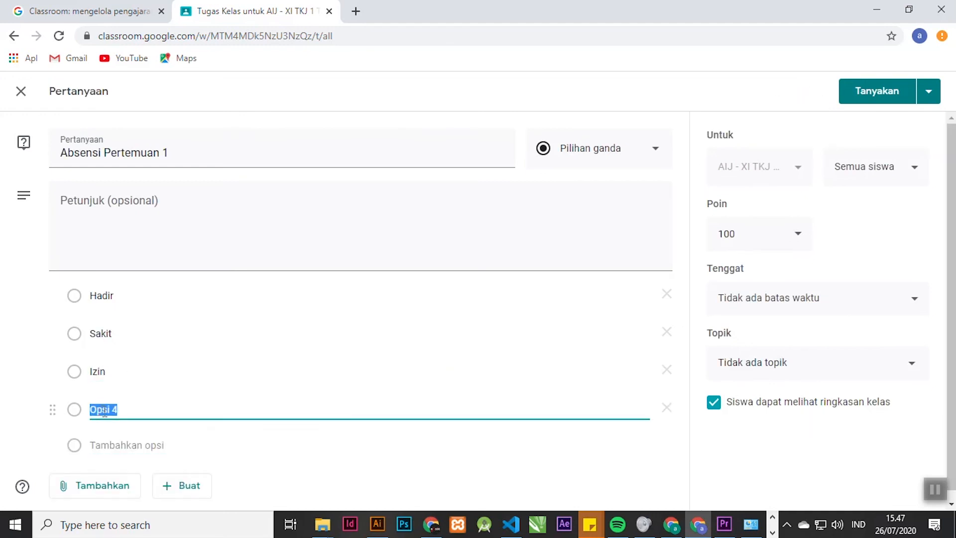
pyautogui.write('Tidak Hadir')
# Set the attendance question's due date to 31 Jul 2020, without a time.
pyautogui.scroll(-1, 24, 421)
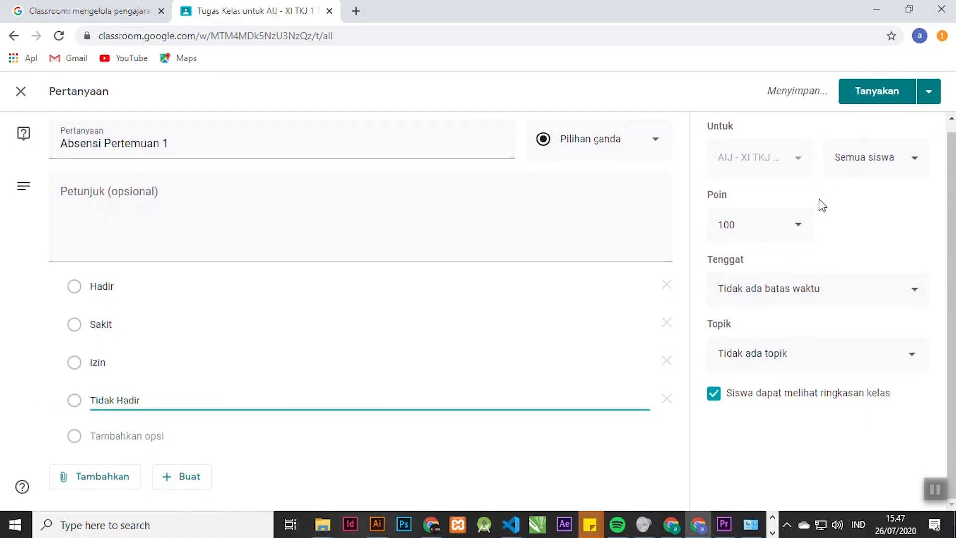
pyautogui.click(835, 295)
pyautogui.click(811, 356)
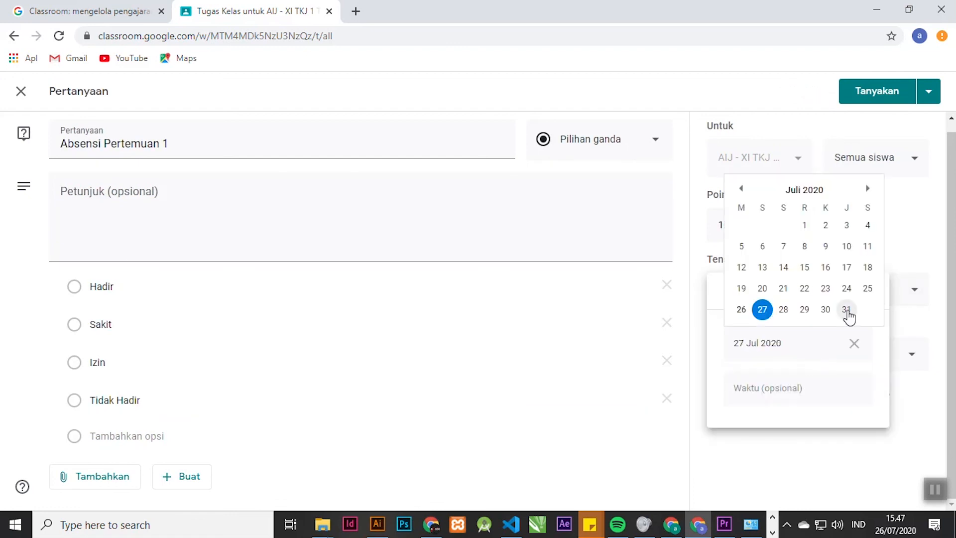
pyautogui.click(847, 313)
pyautogui.click(903, 409)
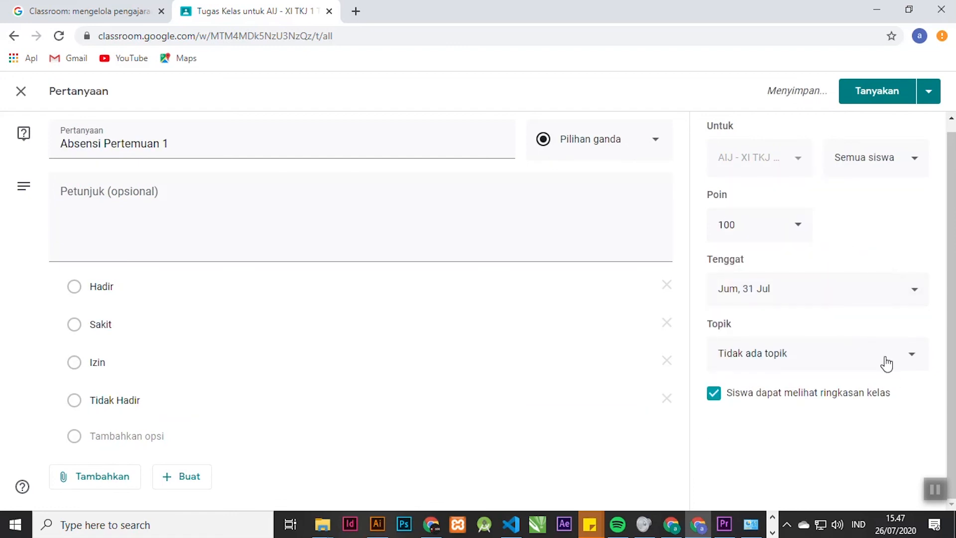
# Place the attendance question under the topic "Pertemuan 1" and post it to the class.
pyautogui.click(886, 361)
pyautogui.click(760, 433)
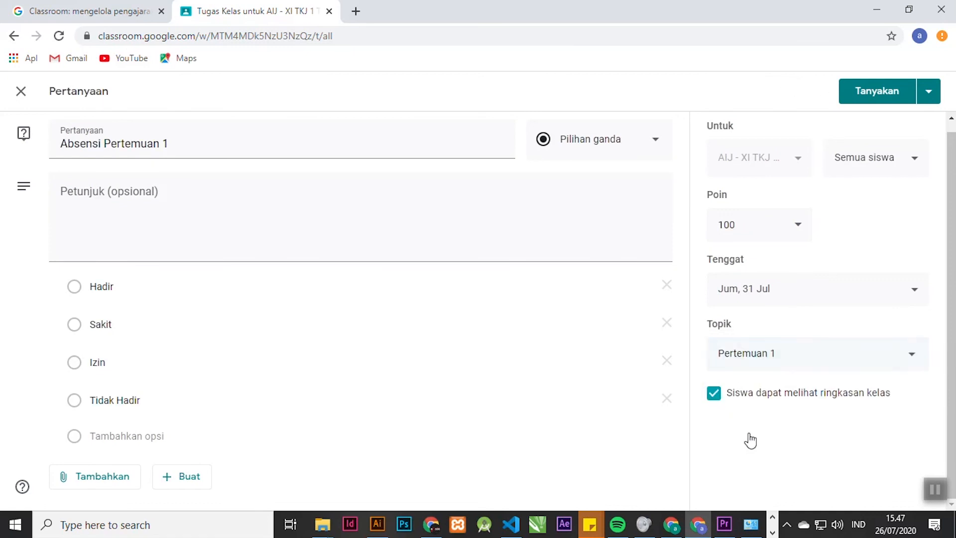
pyautogui.click(863, 99)
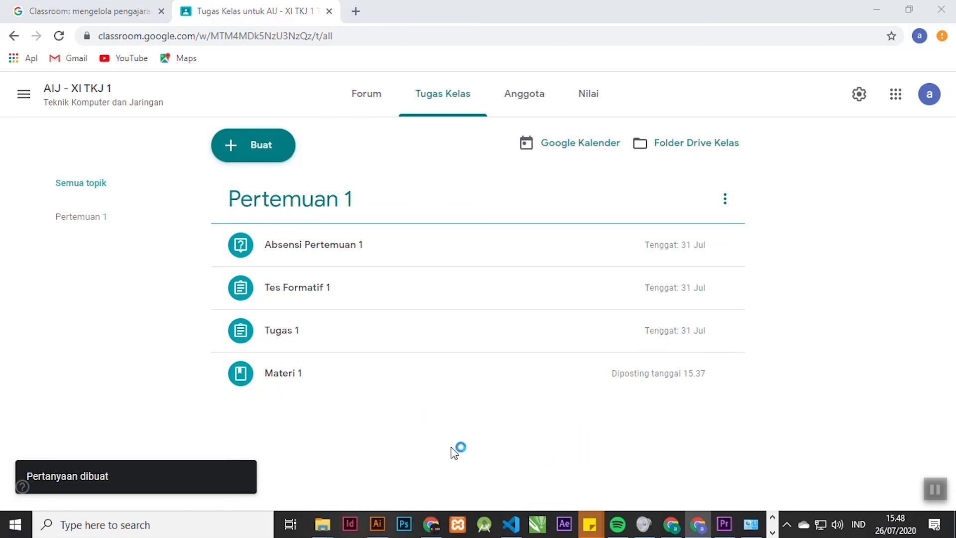
# Switch to the student's Classroom in Firefox, reload the class page, and open the "Absensi Pertemuan 1" question.
pyautogui.hotkey('alt', 'Tab')
pyautogui.press('Tab')
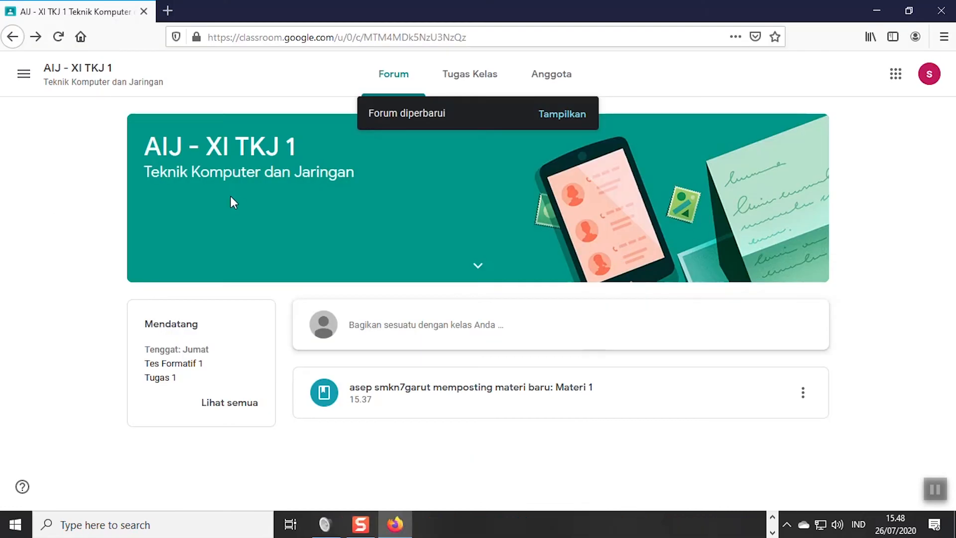
pyautogui.click(58, 37)
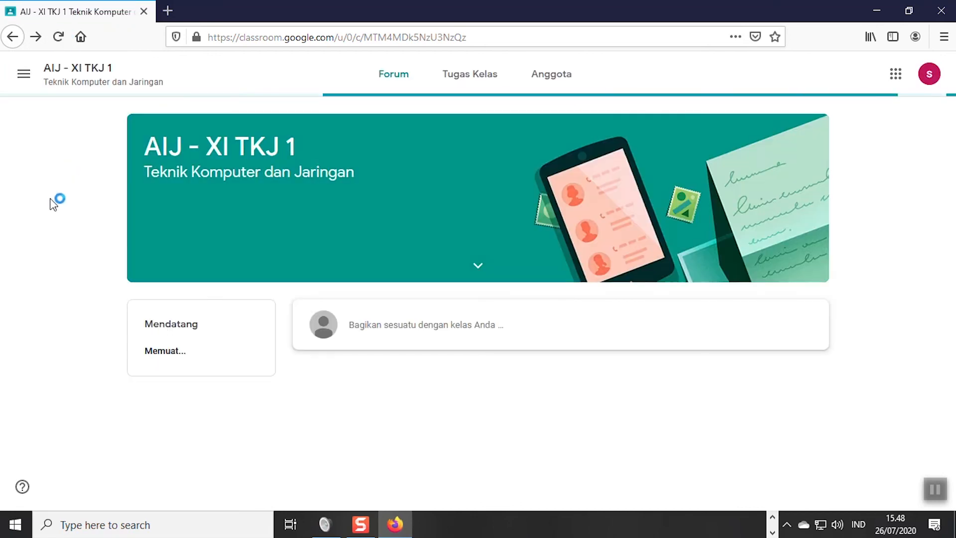
pyautogui.click(181, 363)
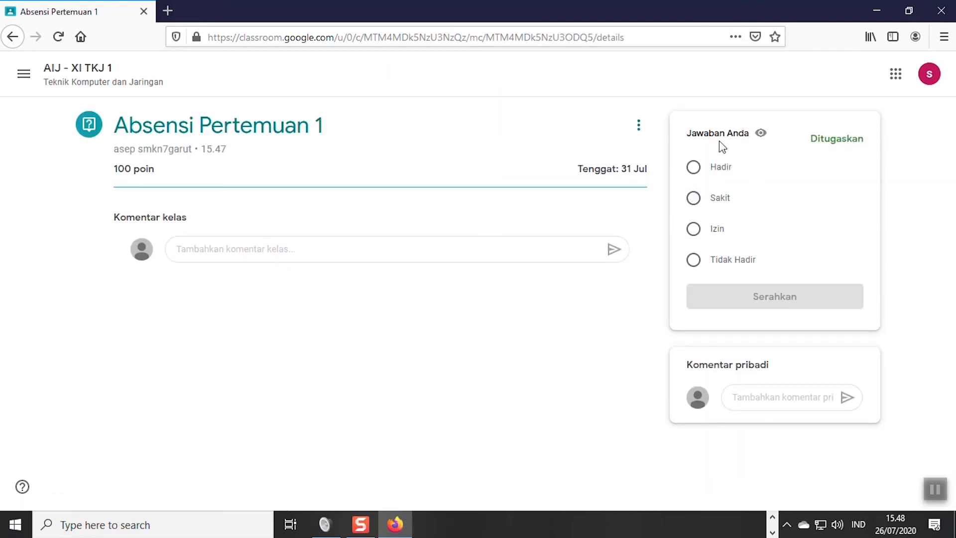
# Answer the attendance question with "Hadir" as the student and confirm the submission.
pyautogui.click(696, 169)
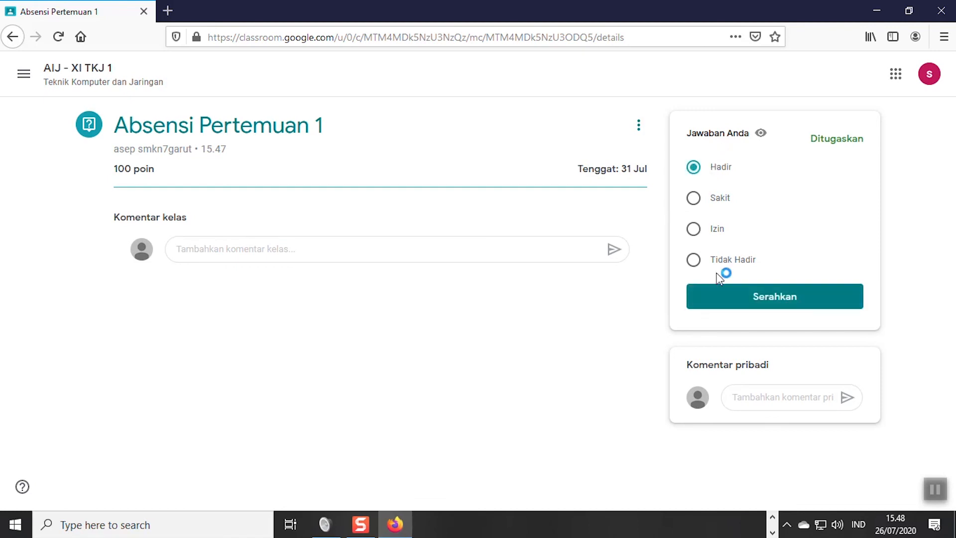
pyautogui.click(758, 303)
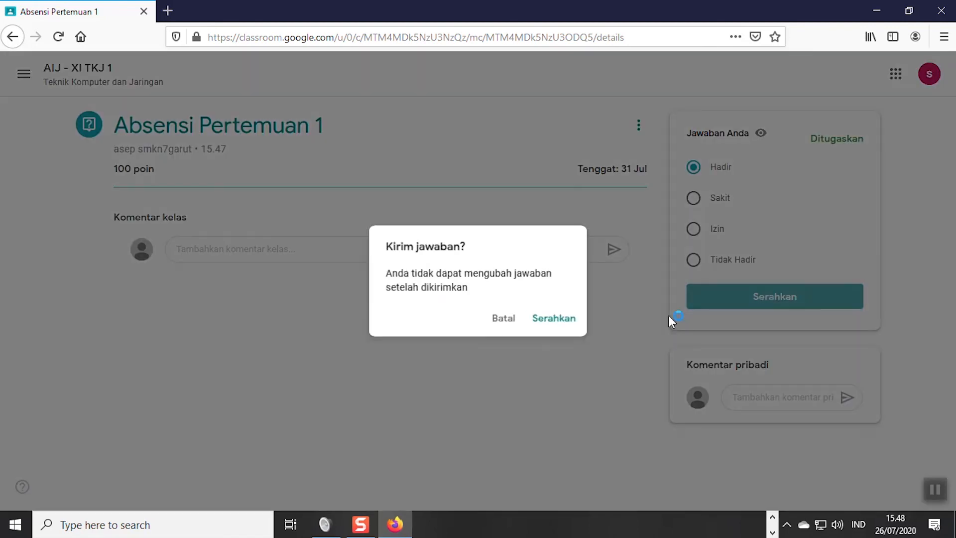
pyautogui.click(548, 323)
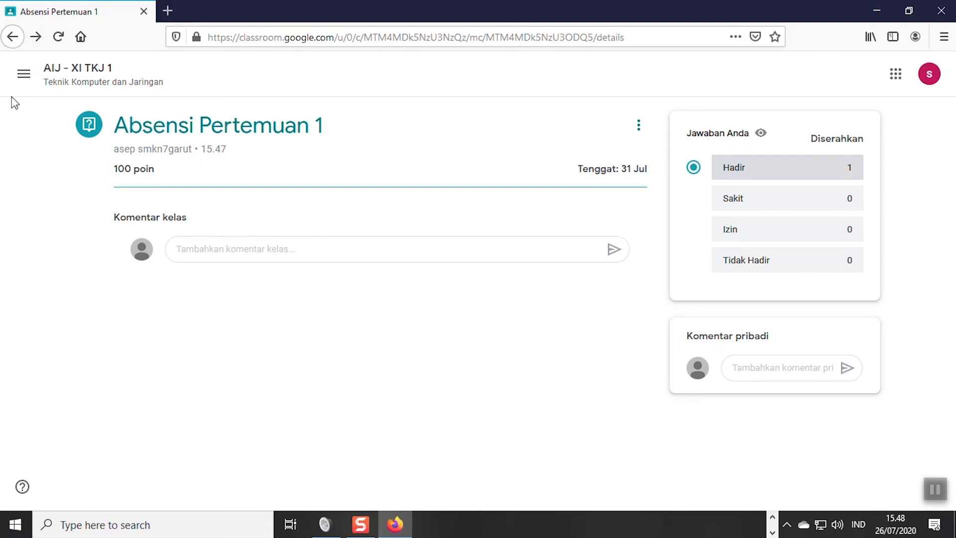
# Return to the class stream, open the upcoming "Tes Formatif 1" assignment, and open its attached form.
pyautogui.click(14, 42)
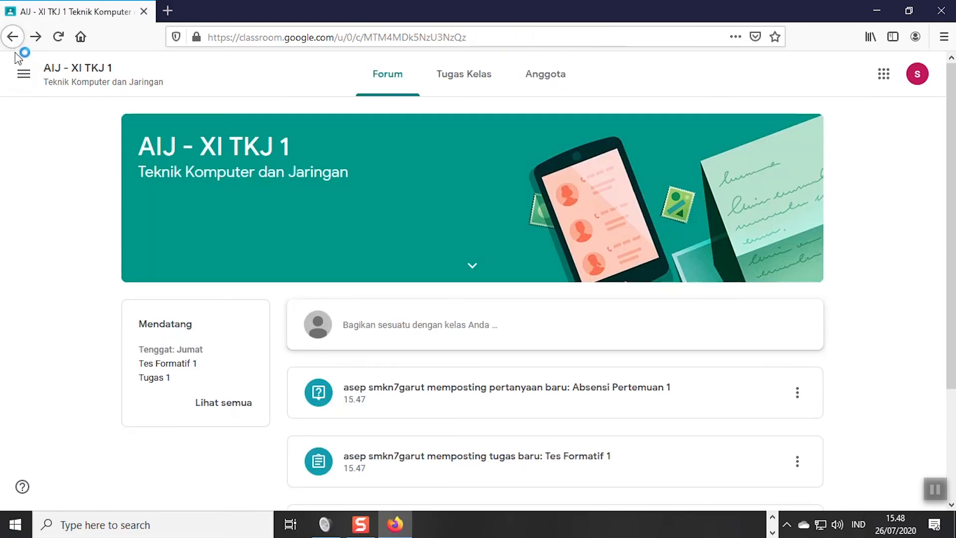
pyautogui.click(159, 364)
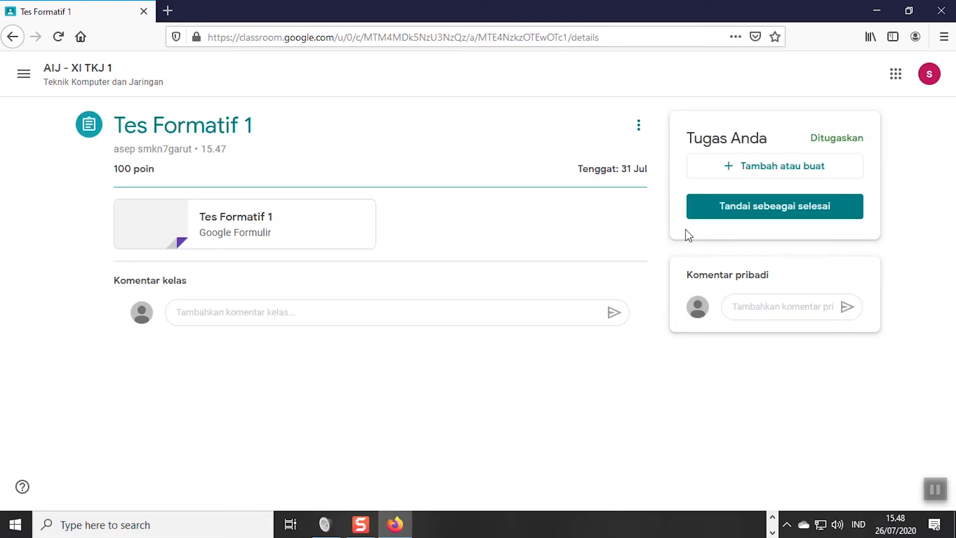
pyautogui.click(246, 223)
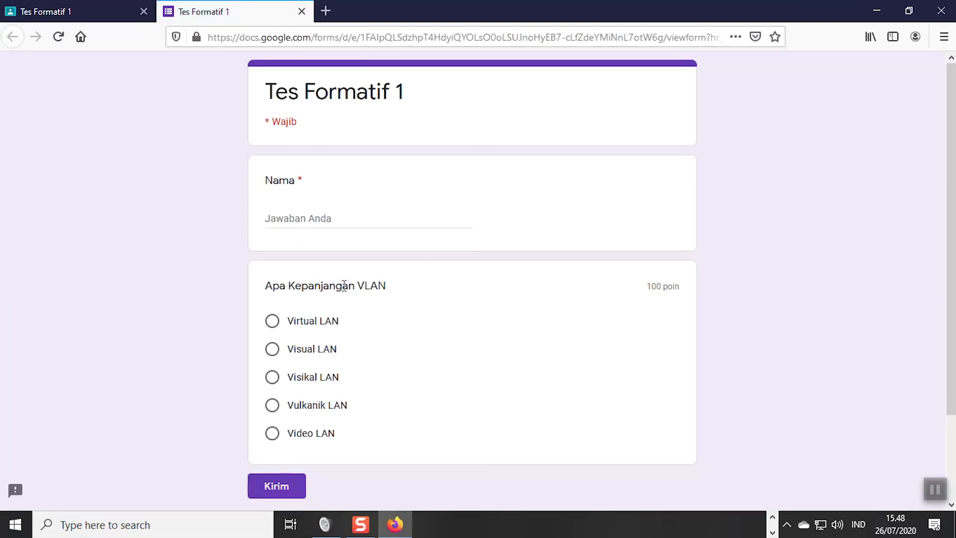
# Fill in the student's name in the quiz, answer the VLAN question with "Virtual LAN", and submit the form.
pyautogui.scroll(-2, 389, 316)
pyautogui.scroll(2, 407, 343)
pyautogui.click(330, 216)
pyautogui.write('Asep')
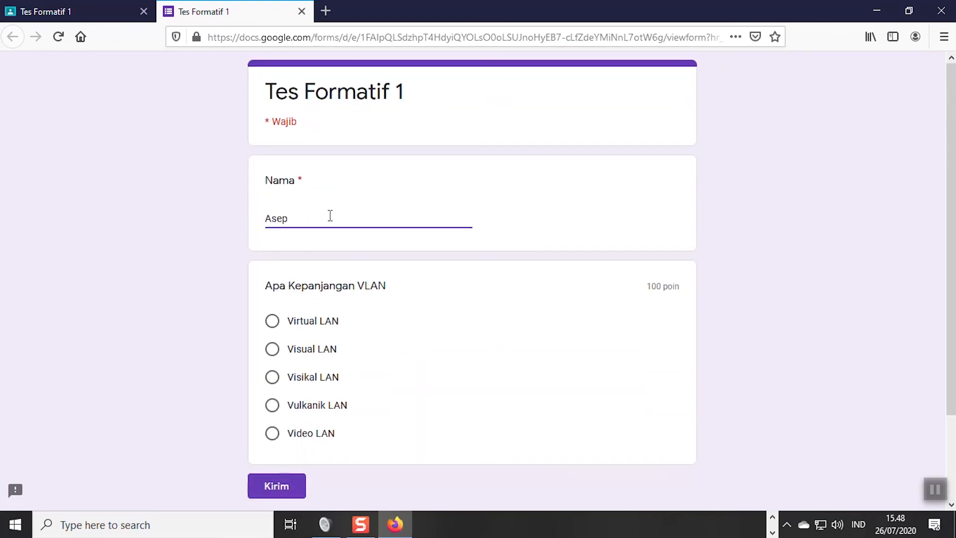
pyautogui.click(272, 321)
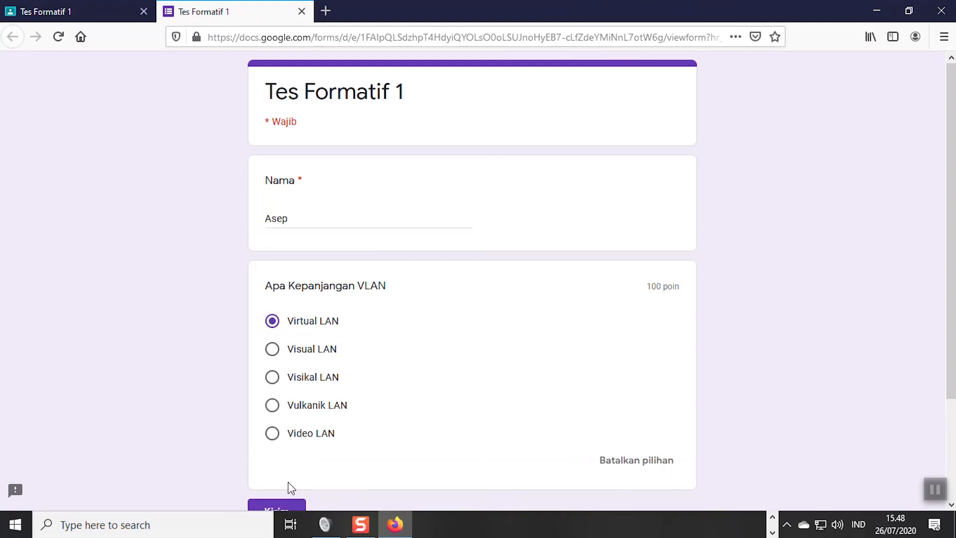
pyautogui.scroll(-3, 363, 438)
pyautogui.click(292, 390)
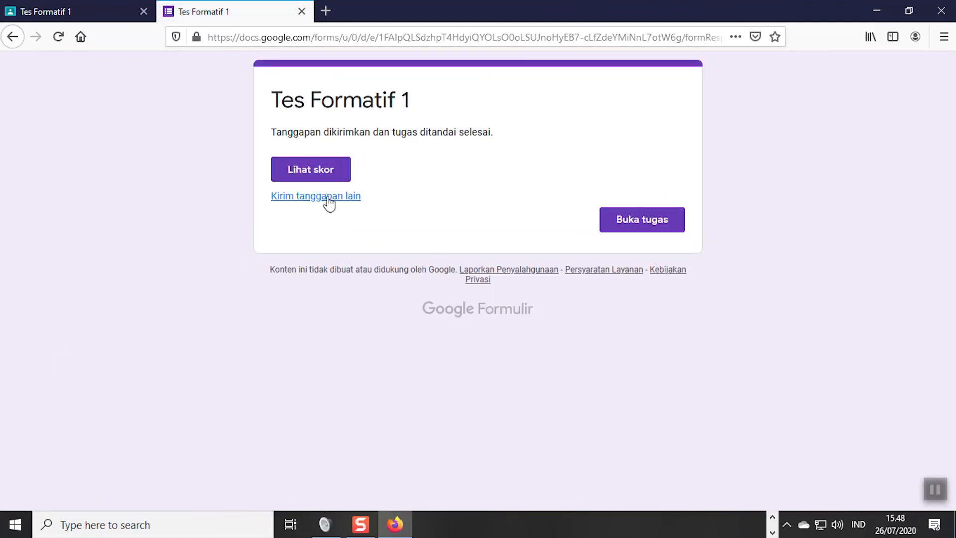
# View the score of the submitted quiz, then close the score page and the form.
pyautogui.click(314, 169)
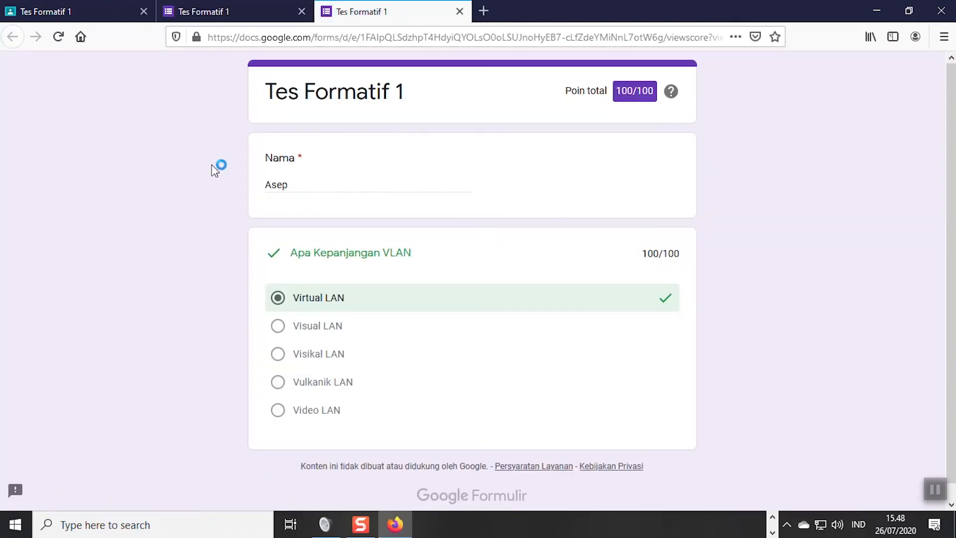
pyautogui.click(459, 11)
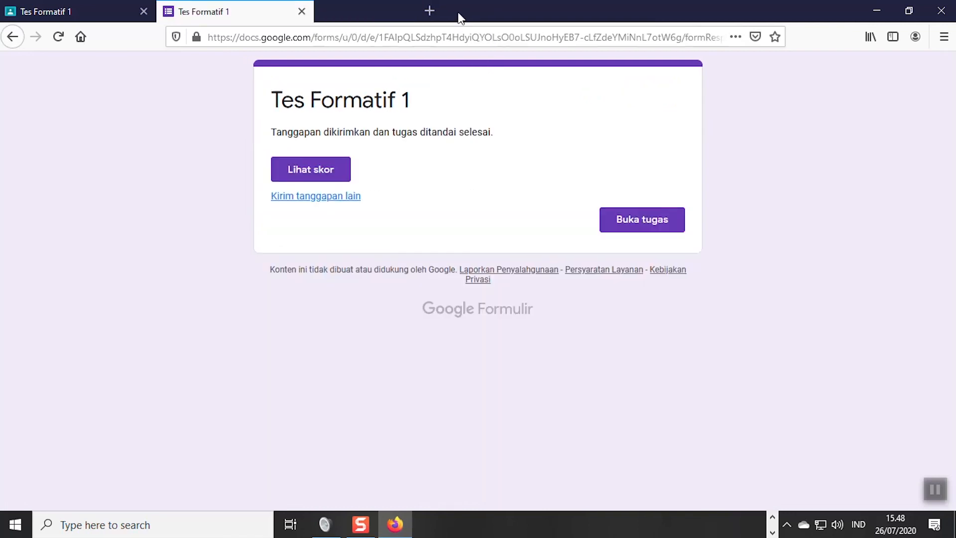
pyautogui.click(301, 11)
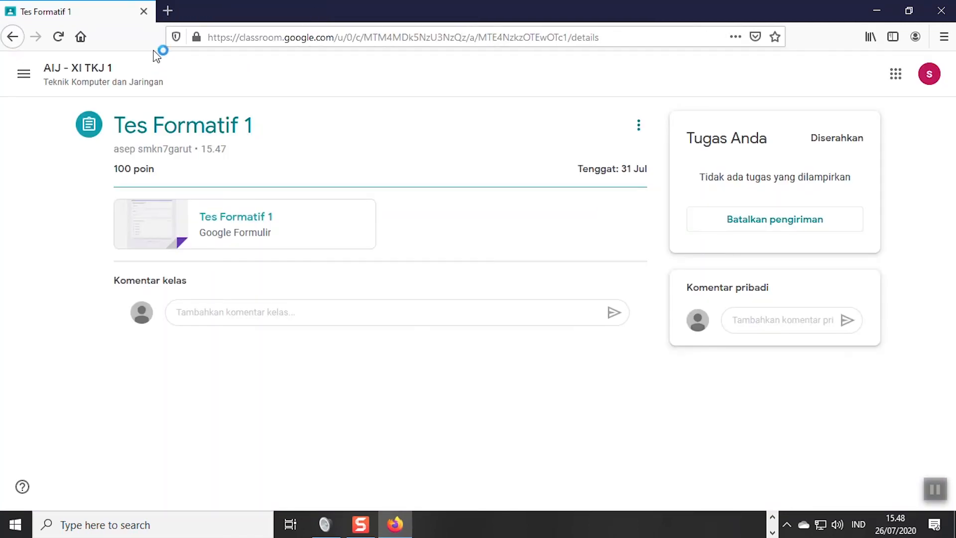
# Open the form attached to "Tugas 1" from the class stream, examine its questions, close it, and switch back to the teacher's Chrome window.
pyautogui.click(12, 37)
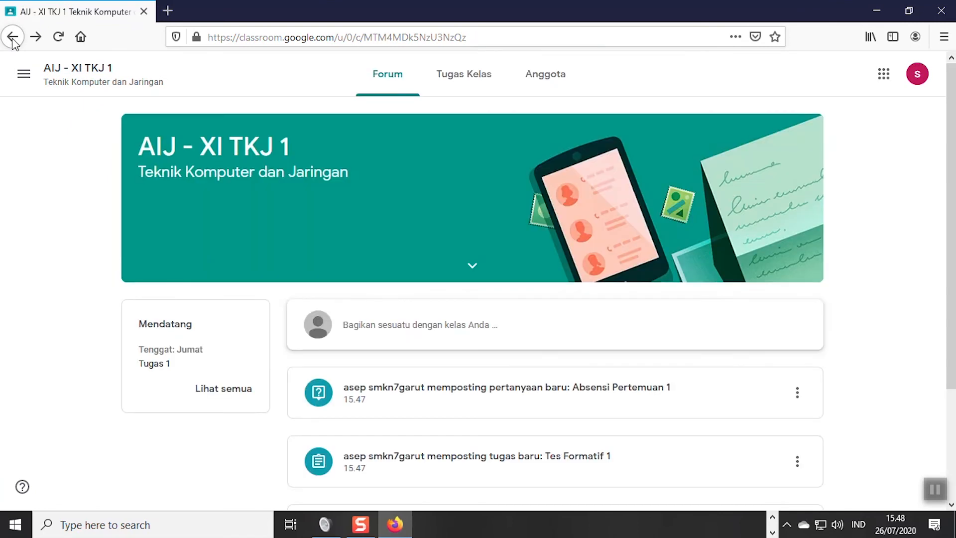
pyautogui.click(155, 365)
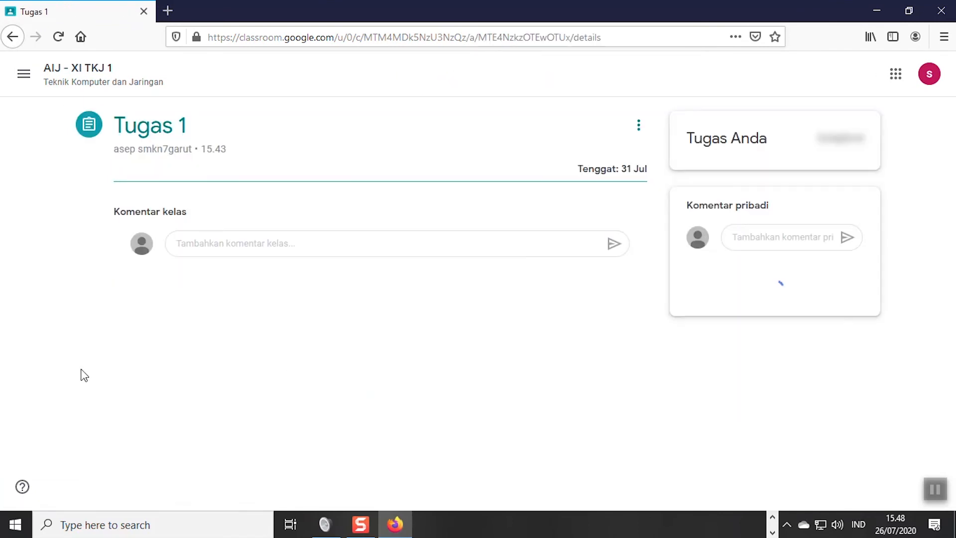
pyautogui.click(204, 222)
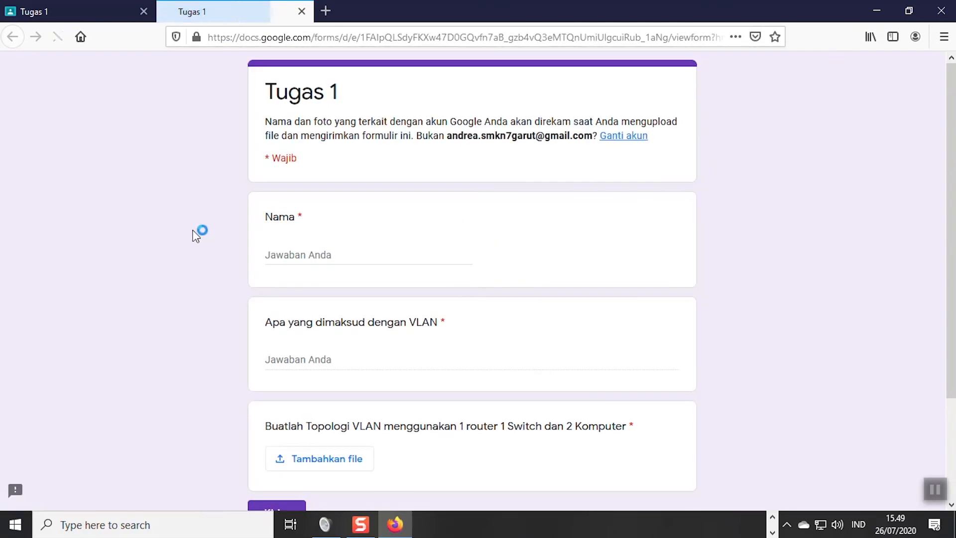
pyautogui.click(352, 258)
pyautogui.scroll(-3, 470, 393)
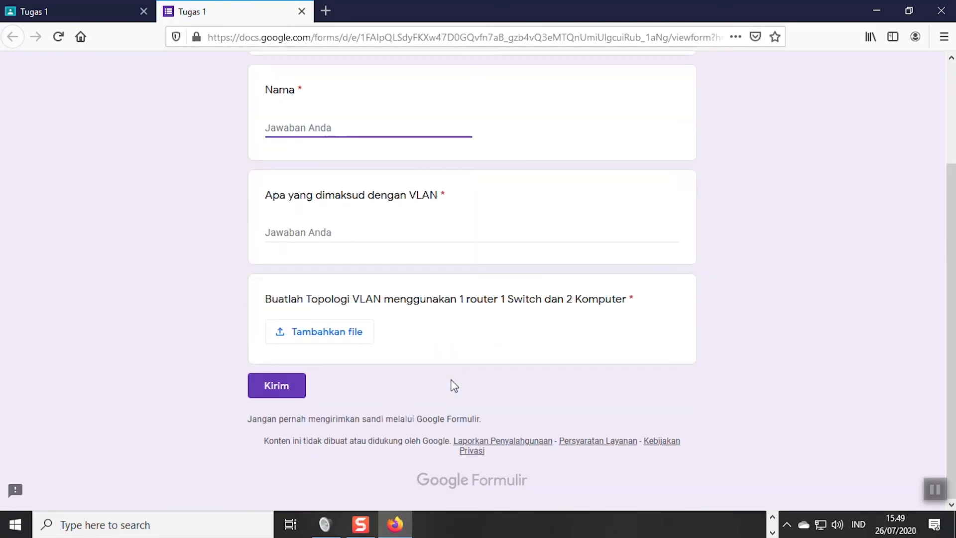
pyautogui.scroll(3, 453, 385)
pyautogui.scroll(-3, 434, 377)
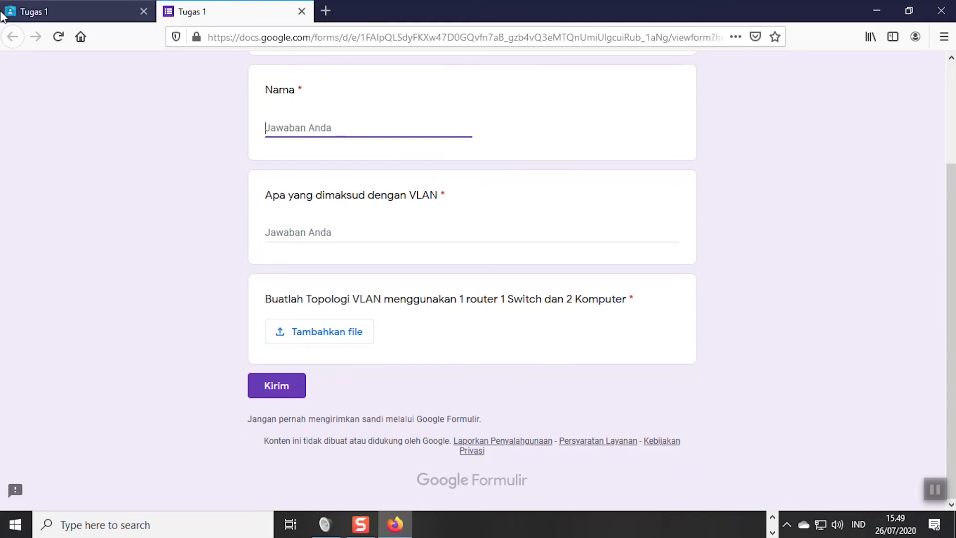
pyautogui.click(301, 11)
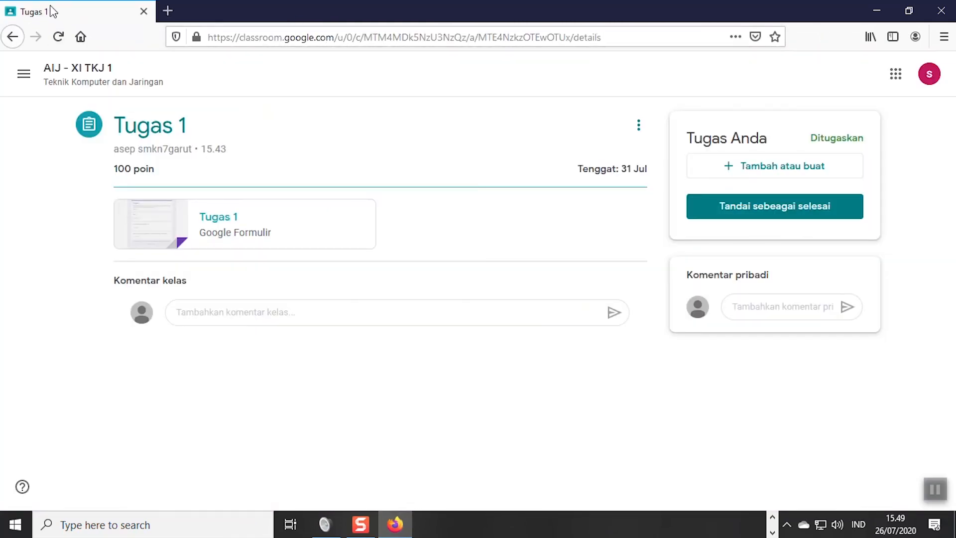
pyautogui.hotkey('alt', 'Tab')
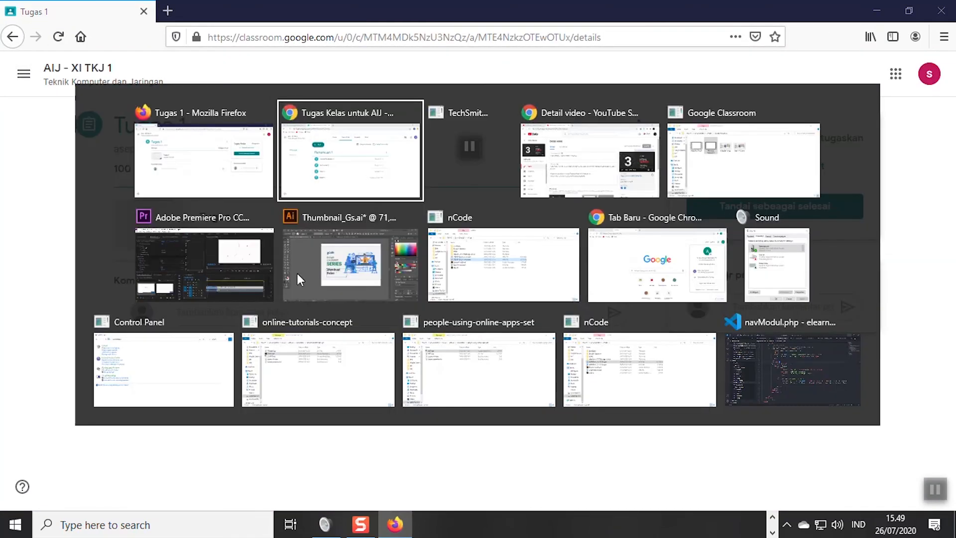